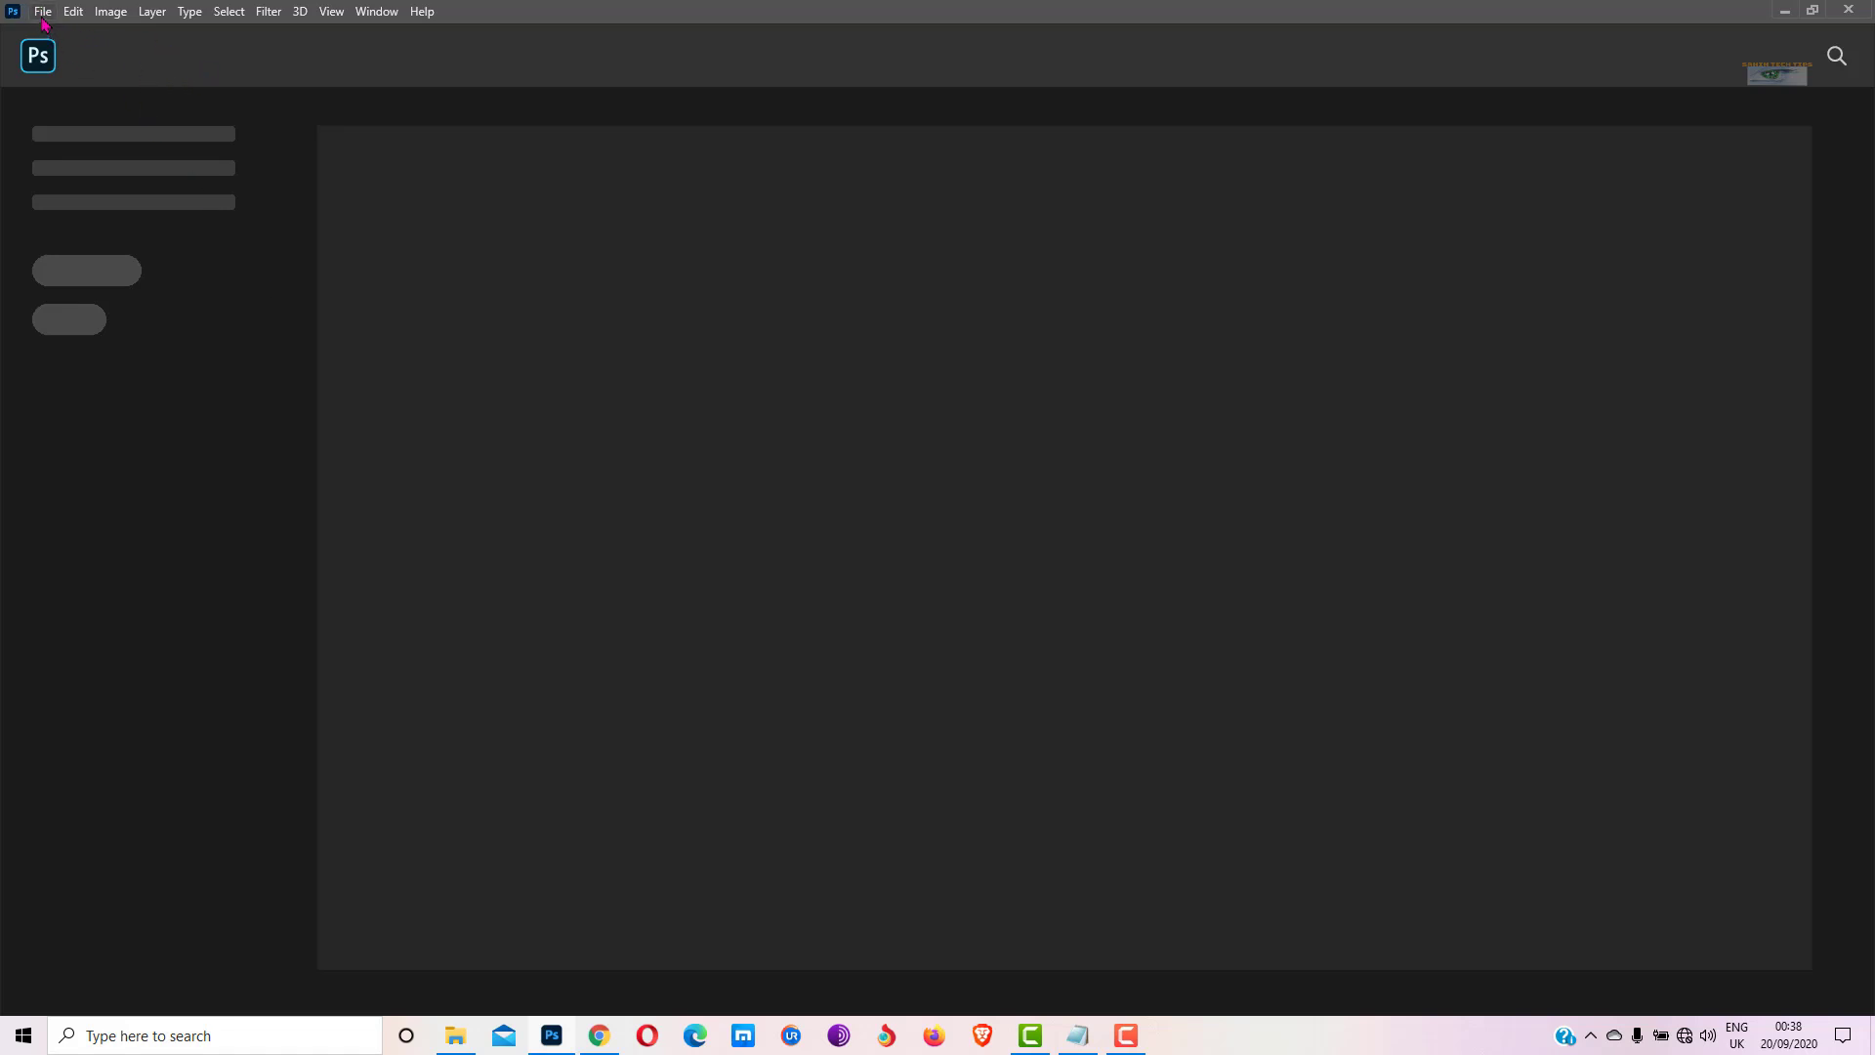
Create a new blank 1280 x 720 px document at 300 pixels/inch in RGB Color with a white background
click(43, 16)
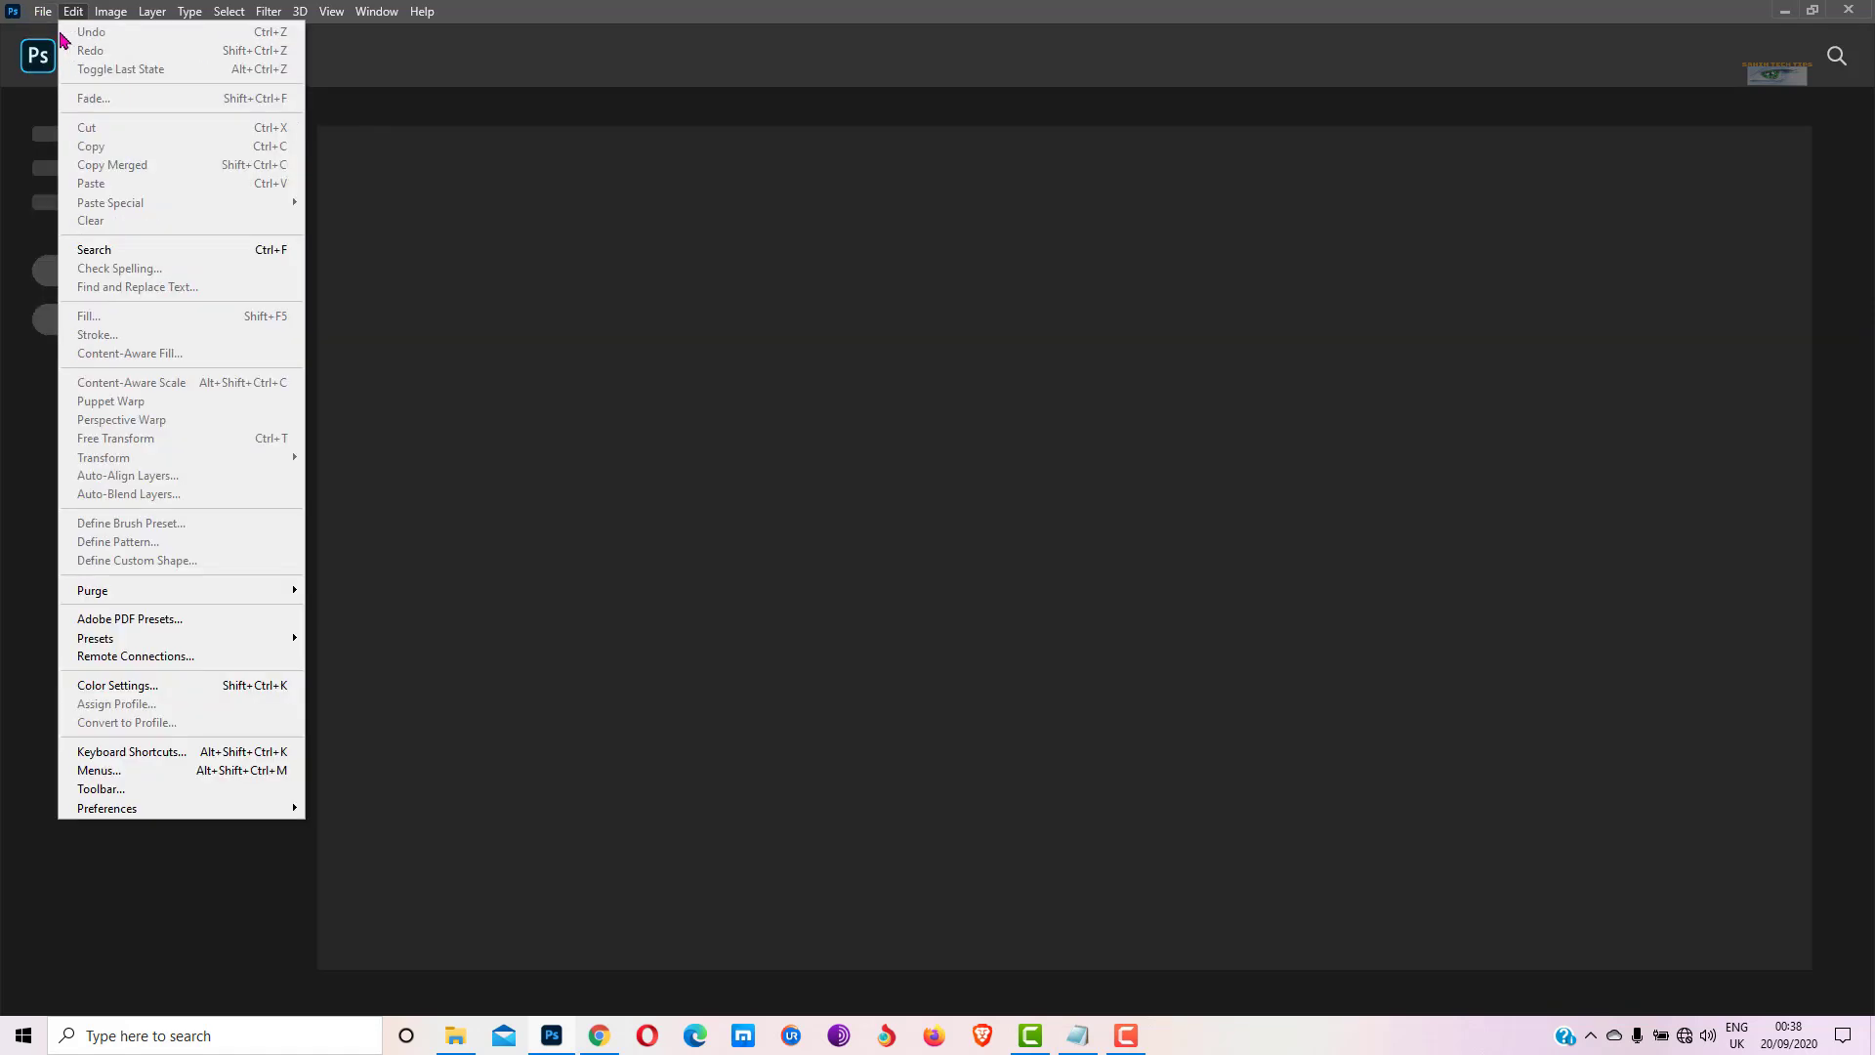
click(60, 32)
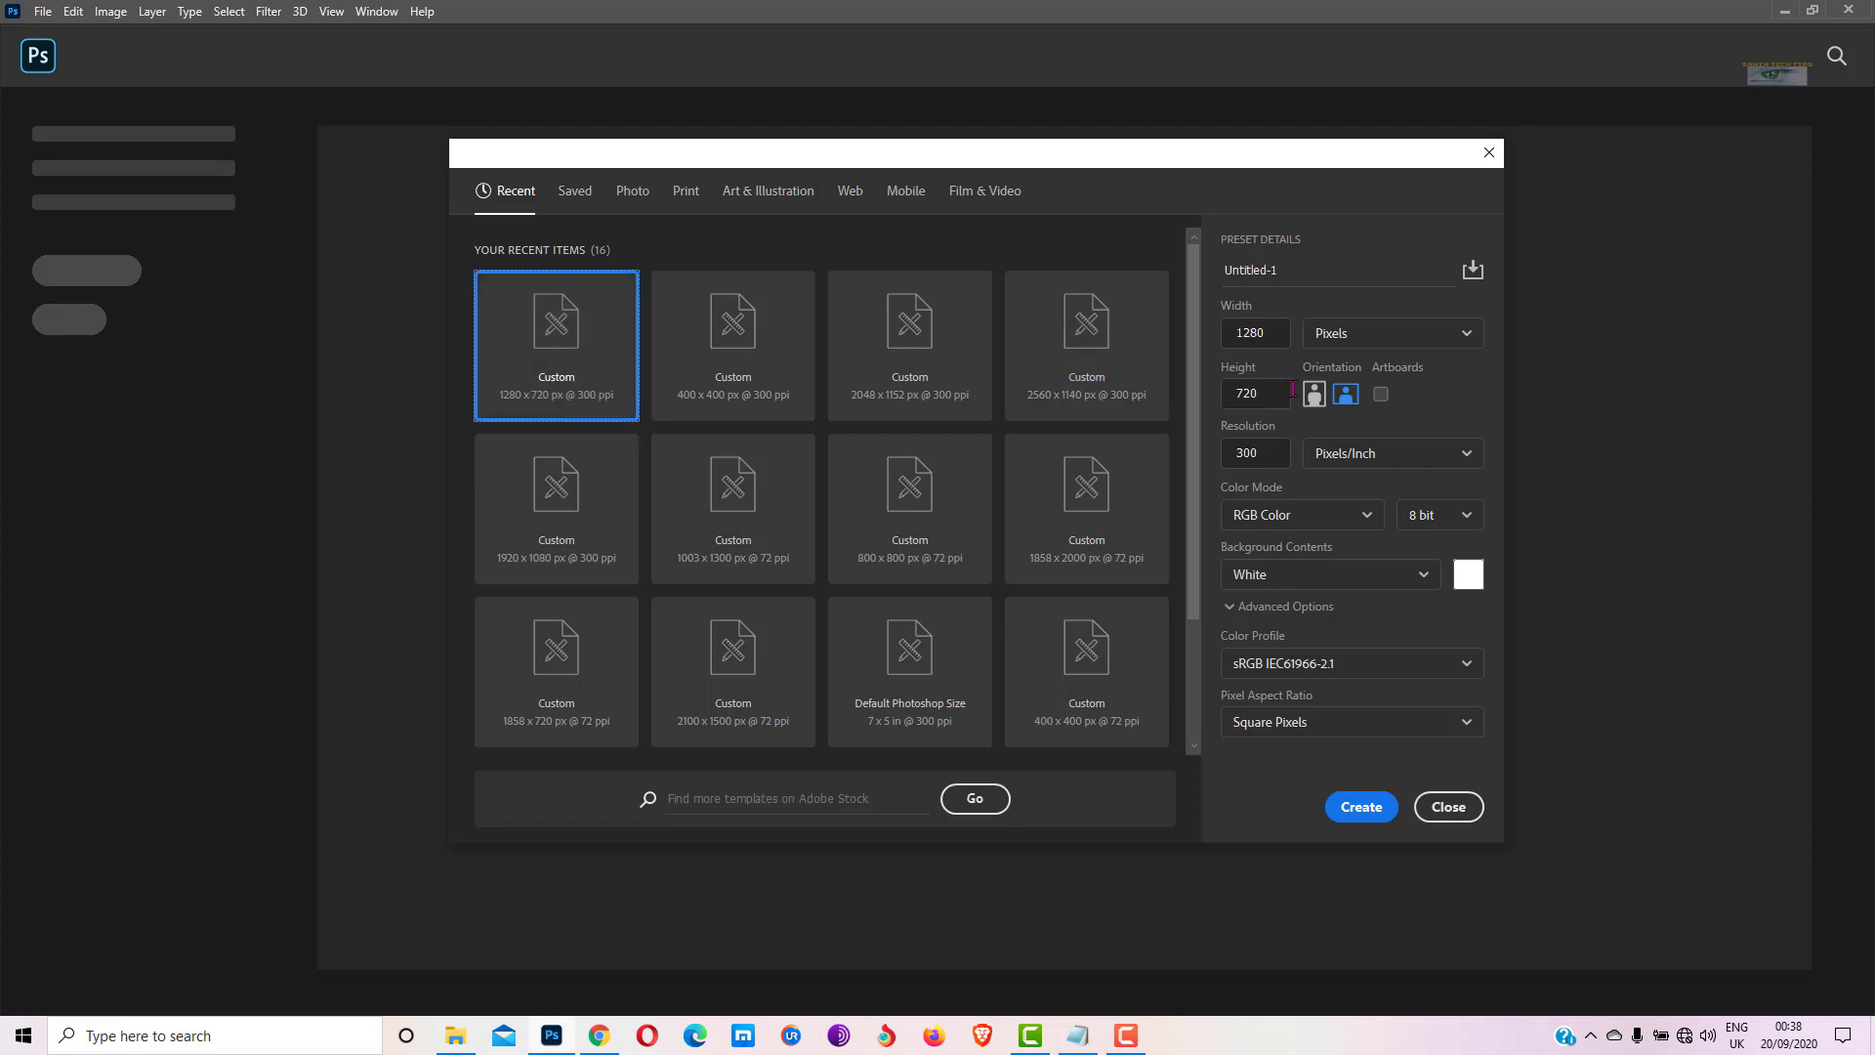
click(1348, 805)
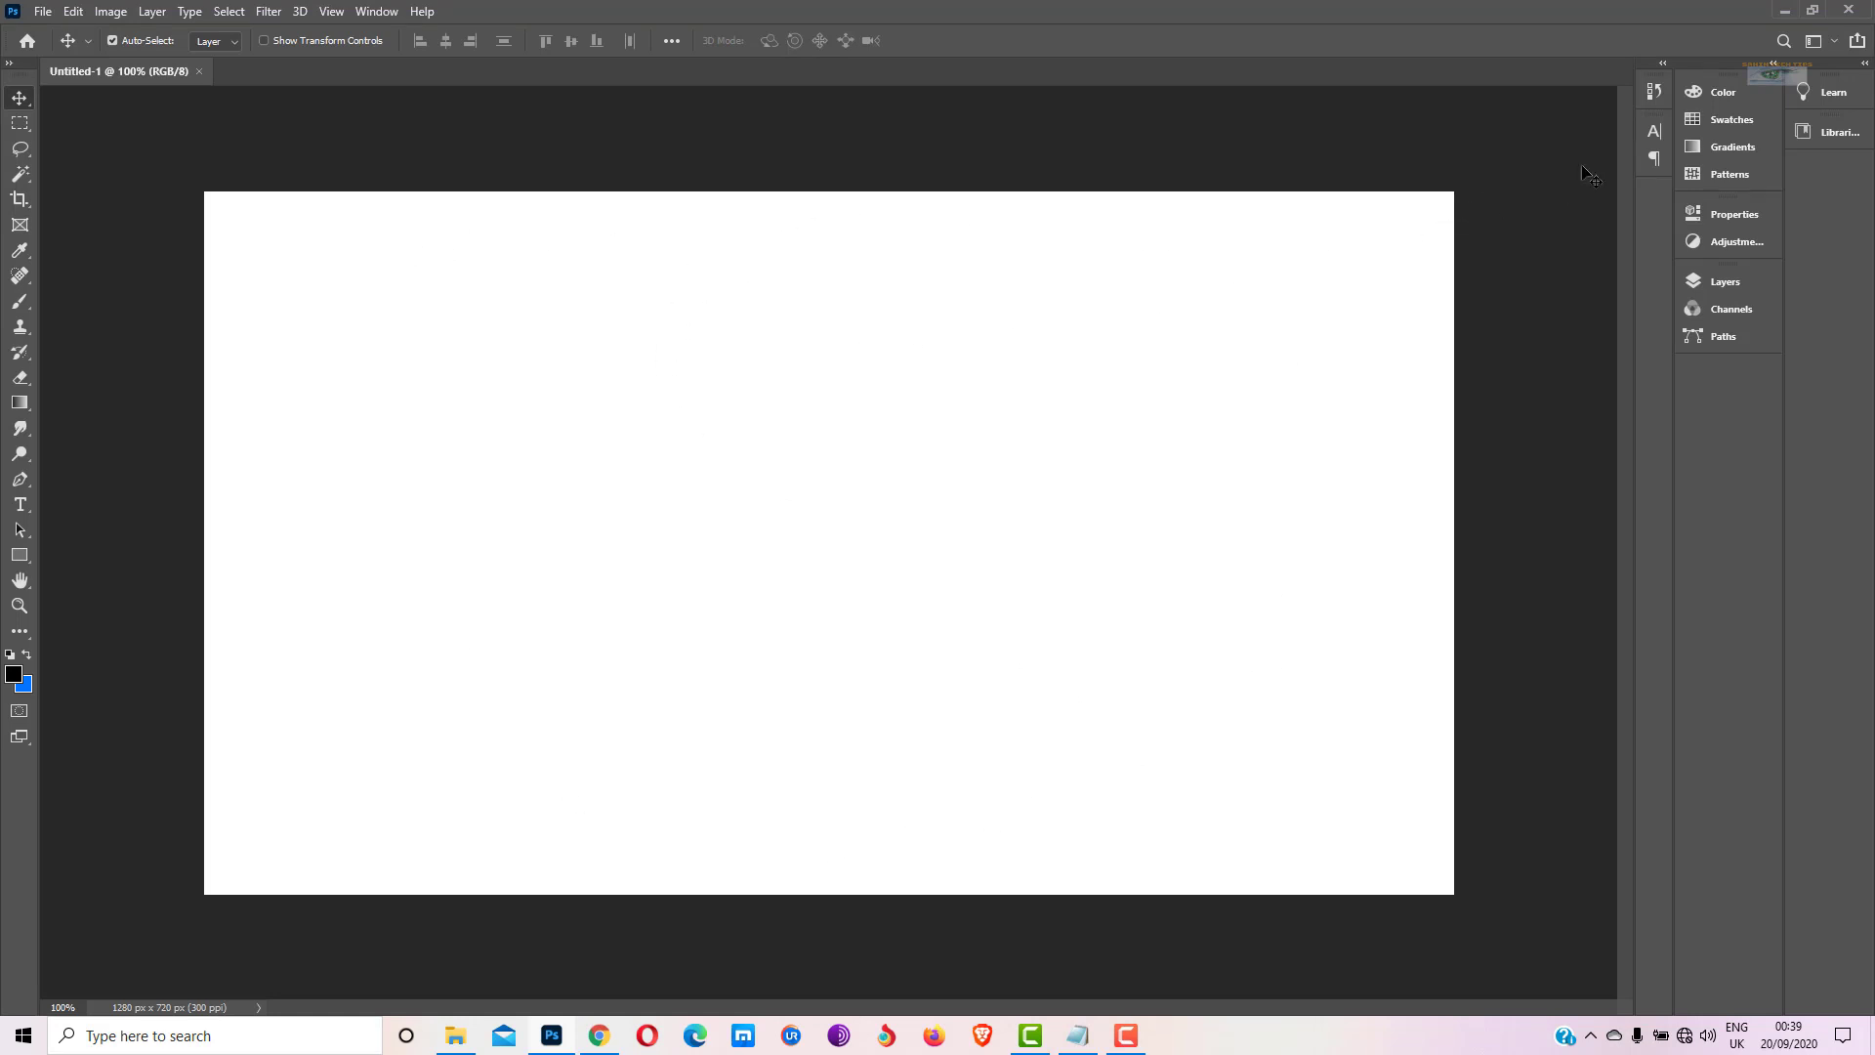
Examine the source images in the Thumbnail folder and the title text in the Notepad file, then return to Photoshop
click(1783, 10)
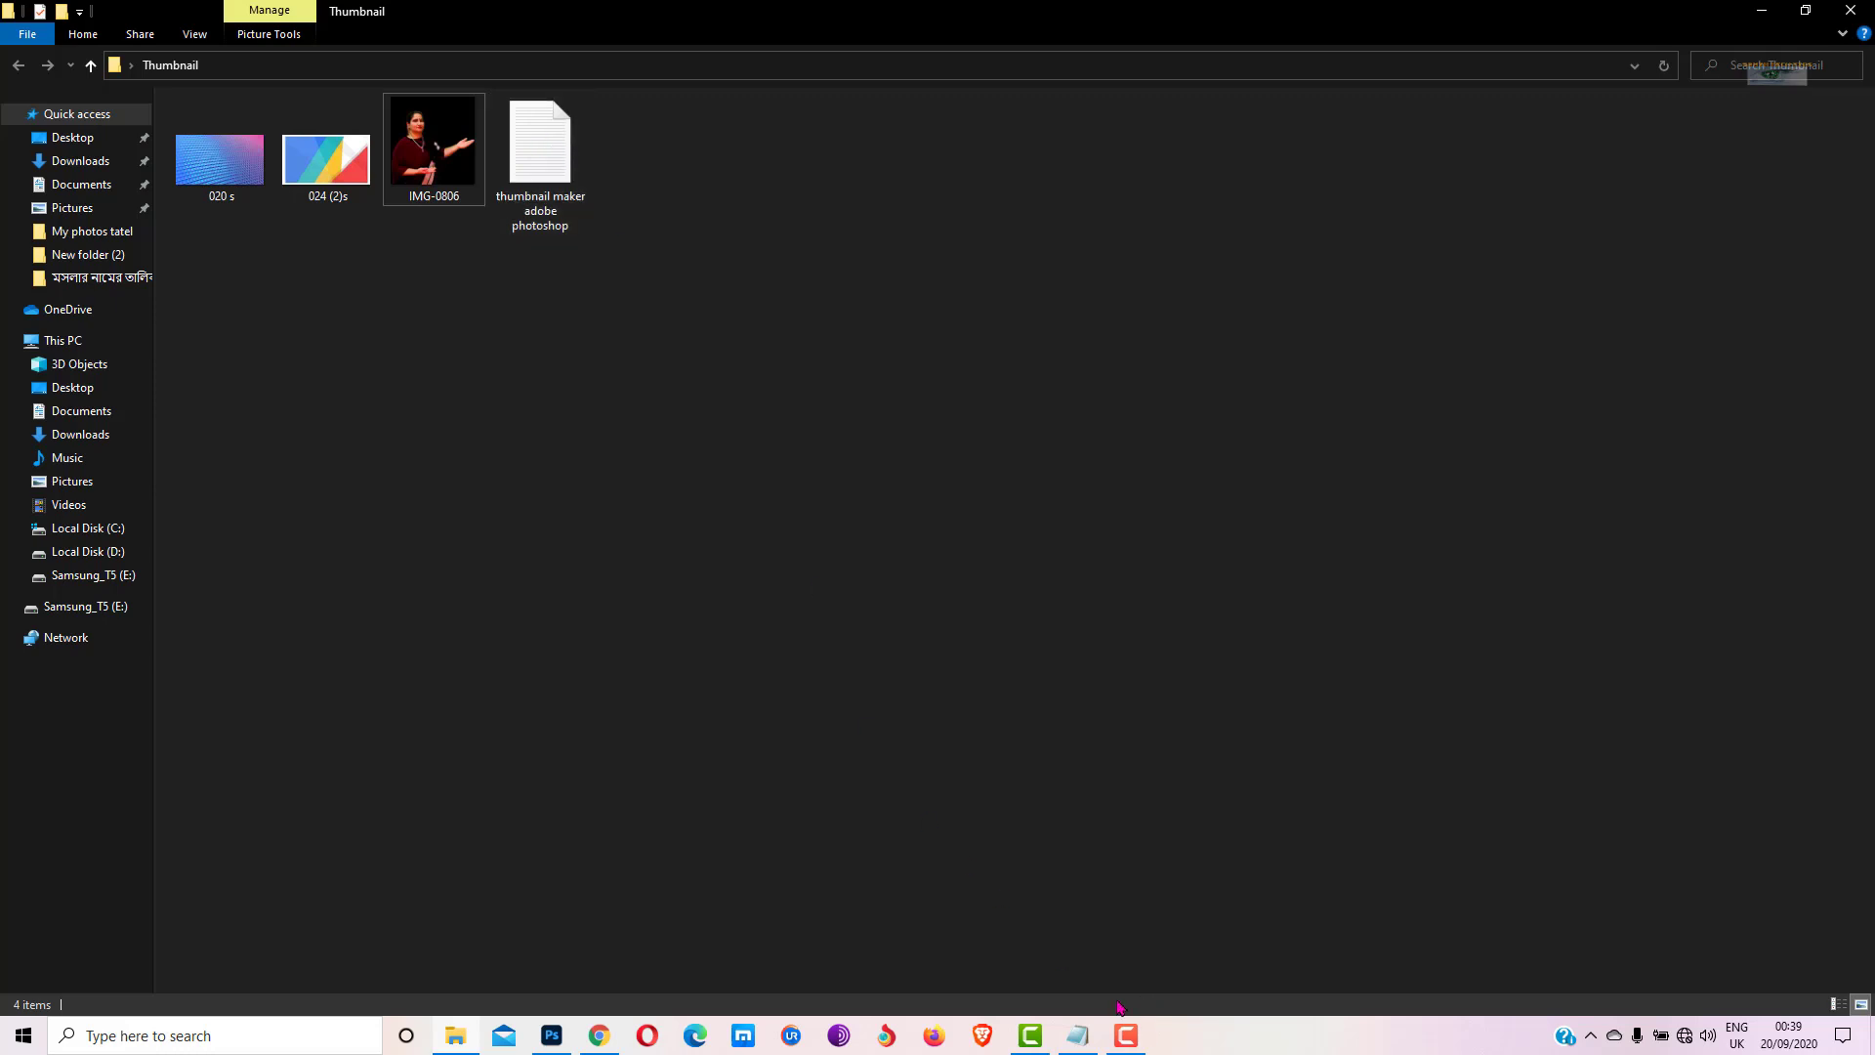
click(1092, 1037)
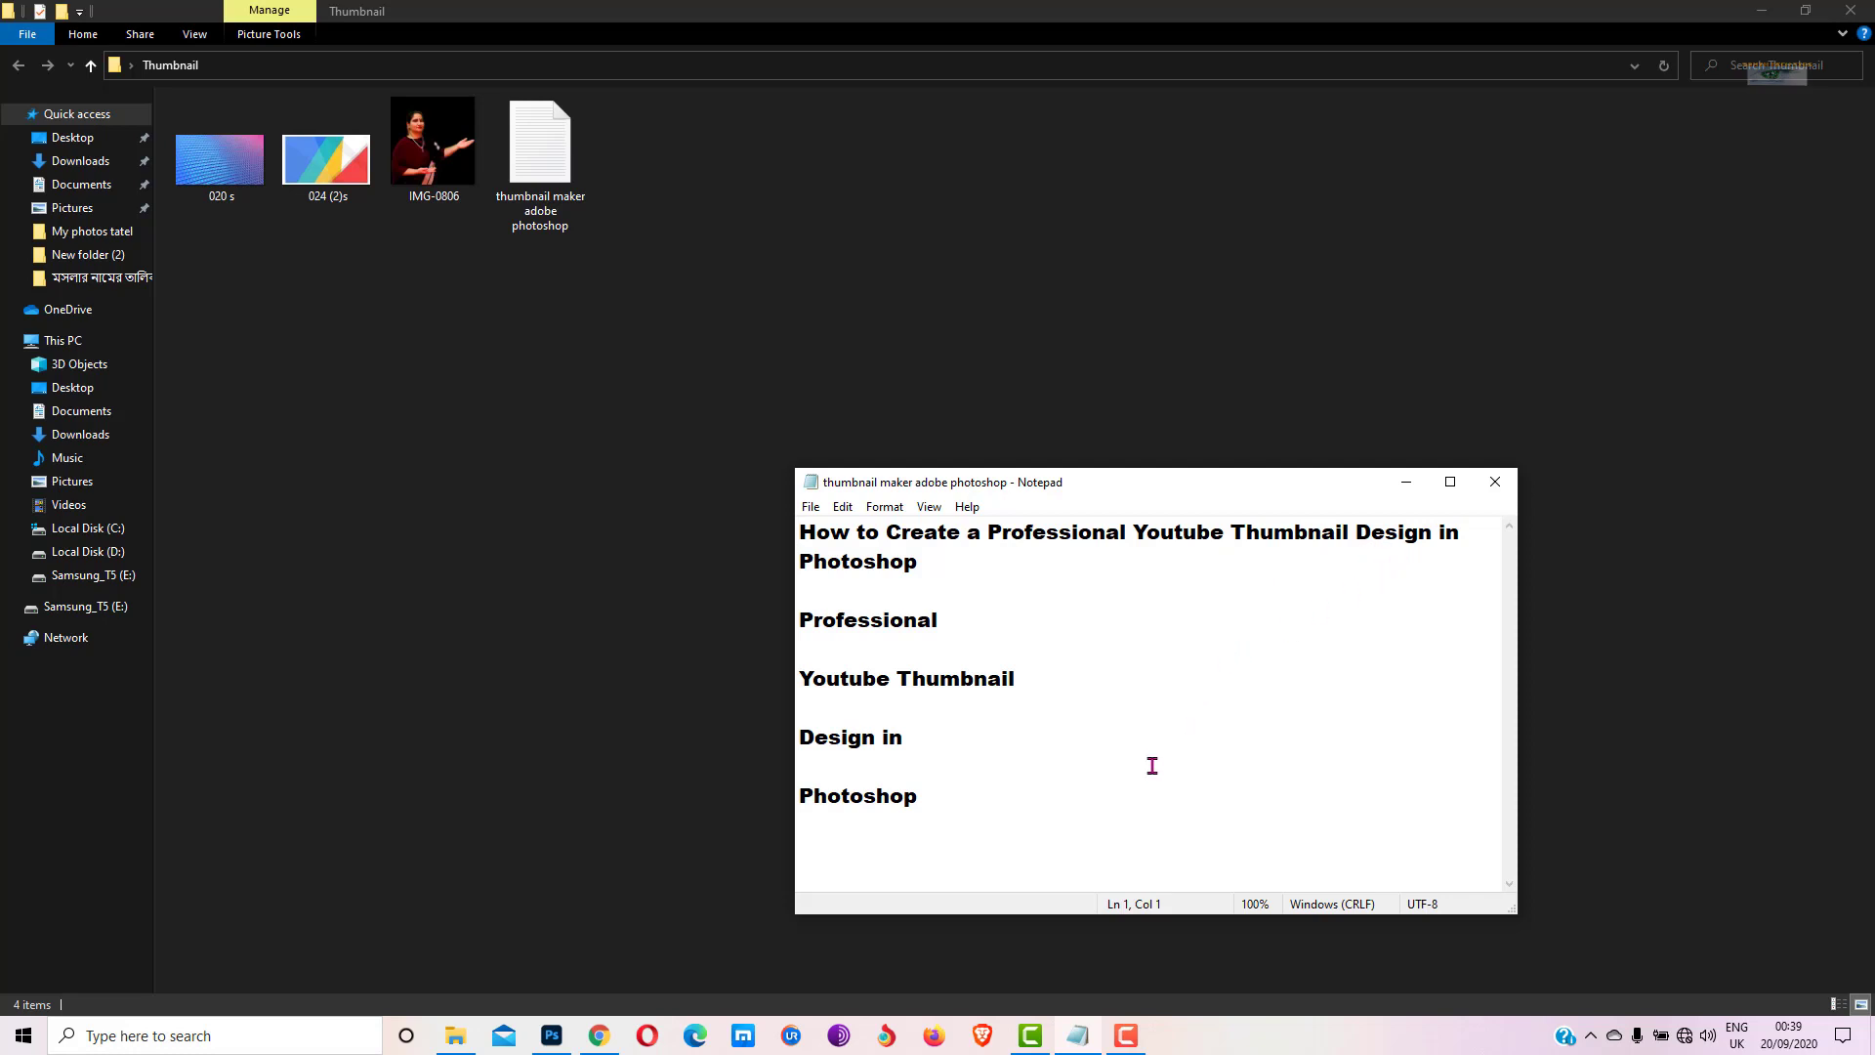
click(1451, 482)
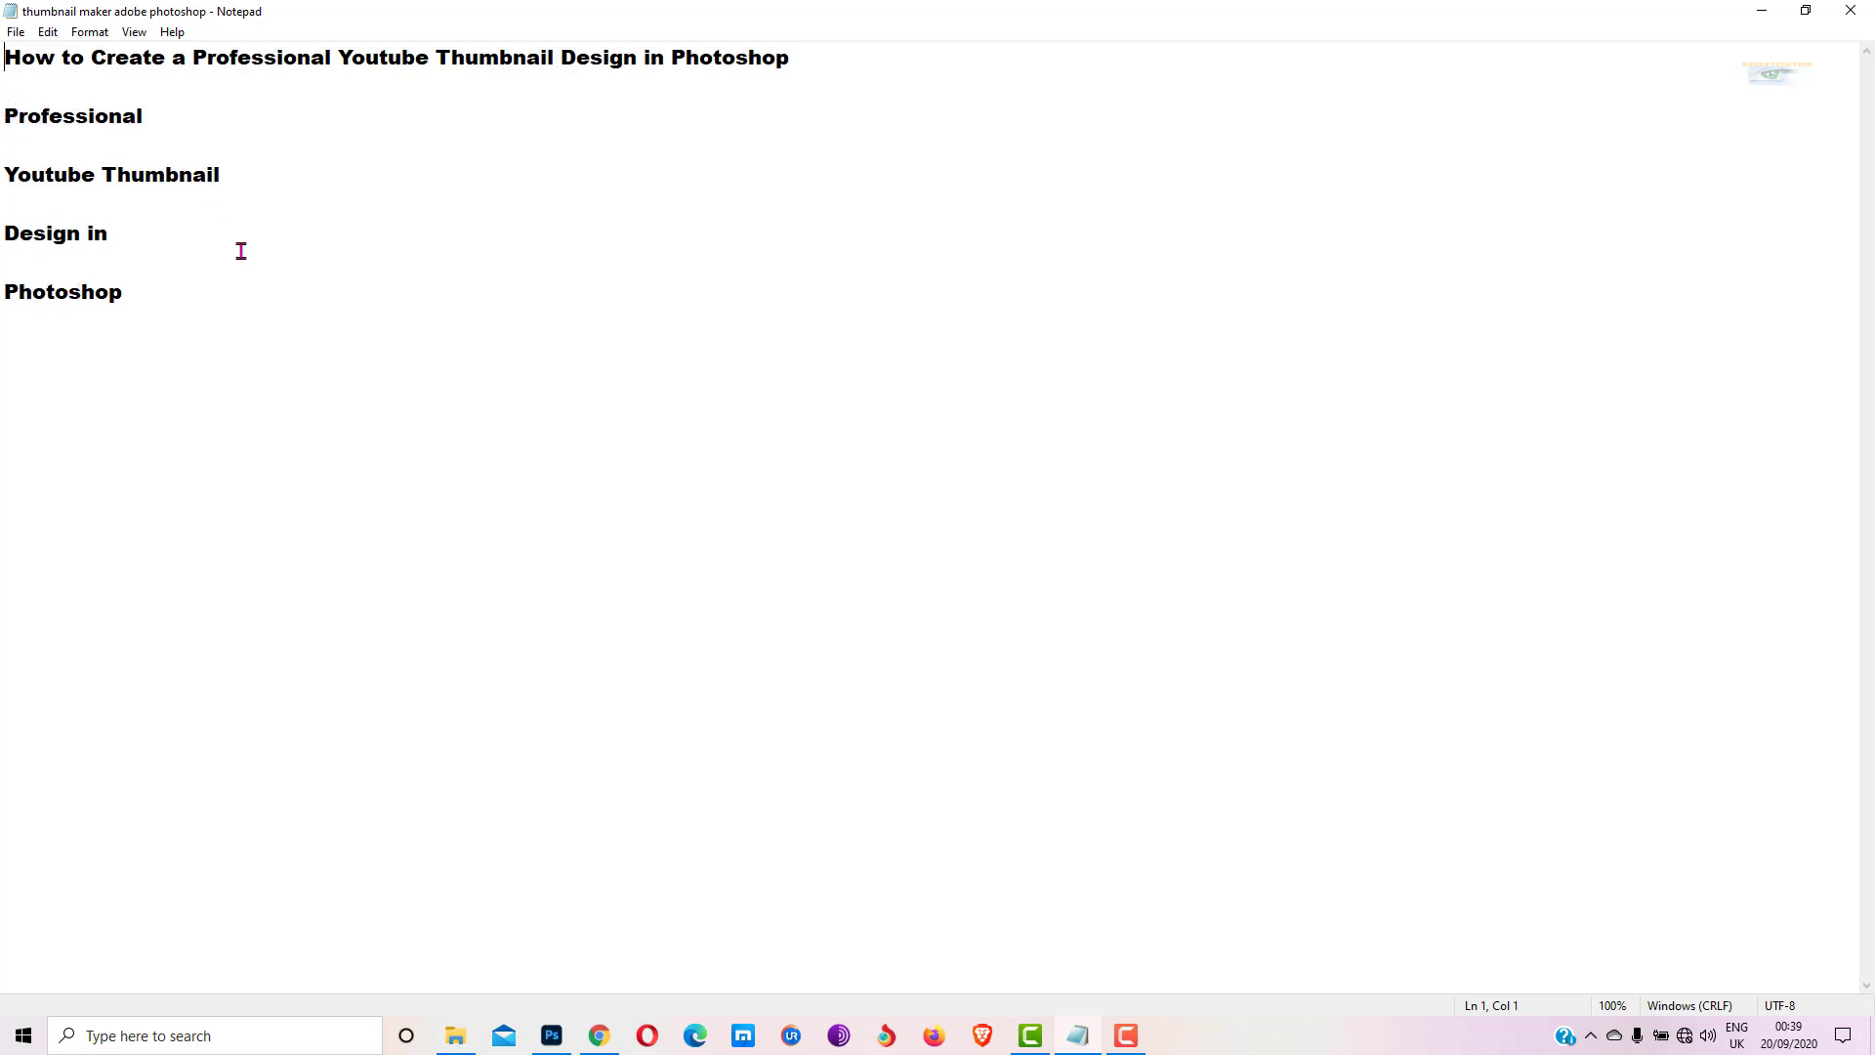
click(1804, 11)
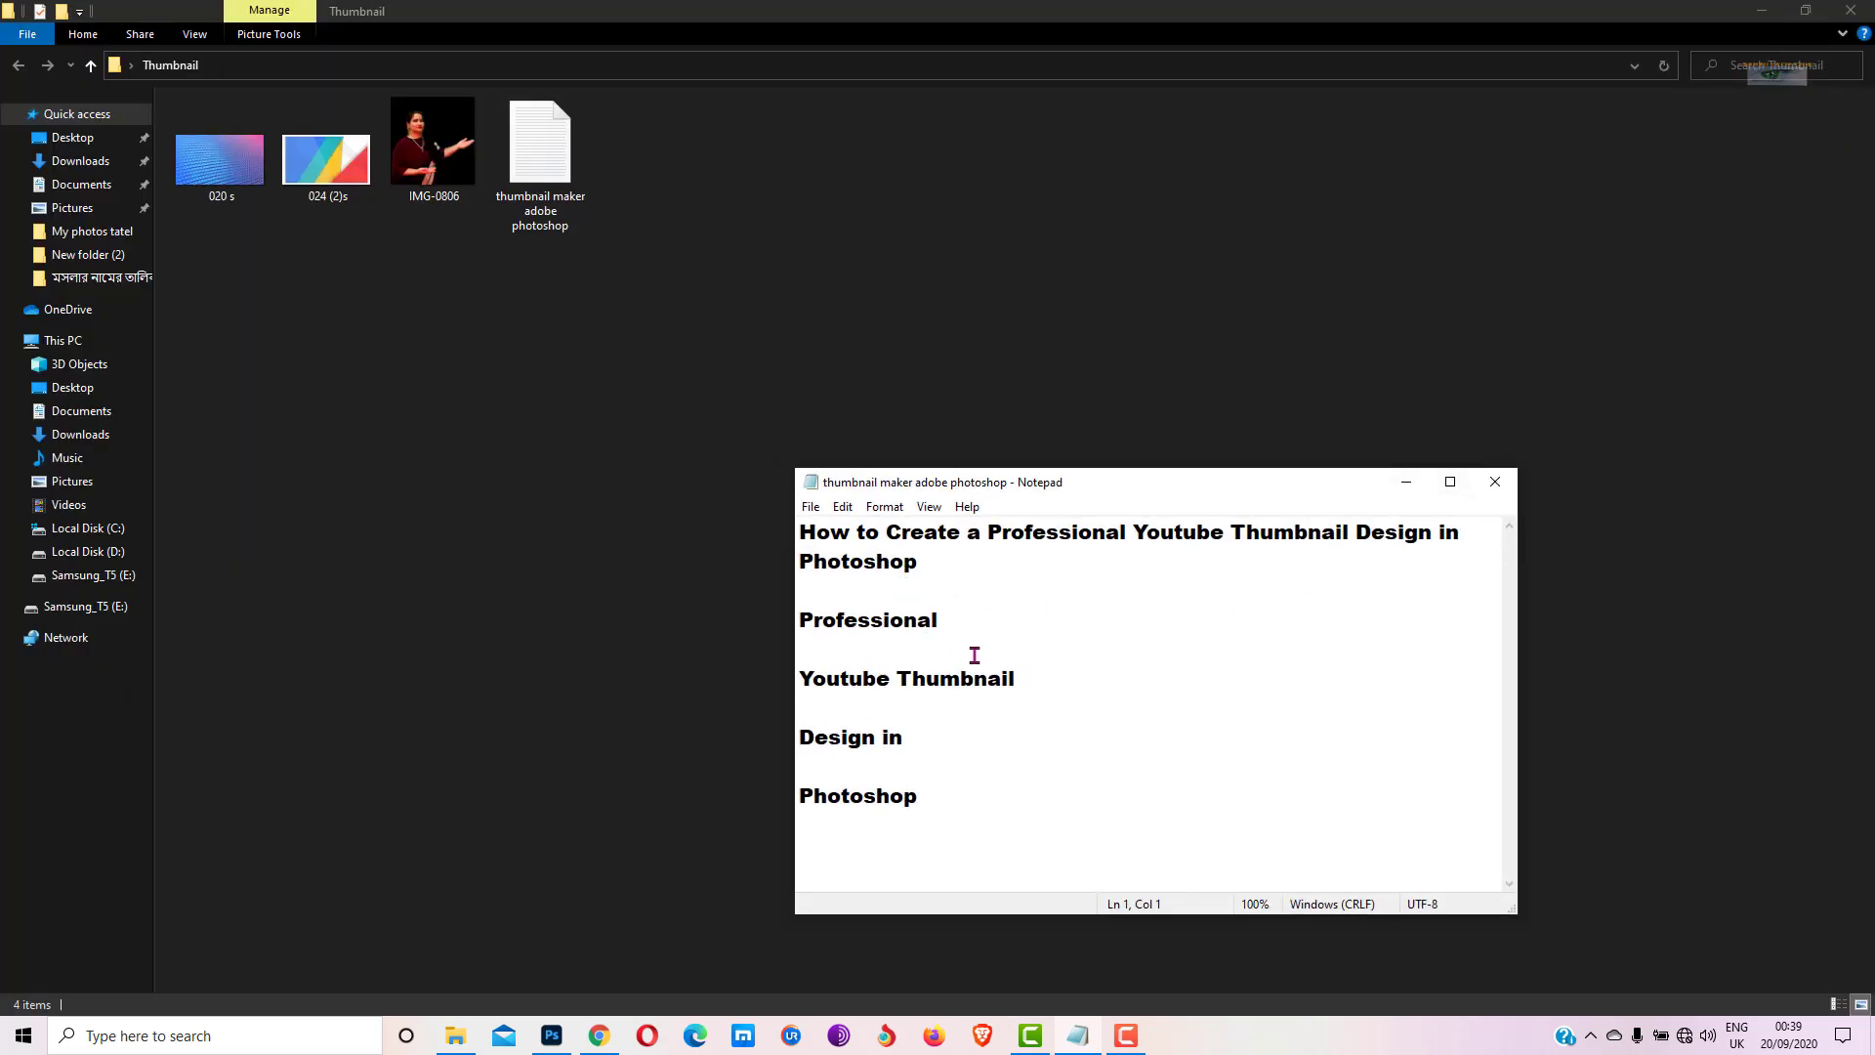
click(1406, 483)
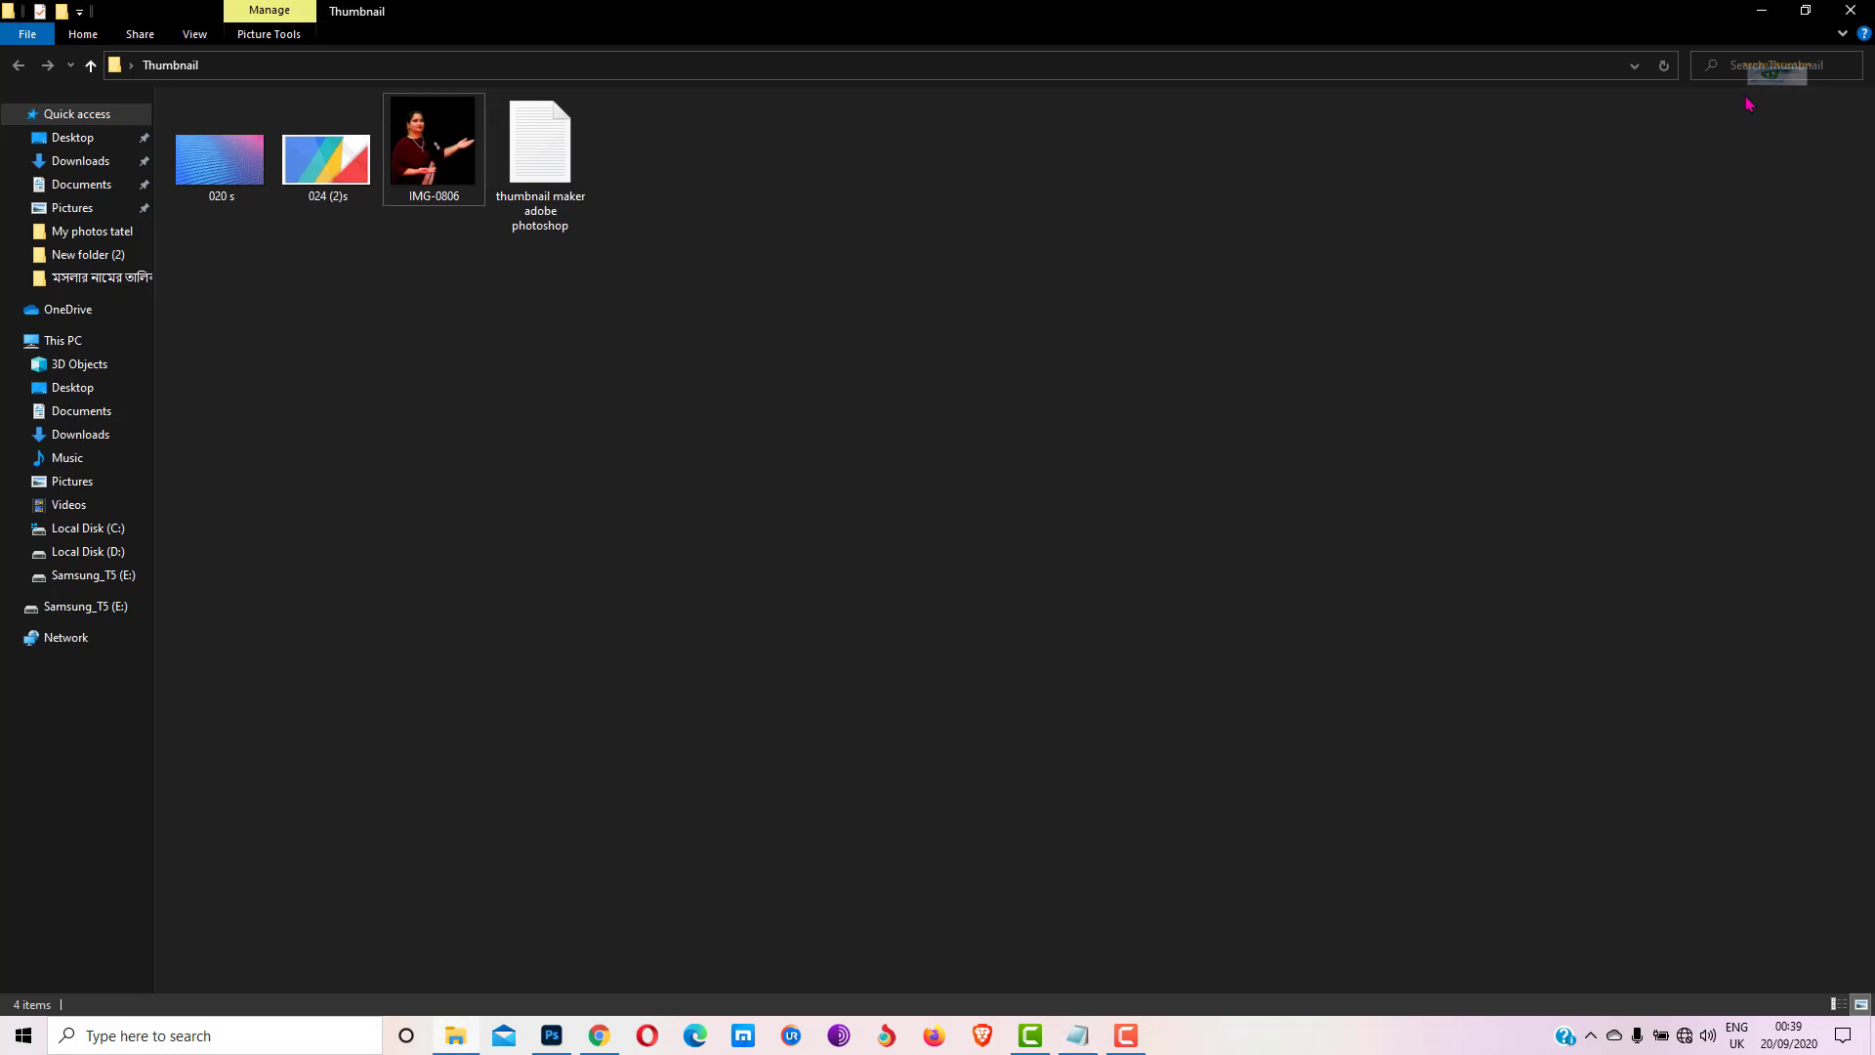
click(1763, 11)
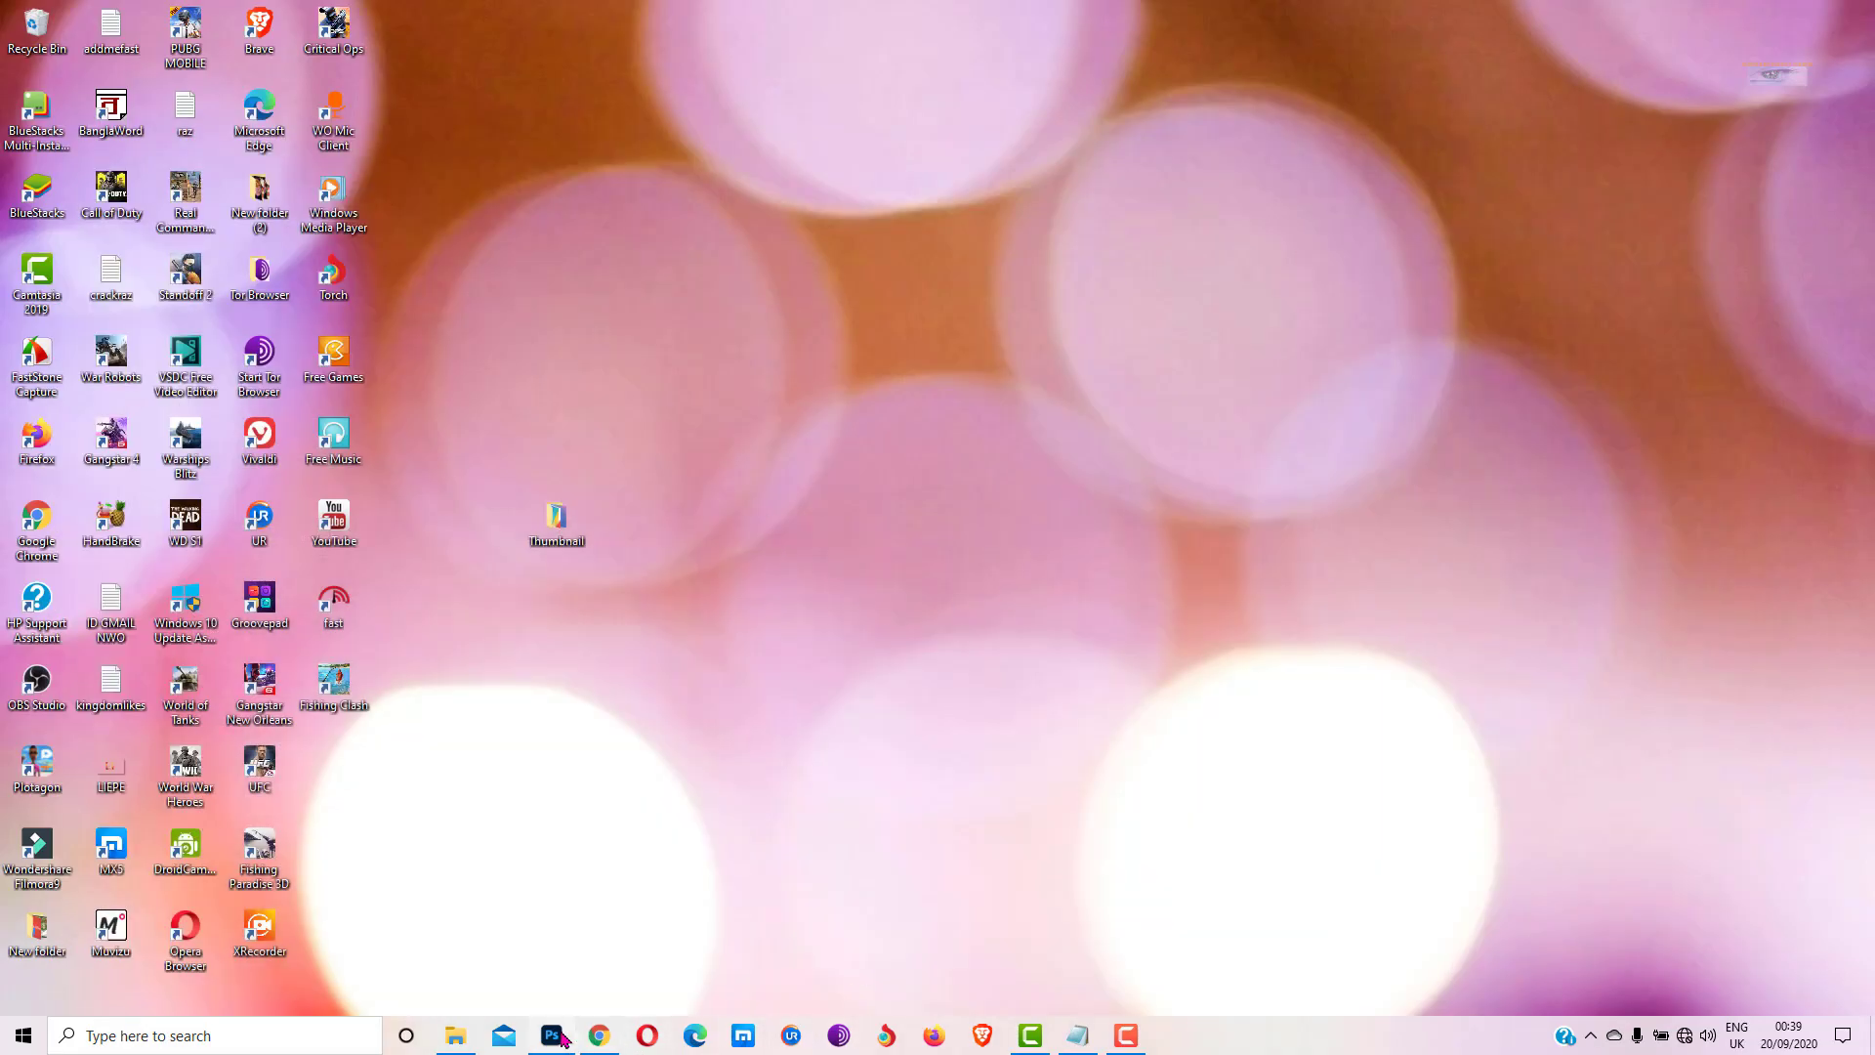
click(553, 1035)
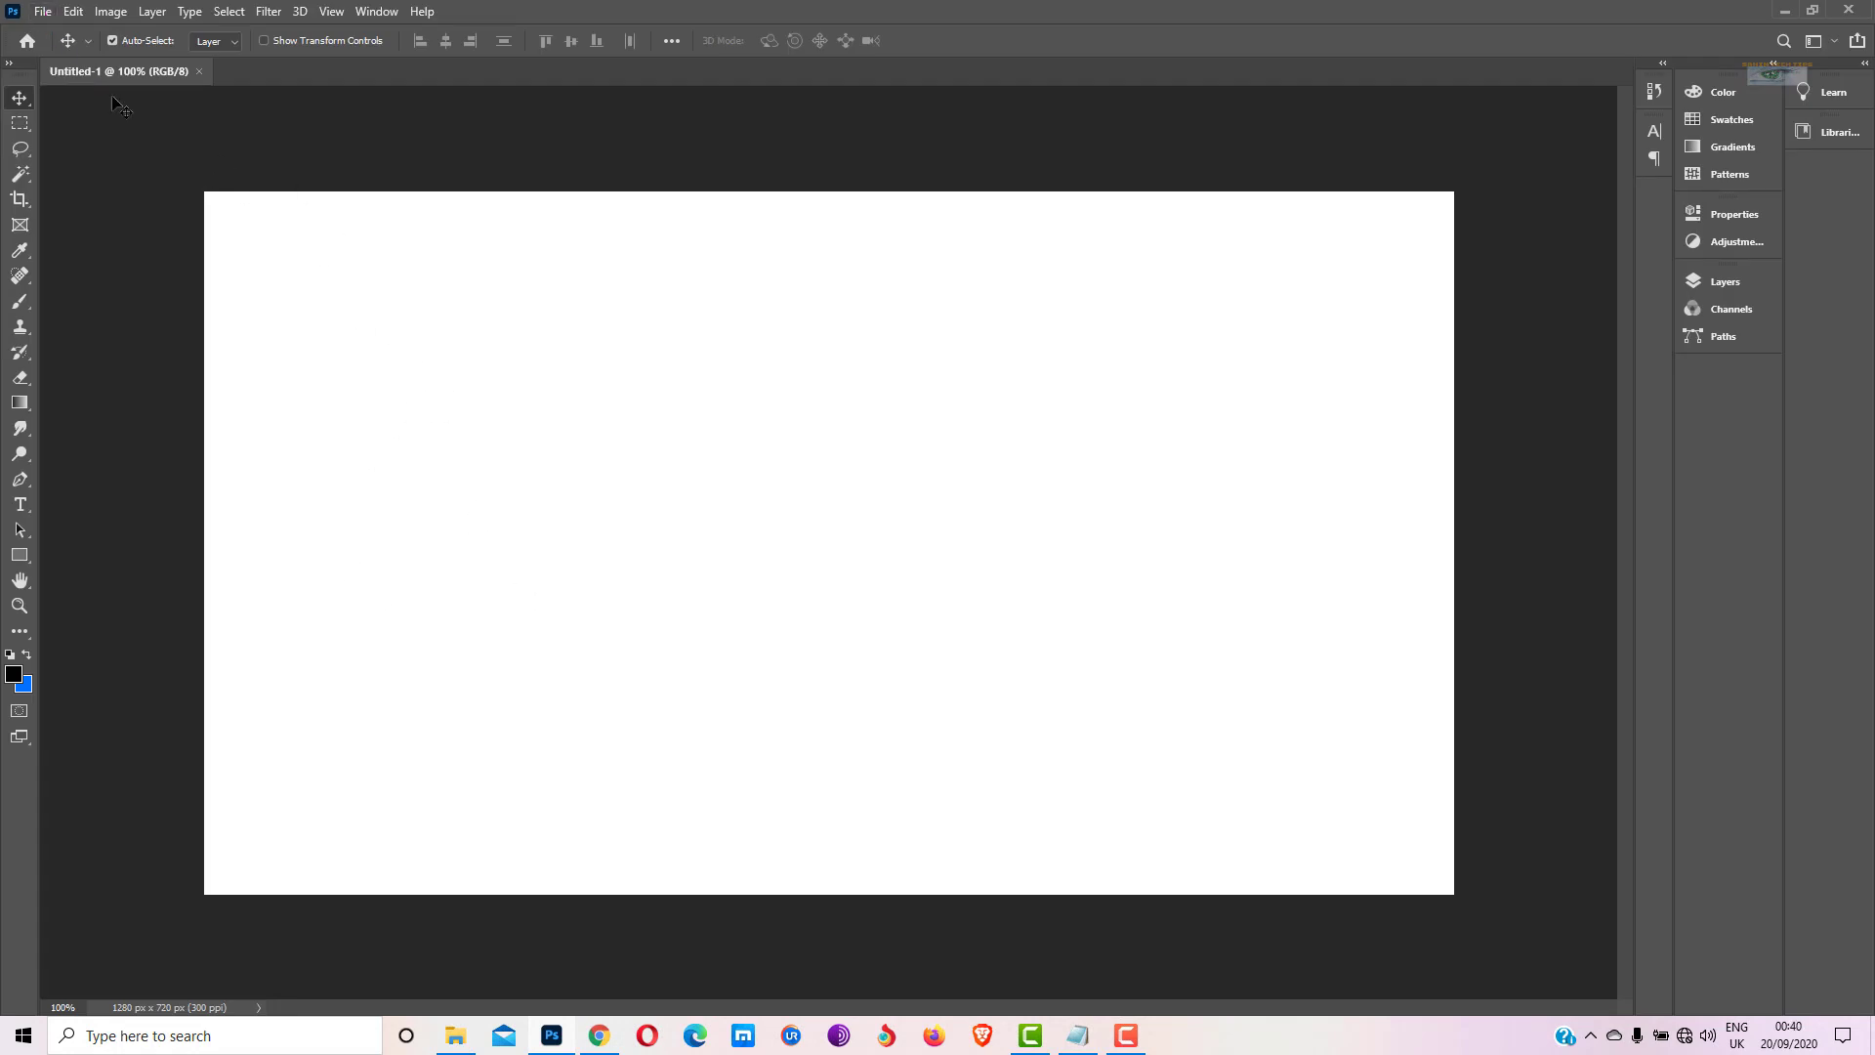
Open the images 020 s, 024 (2)s and IMG-0806 from the Thumbnail folder together
click(43, 12)
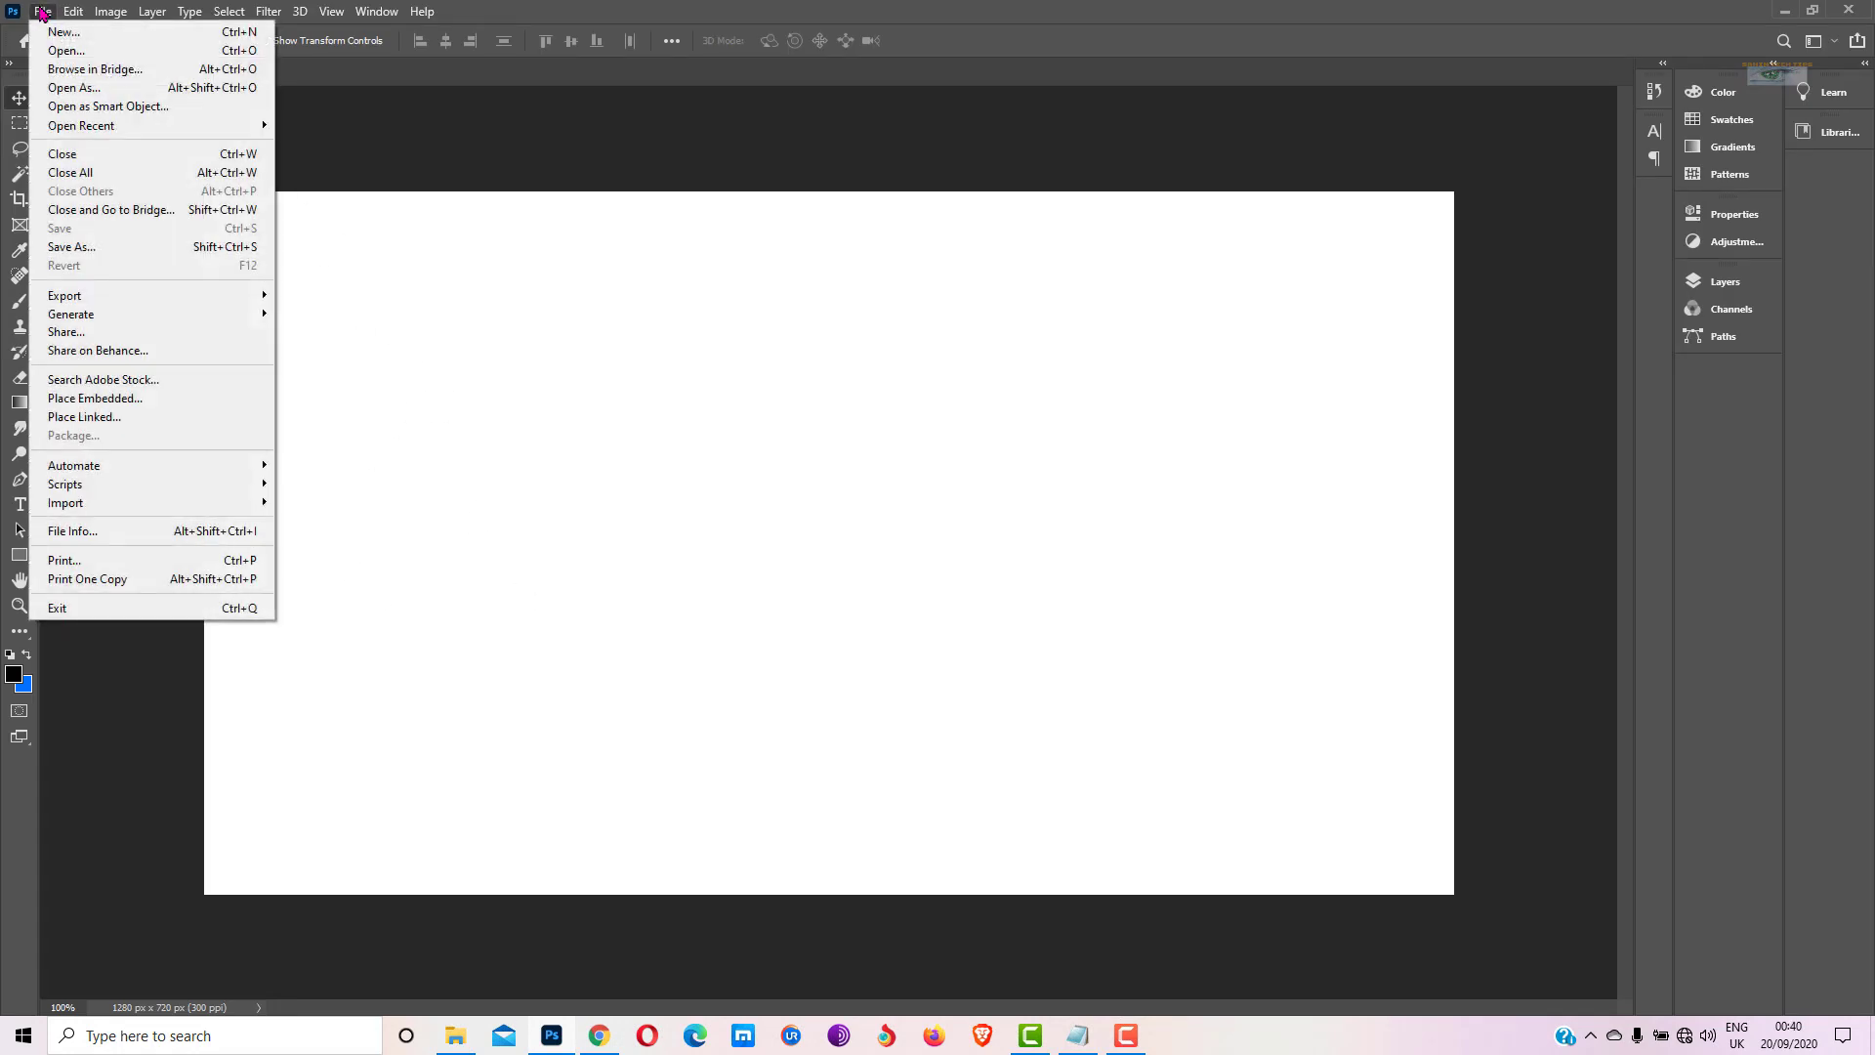
click(76, 57)
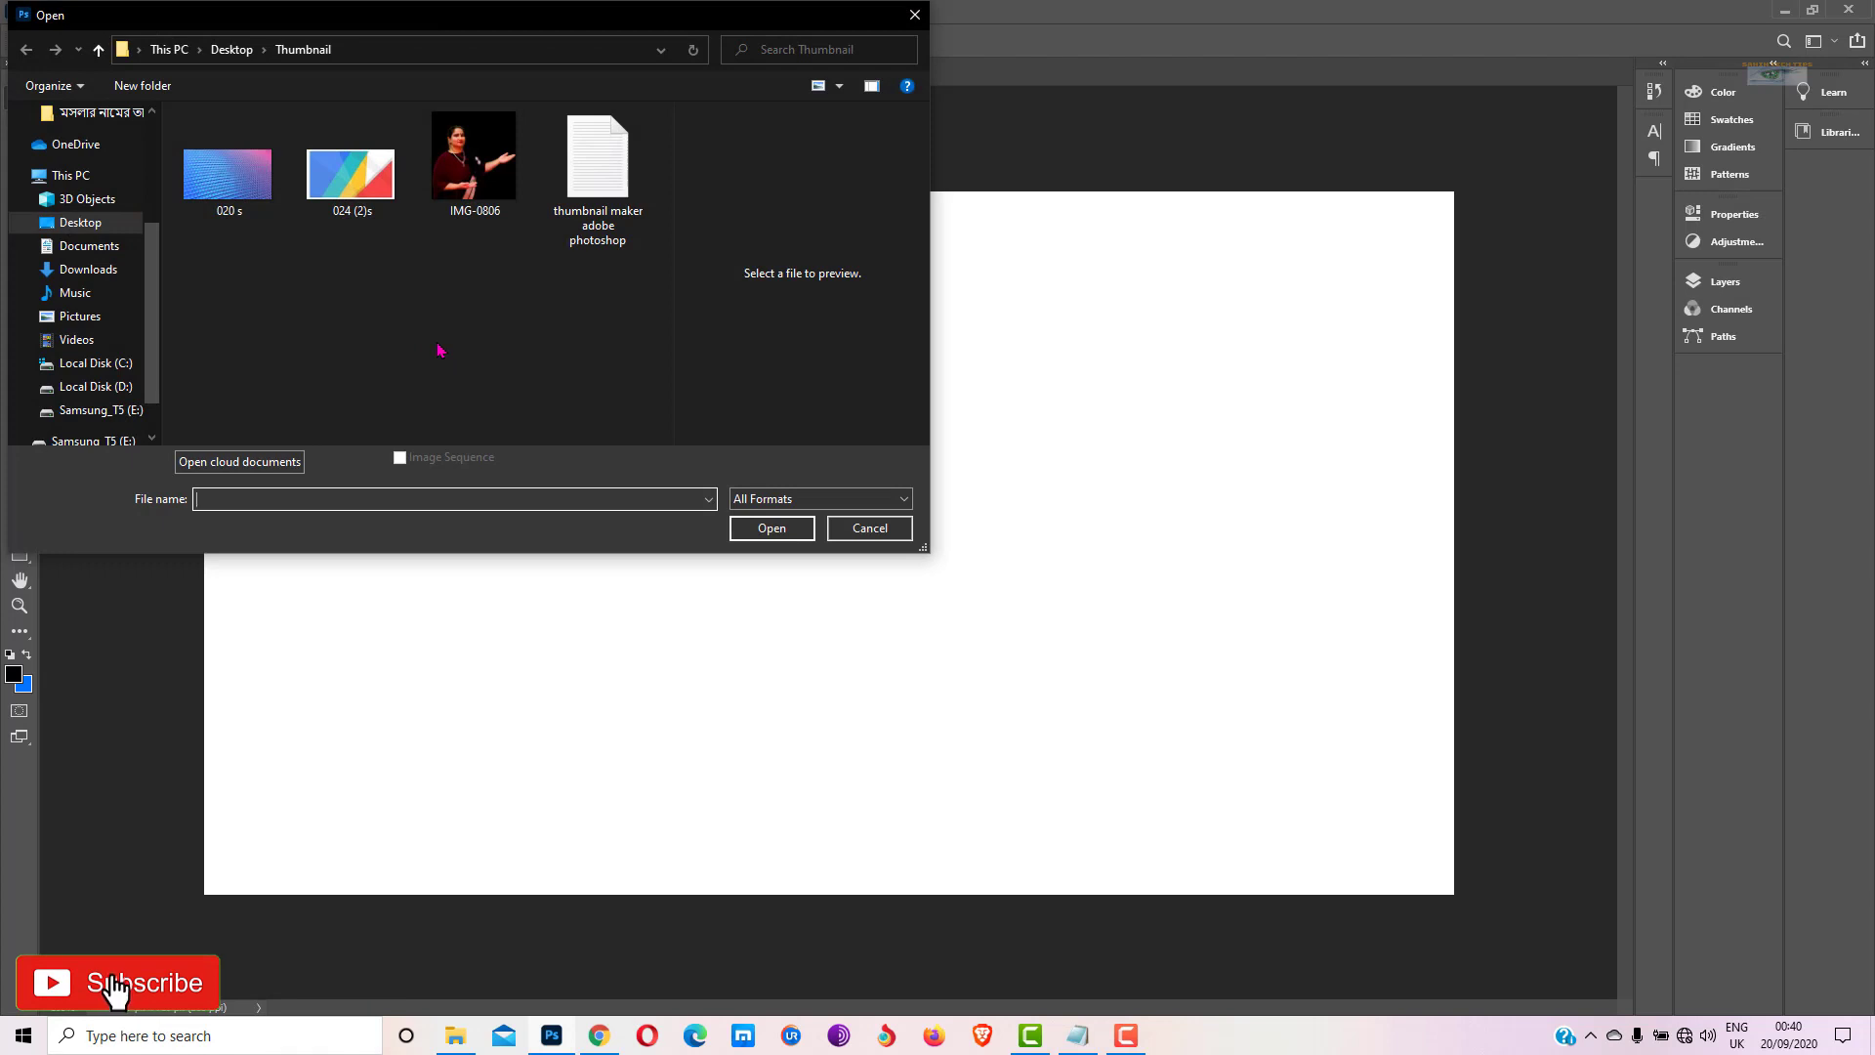
click(228, 171)
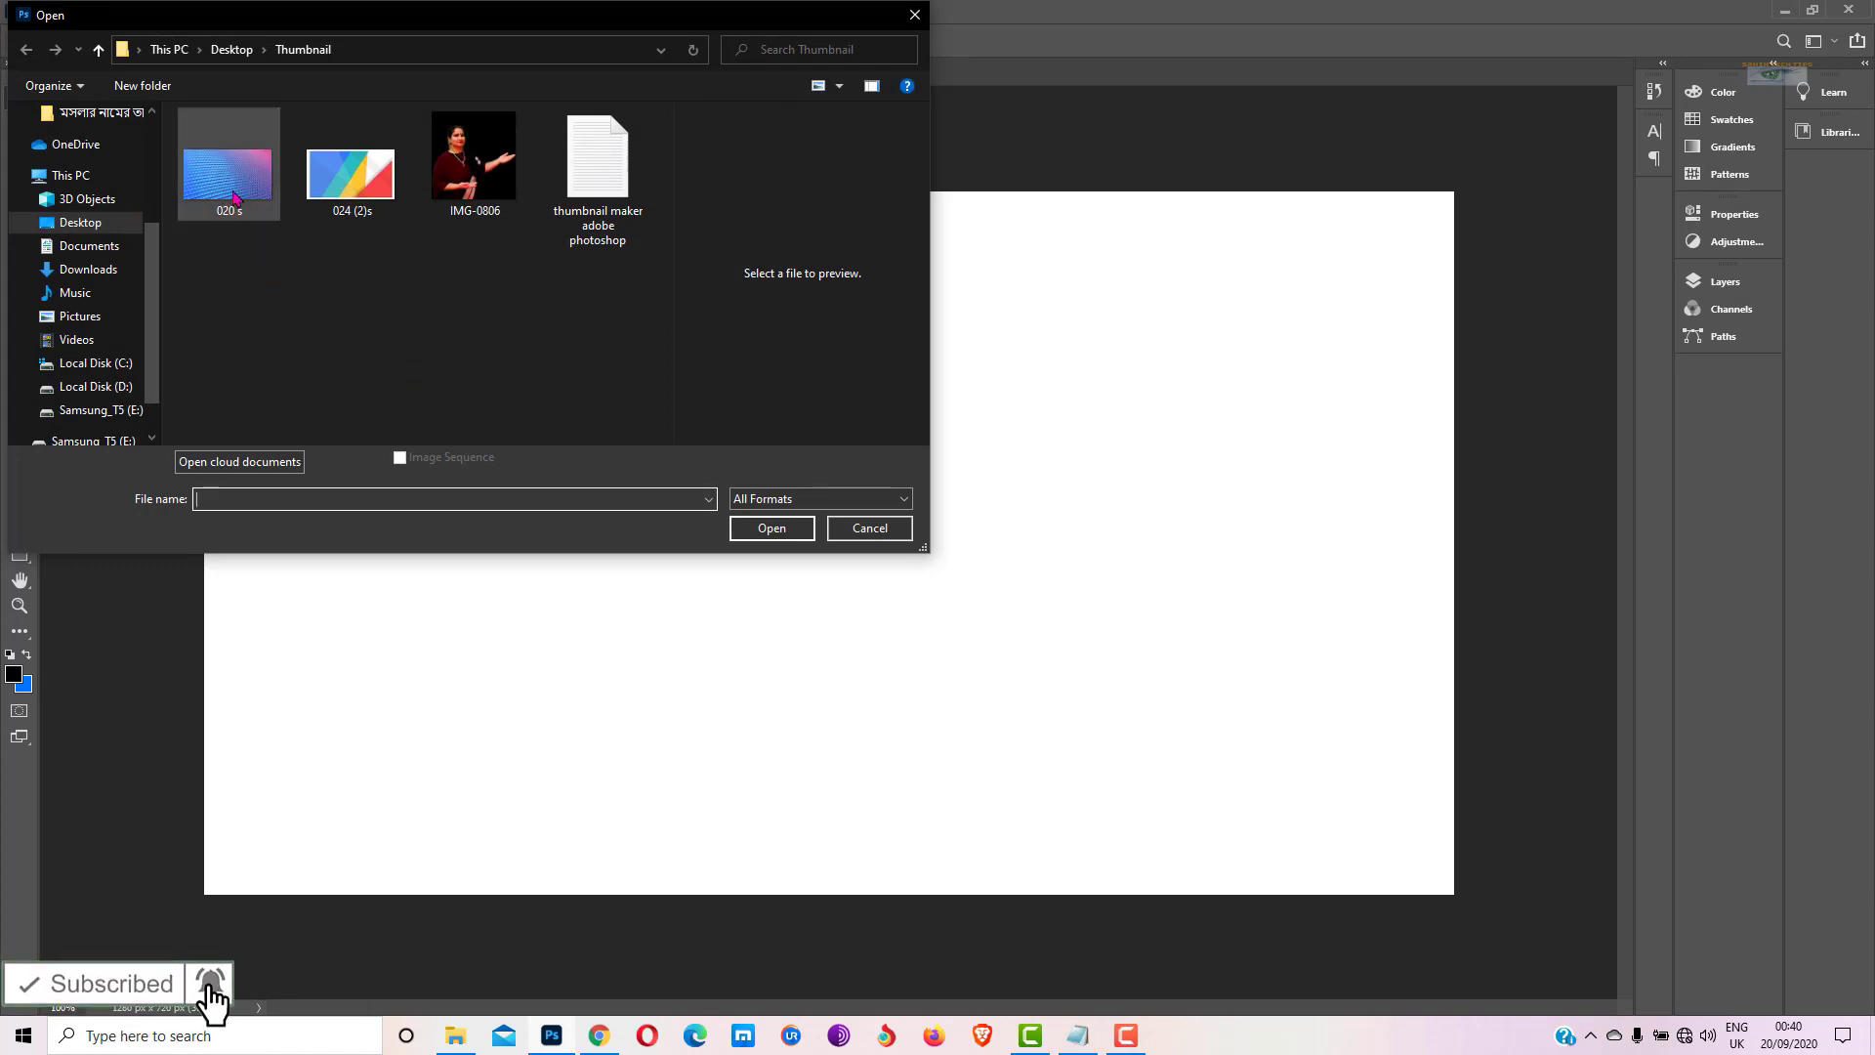
ctrl+click(351, 171)
ctrl+click(471, 180)
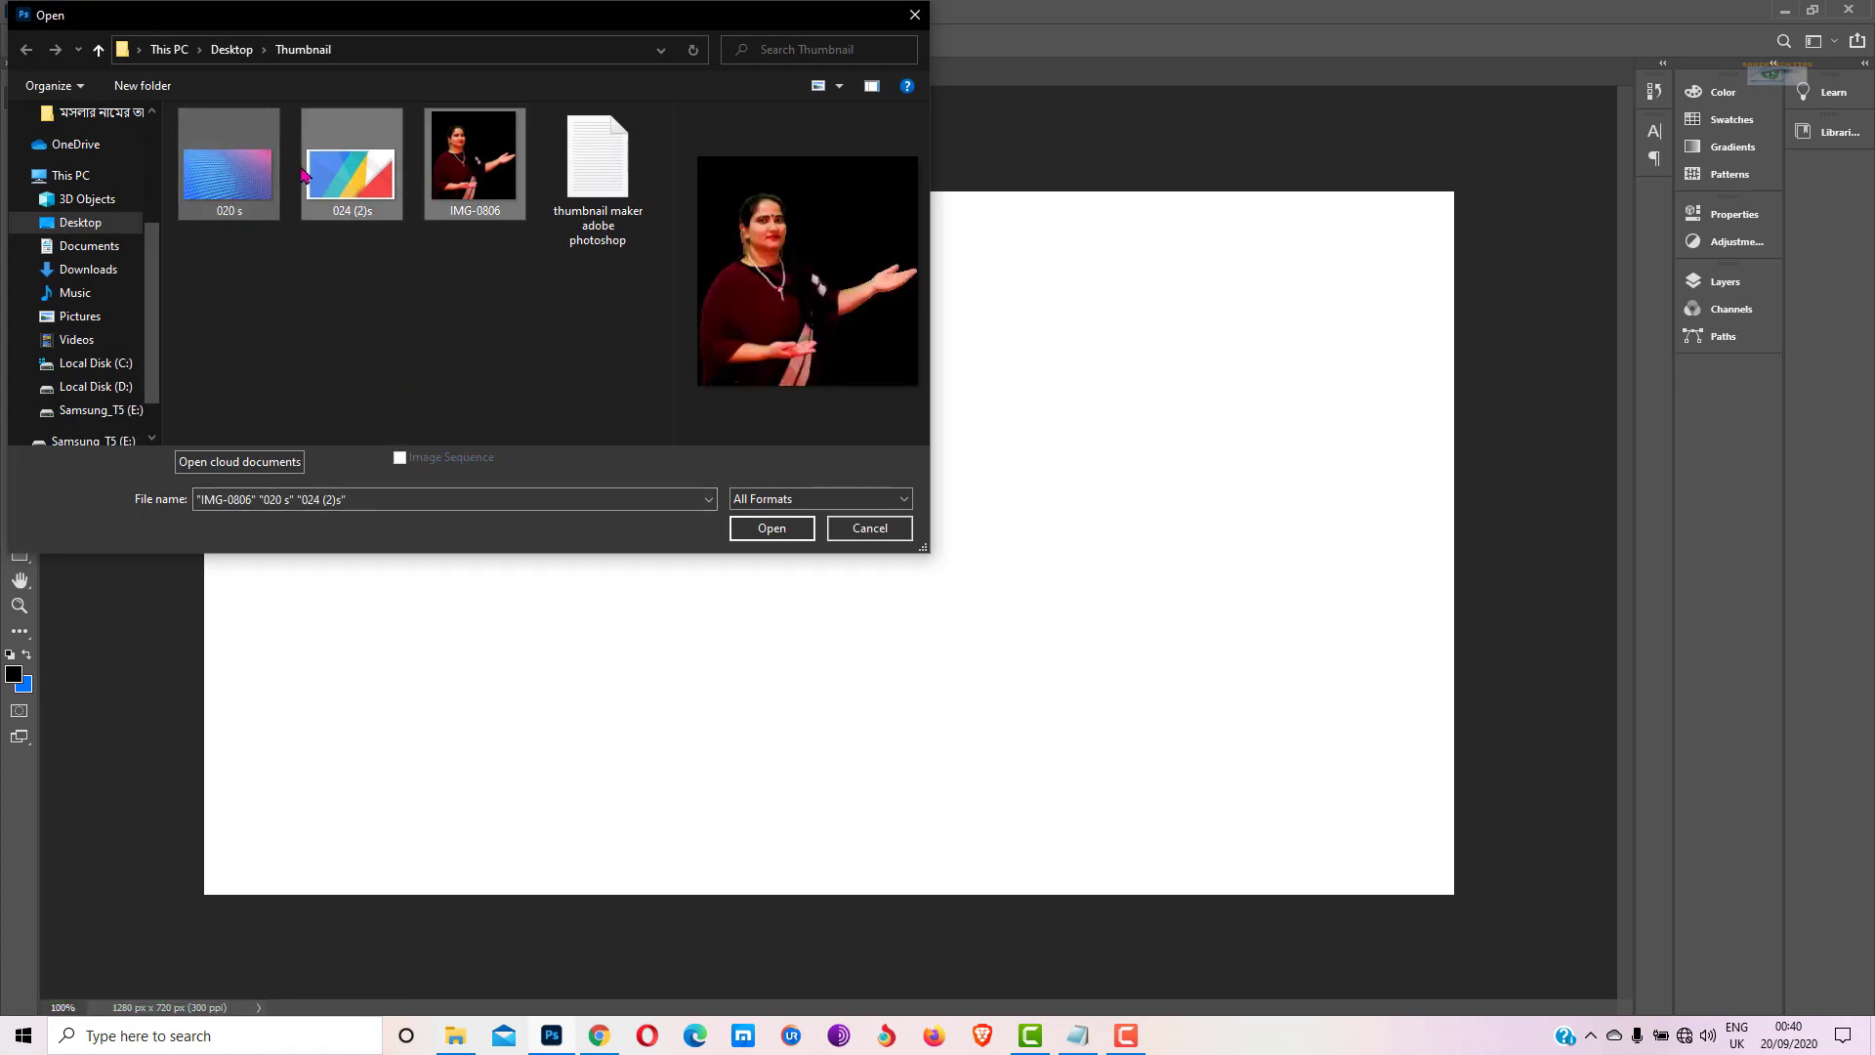
click(771, 528)
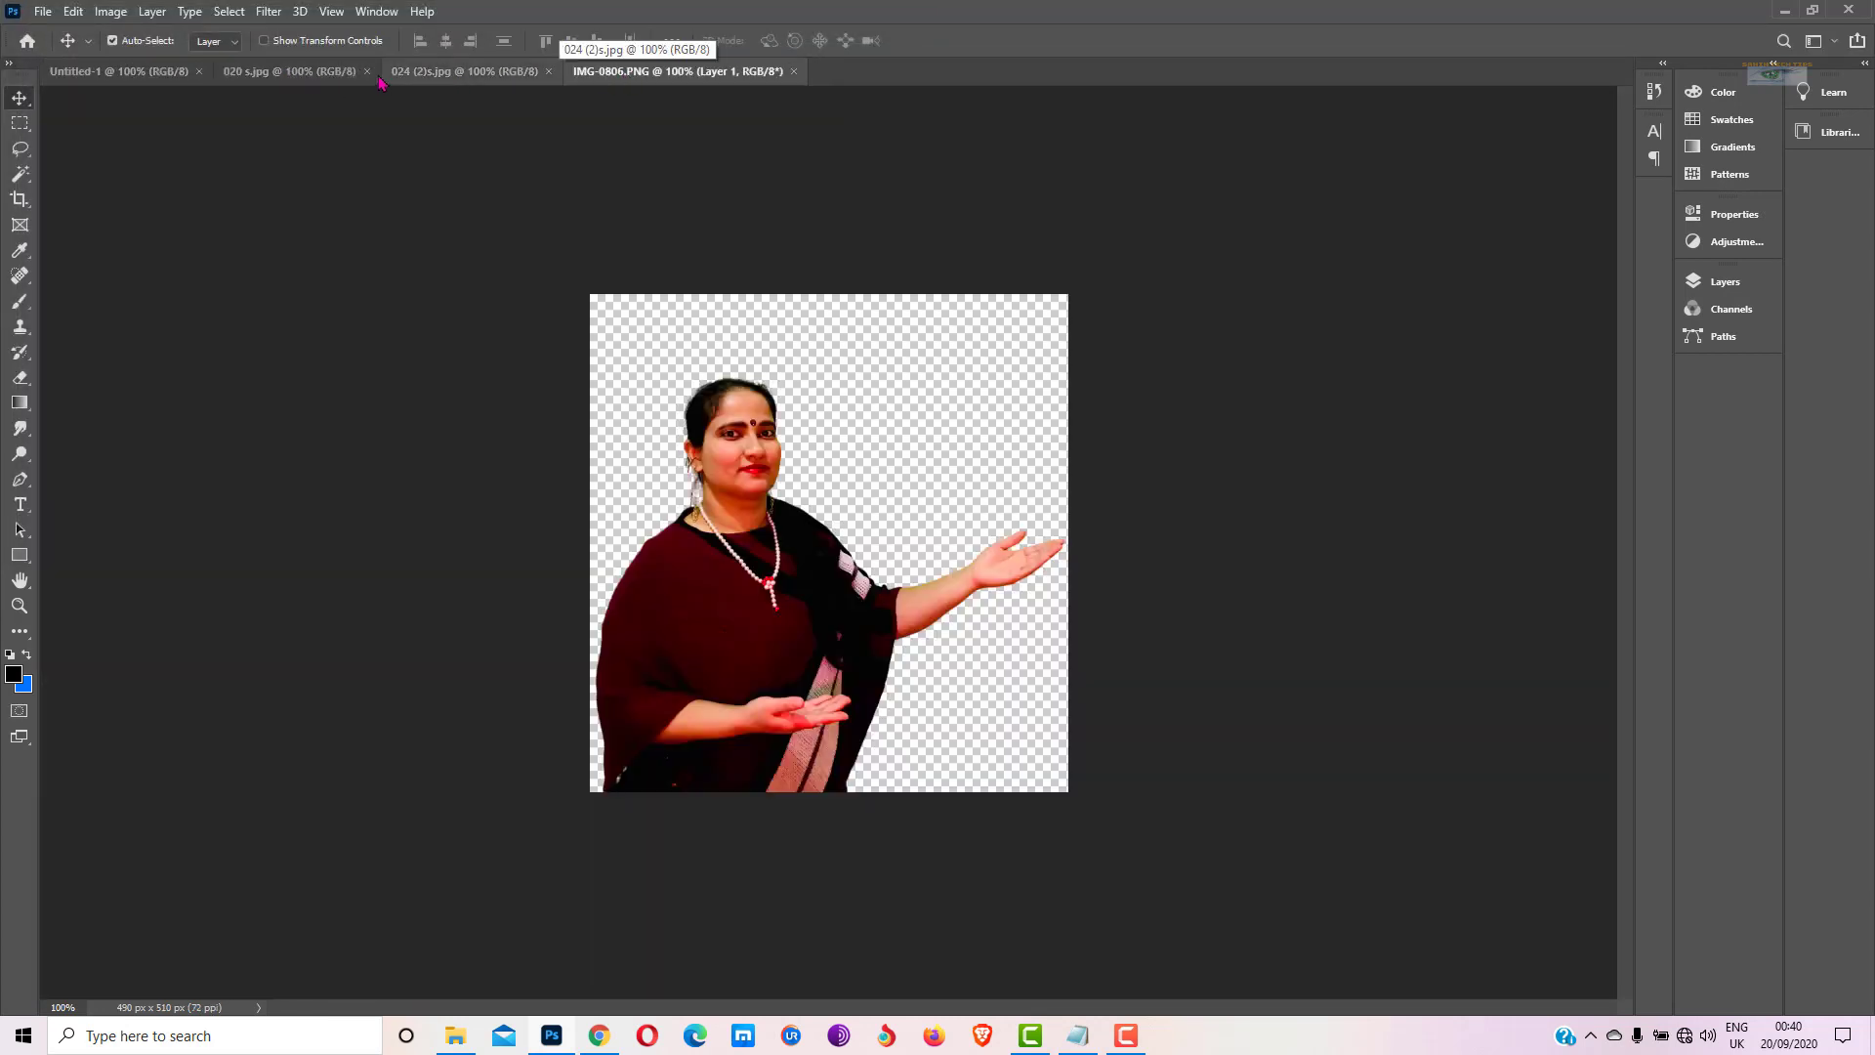
Convert the 020 s image's background to a regular layer and place it over the whole Untitled-1 canvas
click(332, 75)
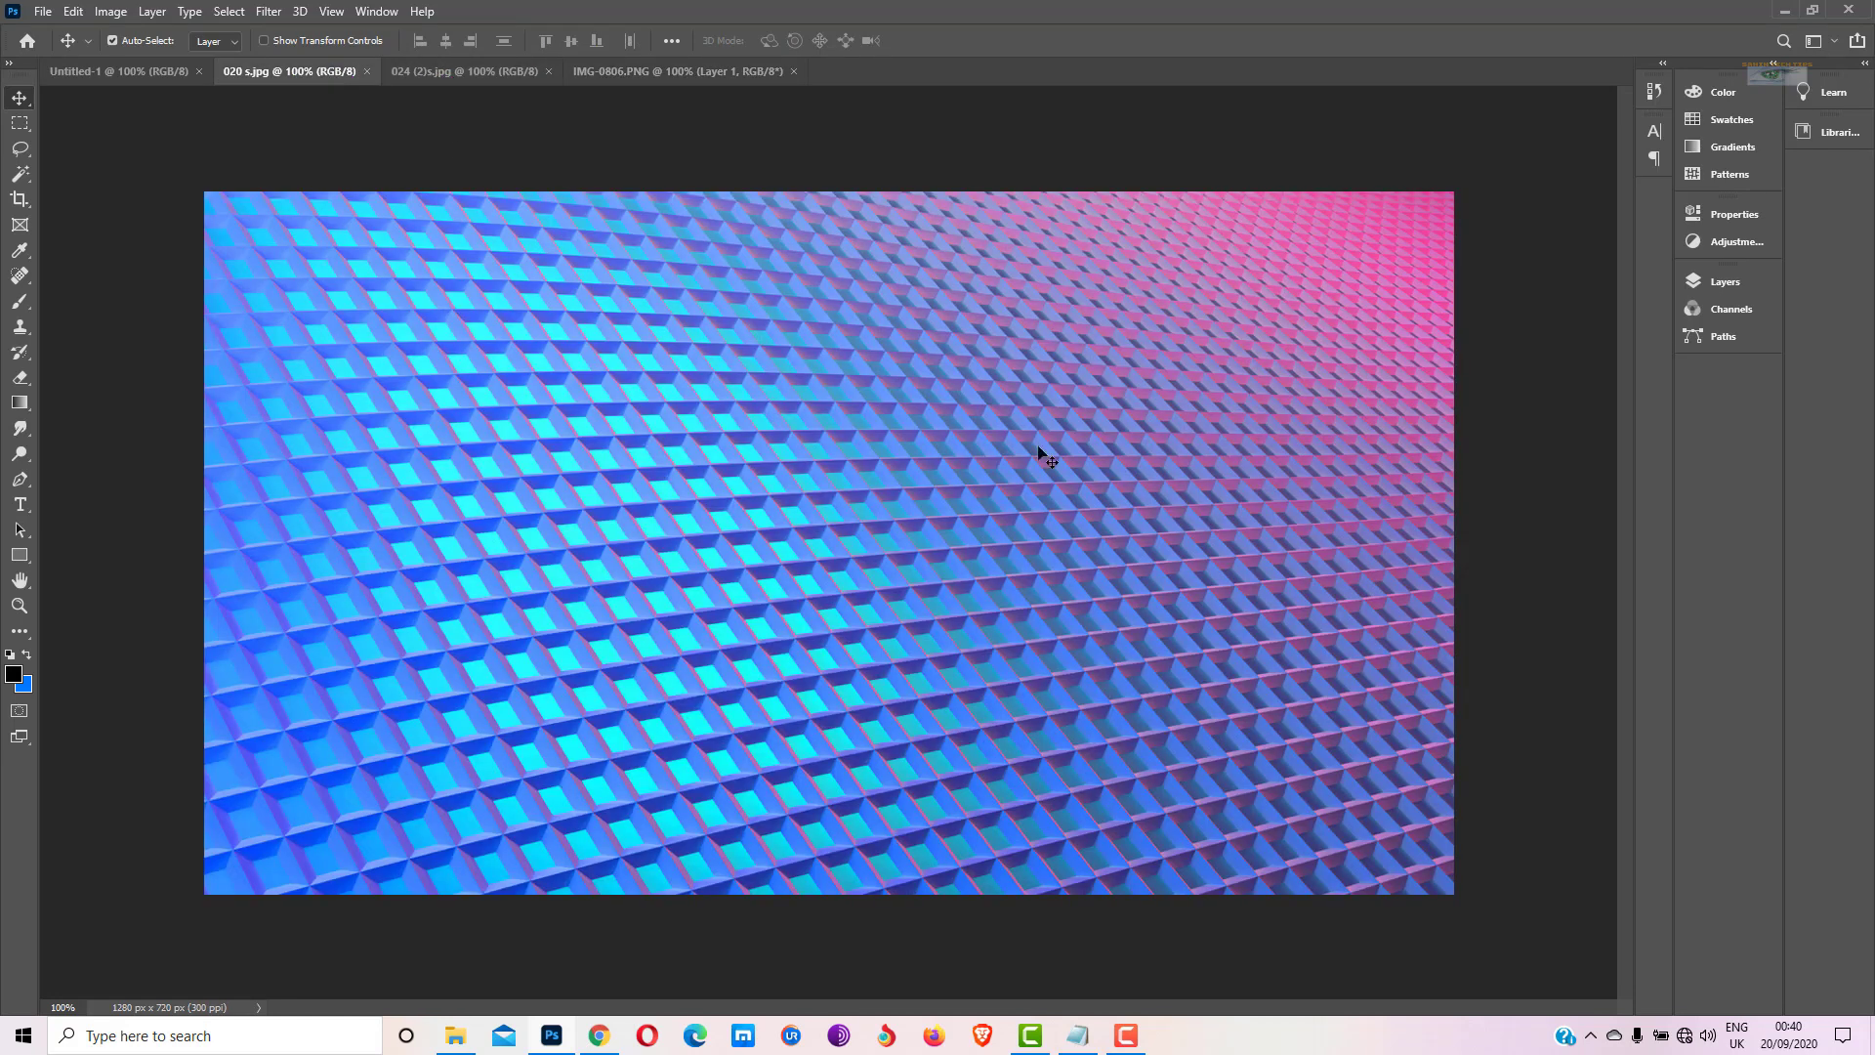
click(1706, 285)
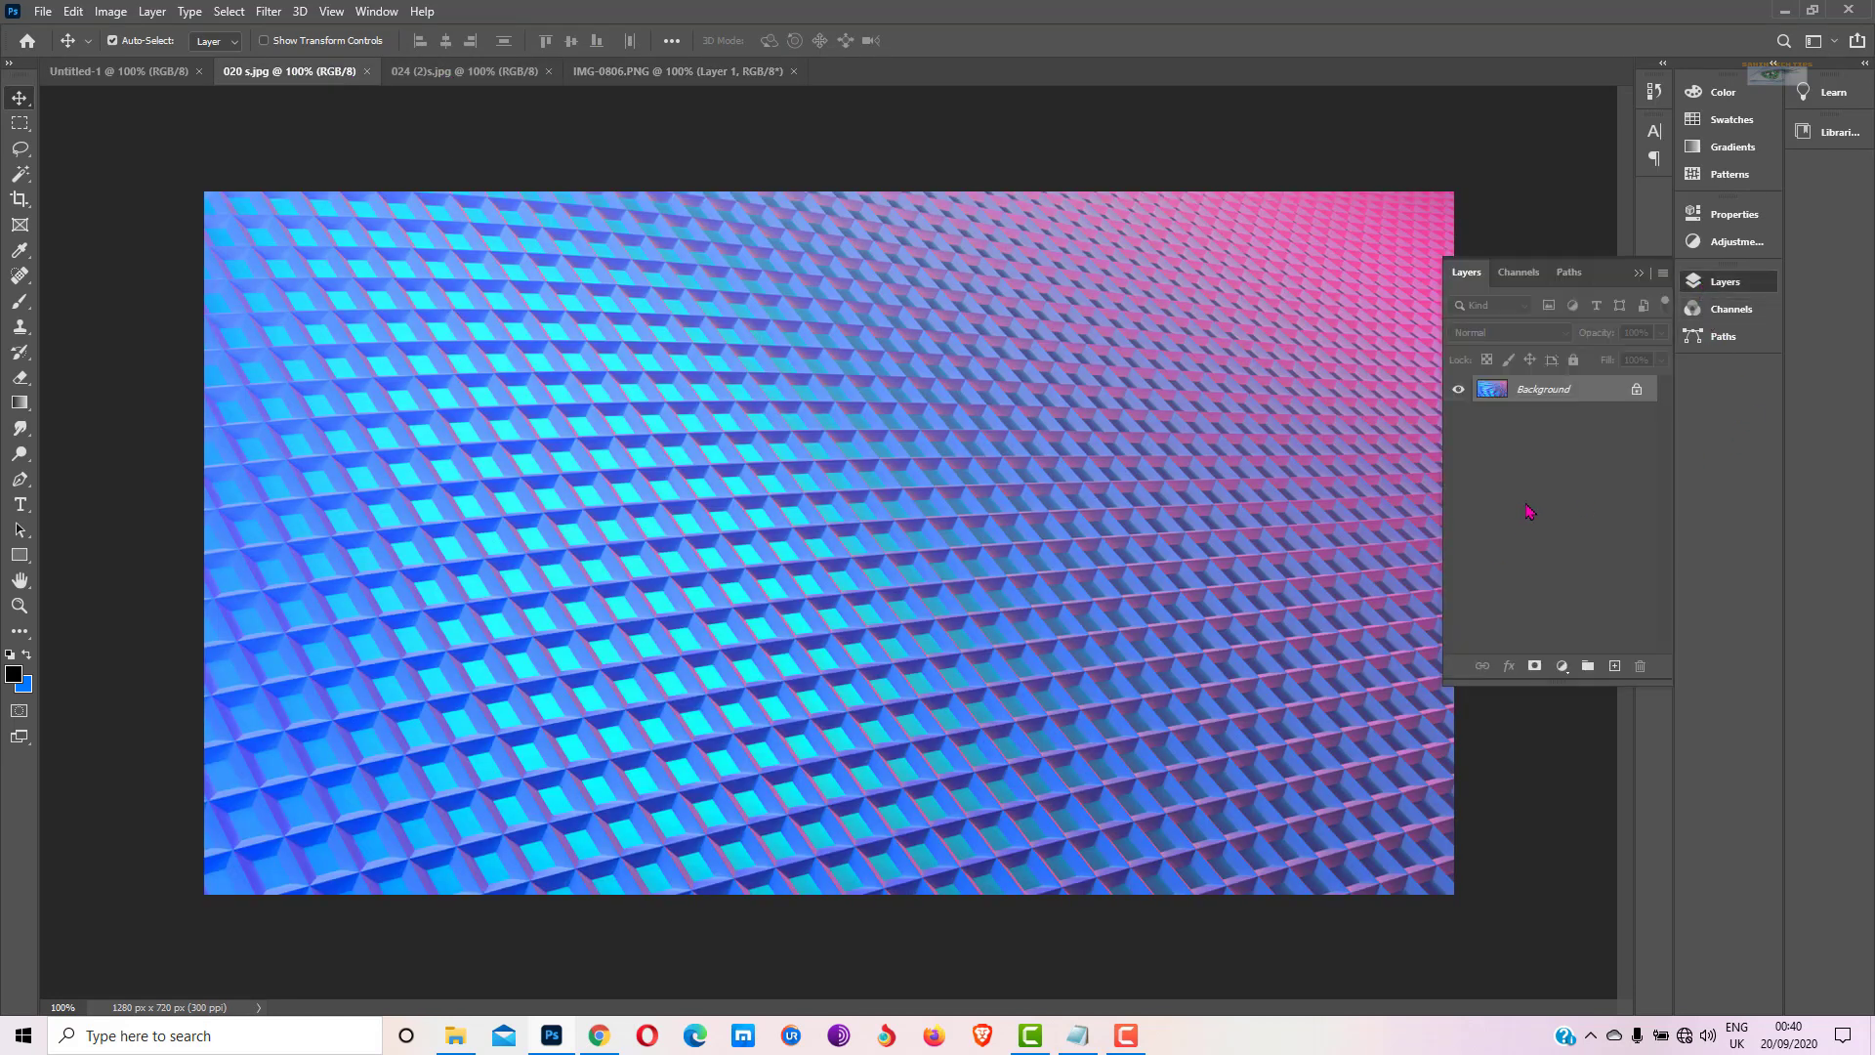
double_click(1520, 391)
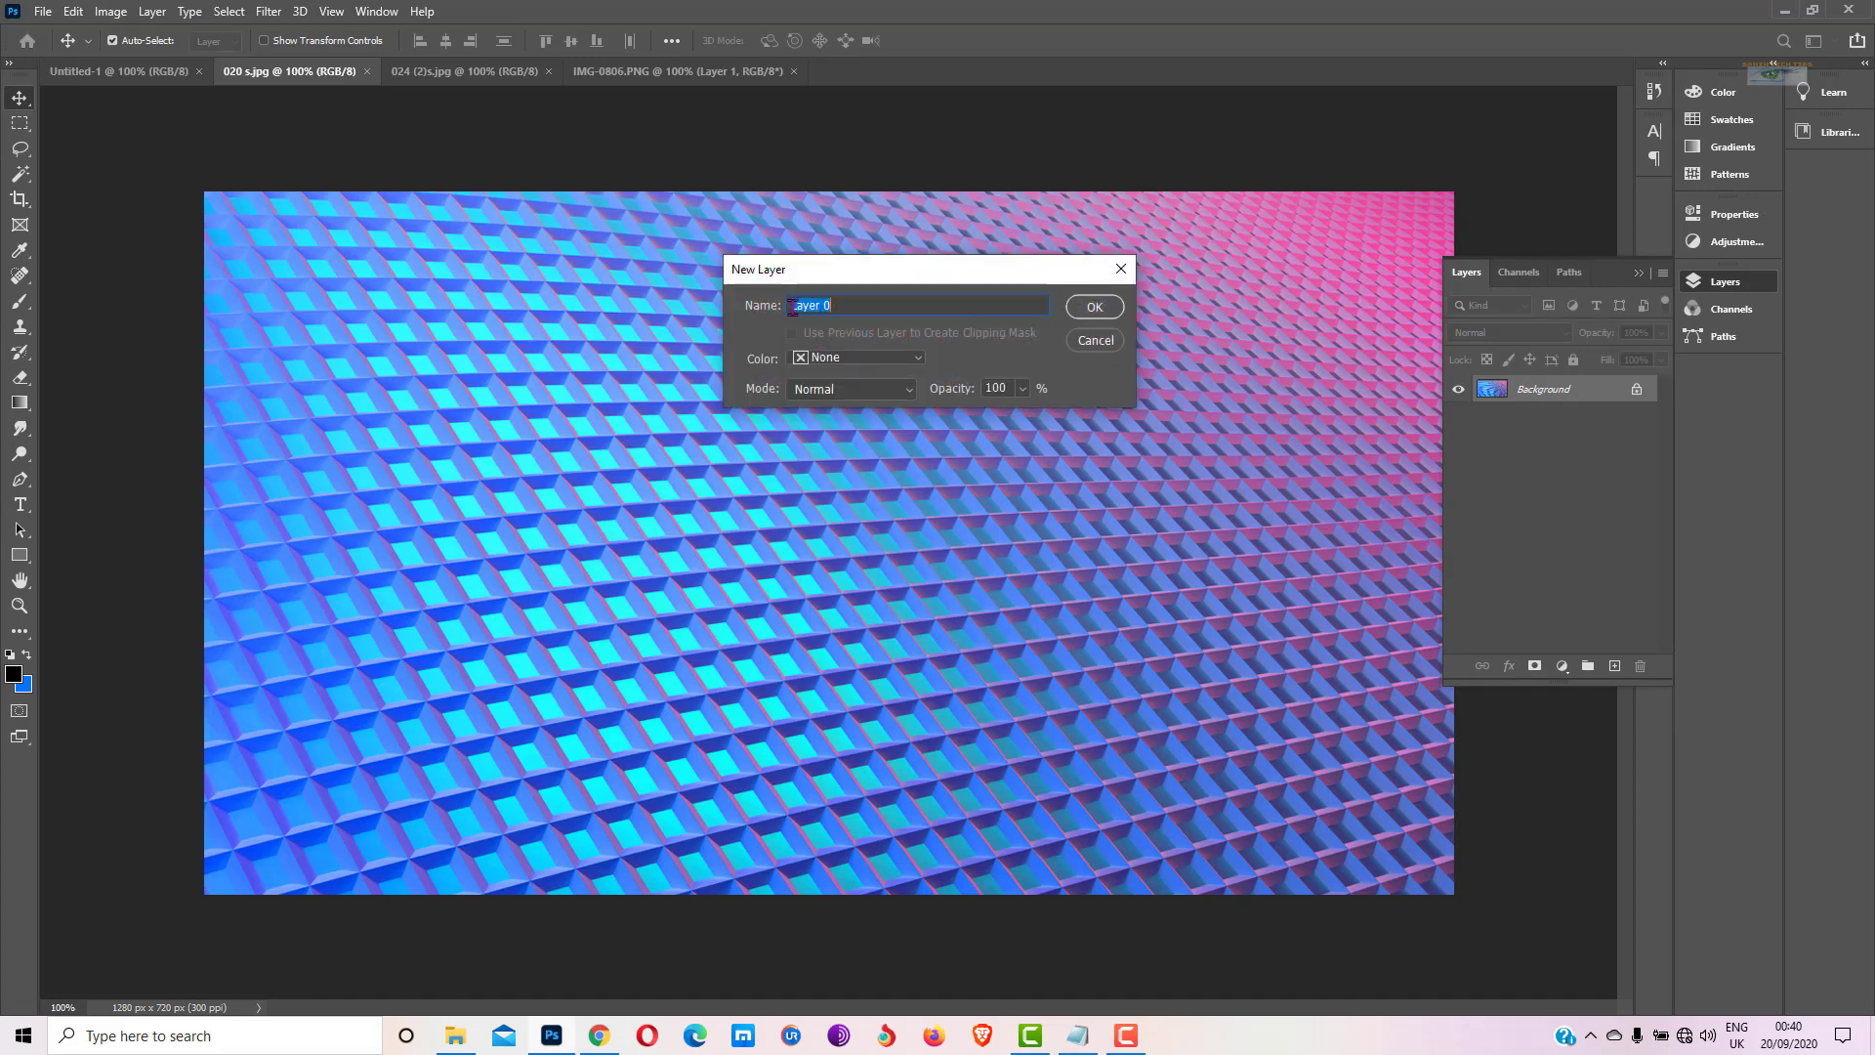
click(1095, 309)
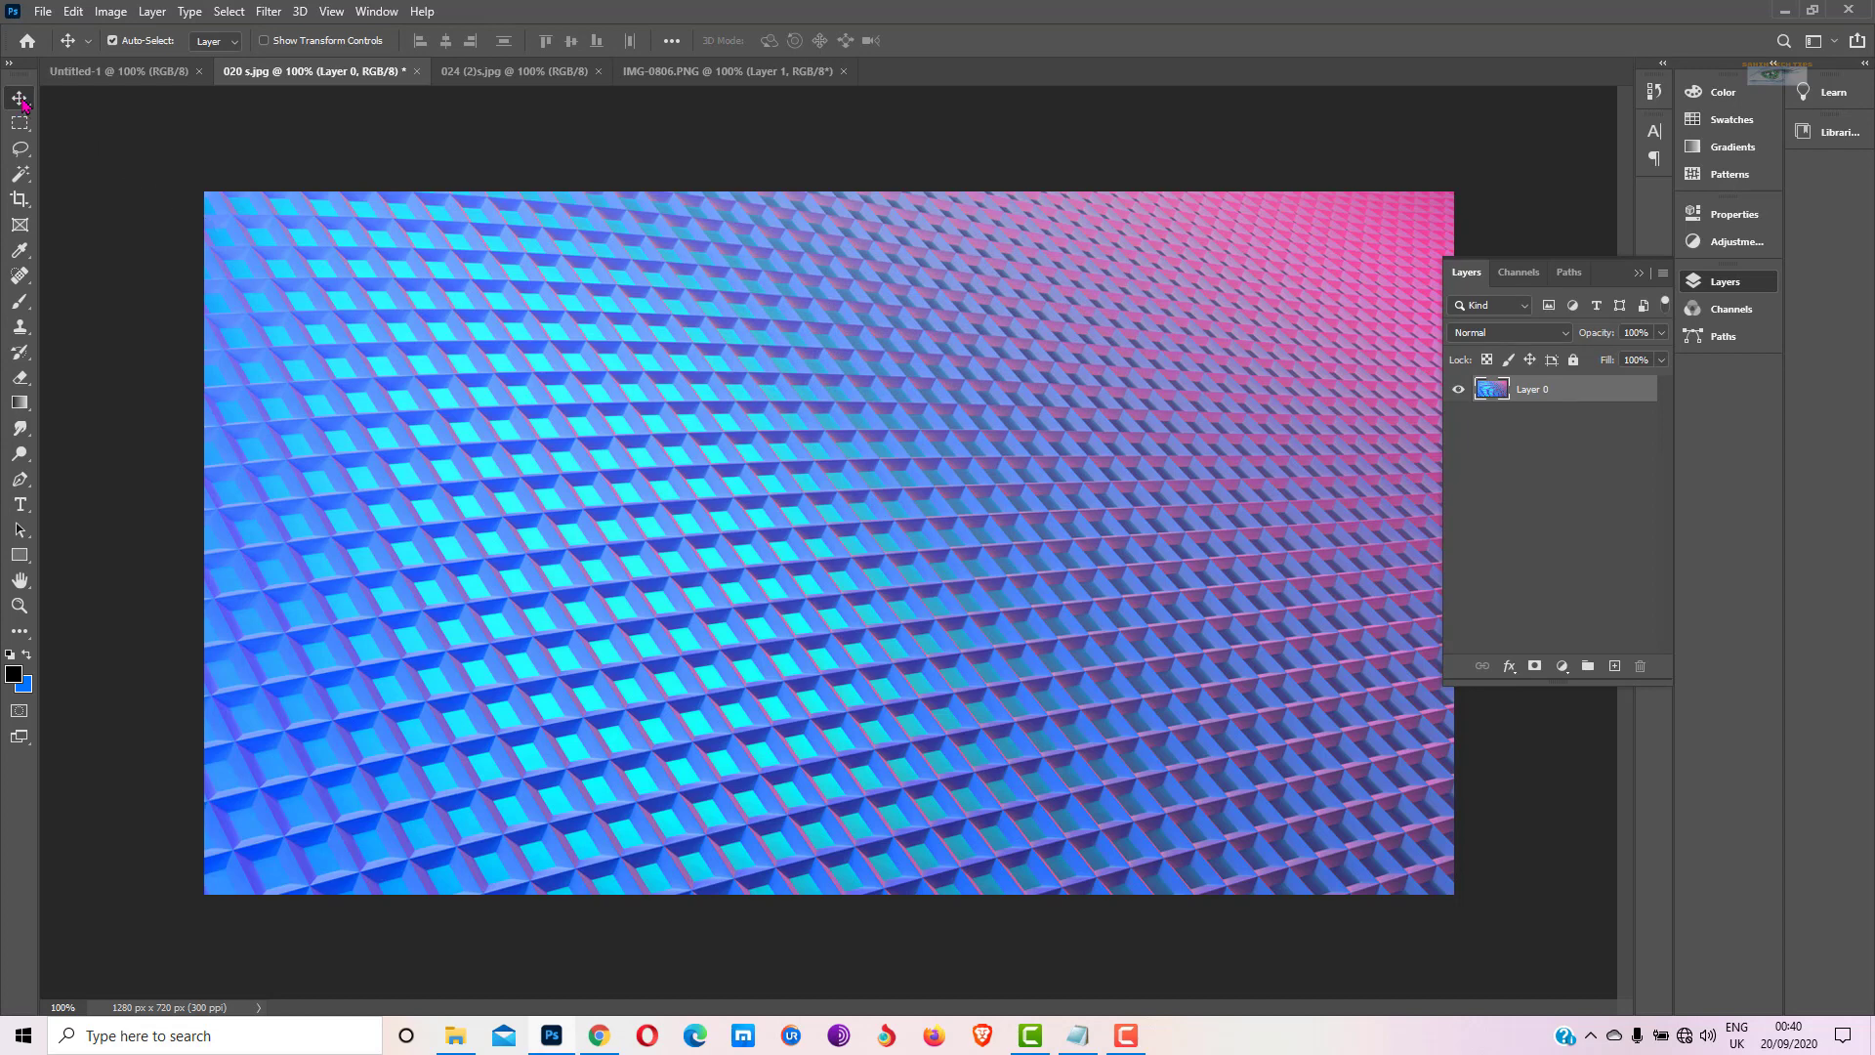
drag(1094, 519, 828, 543)
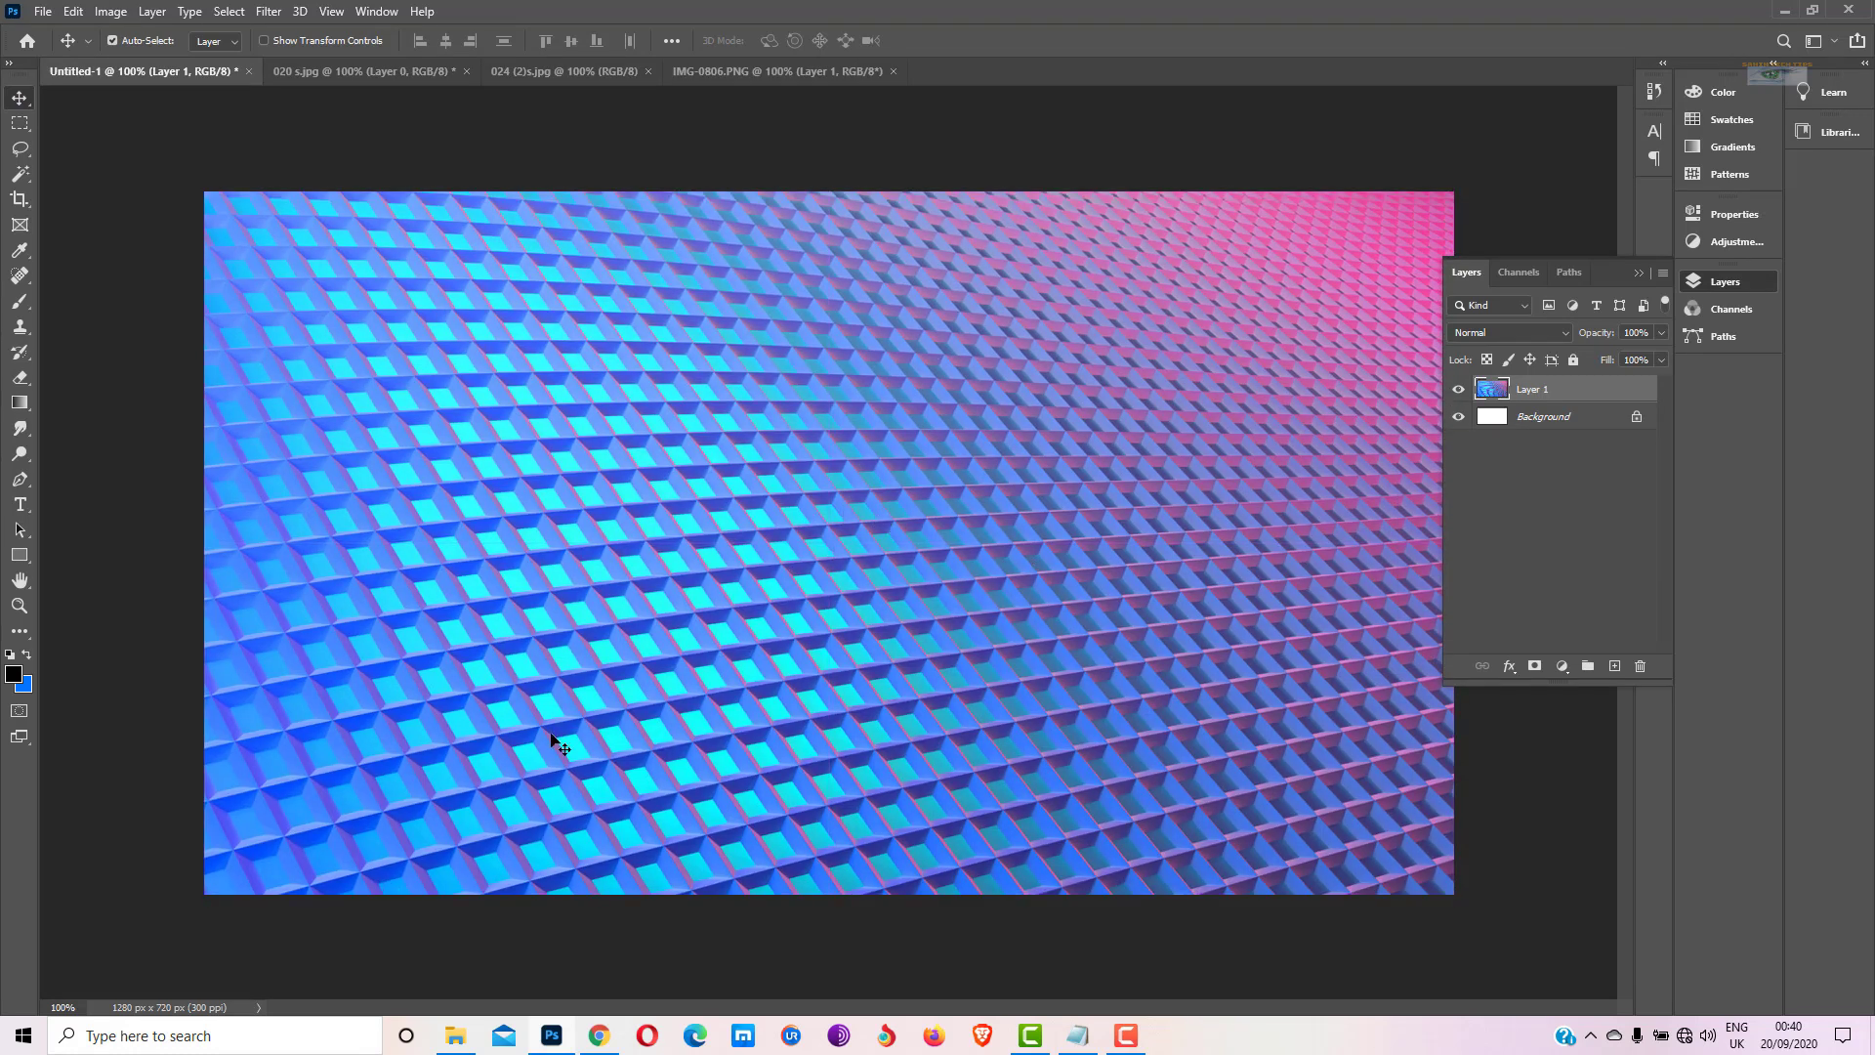
Convert the 024 (2)s background to a regular layer, copy it into Untitled-1 and shift it toward the canvas's upper-left corner
click(357, 73)
click(493, 73)
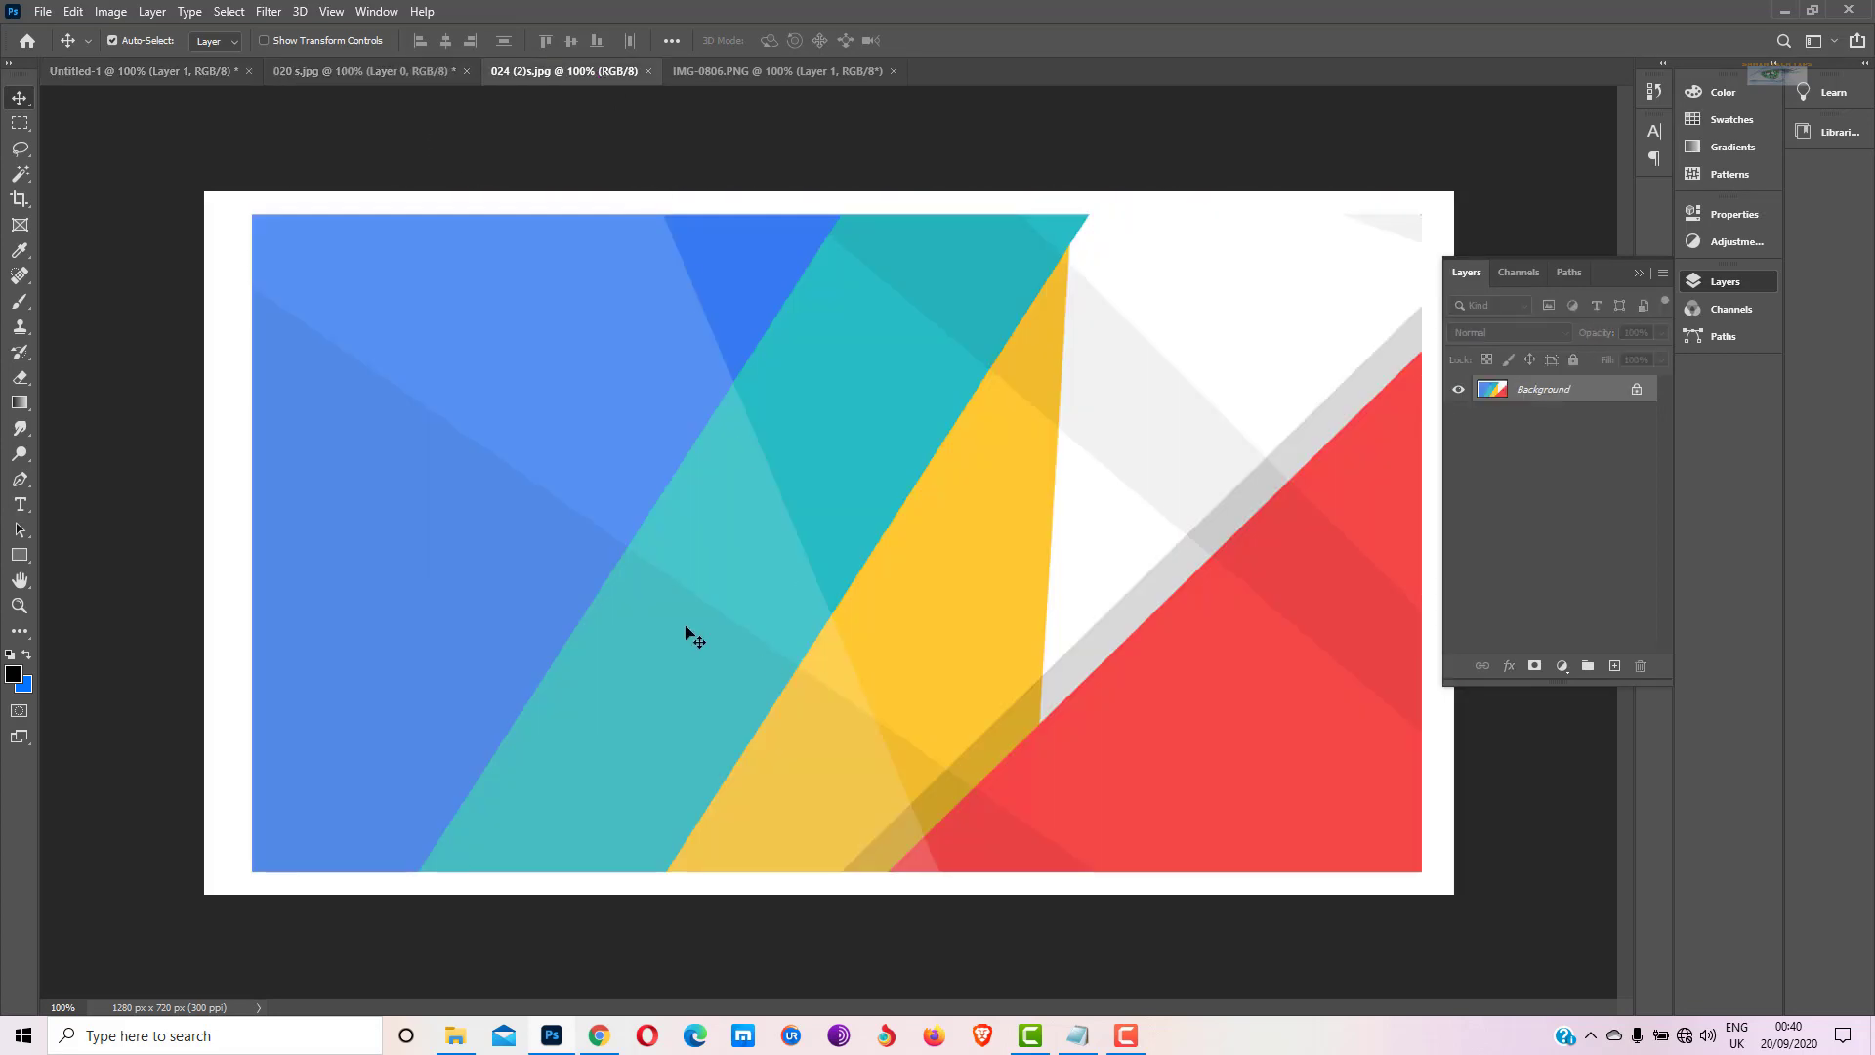
double_click(1528, 391)
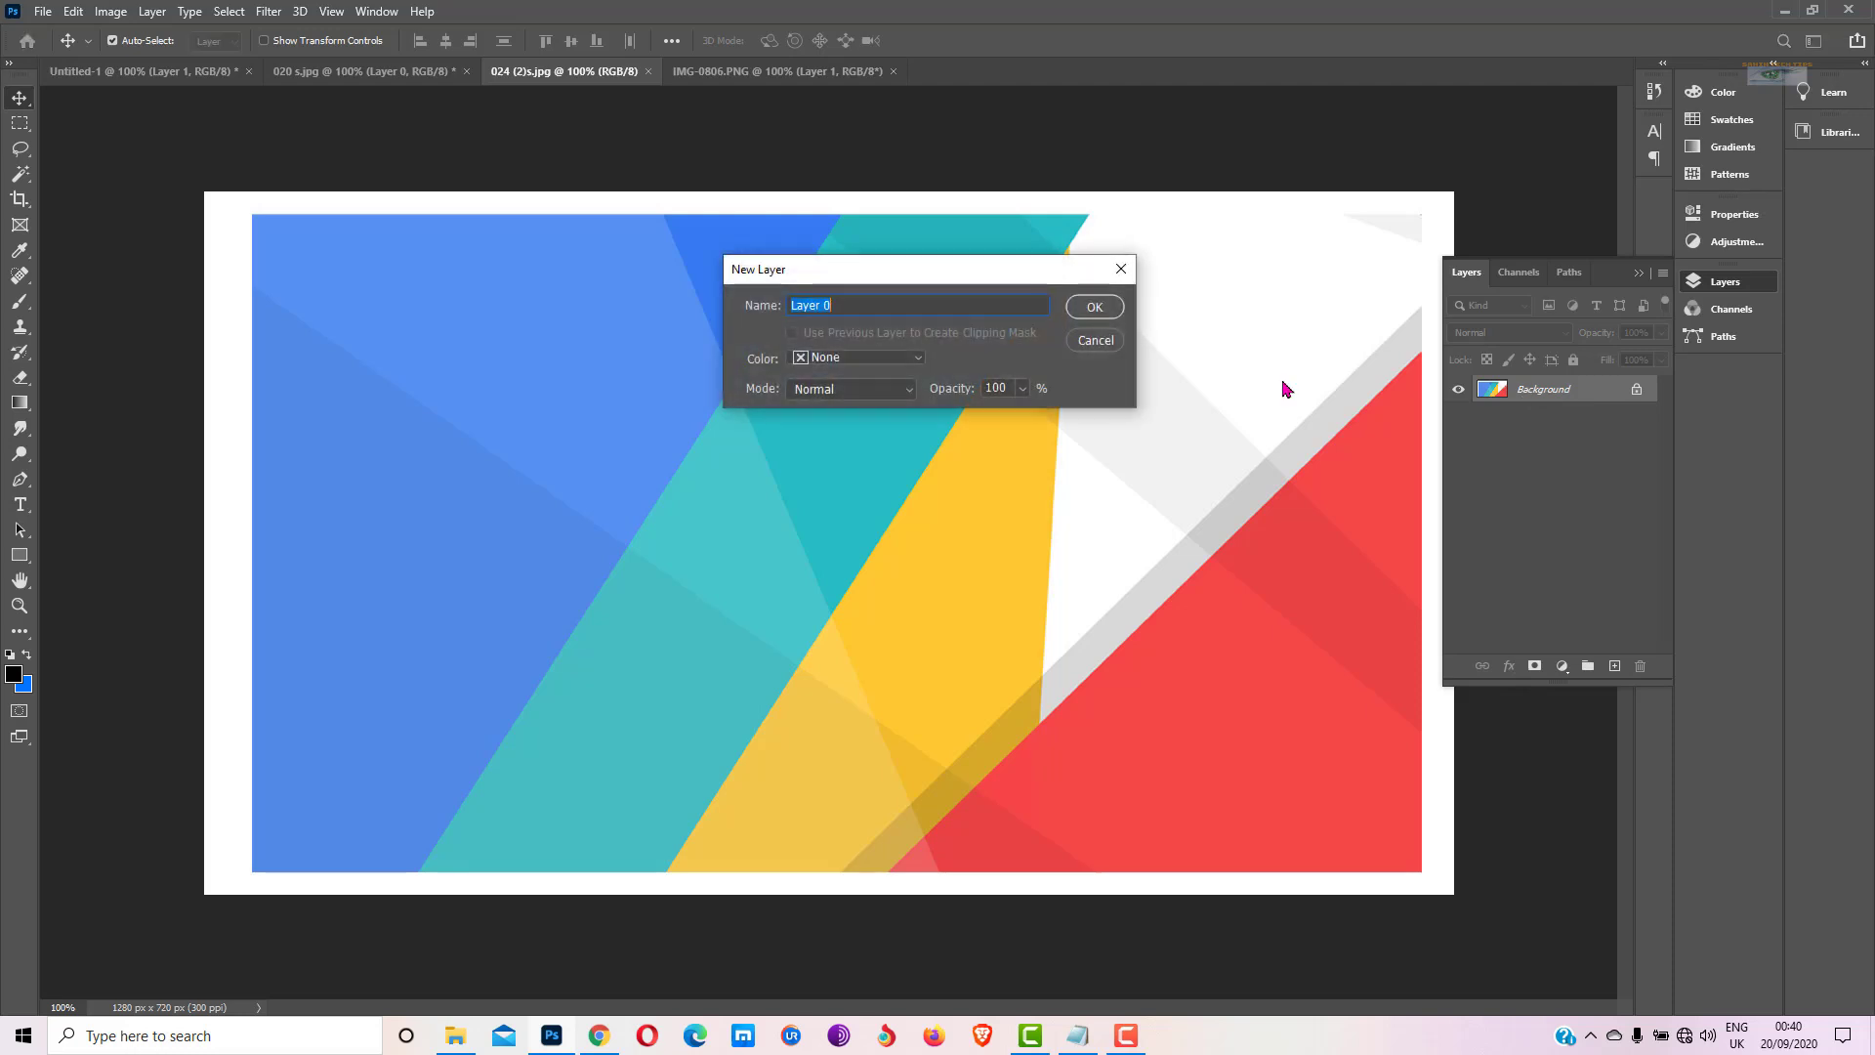
click(1097, 307)
drag(958, 496, 918, 613)
click(148, 72)
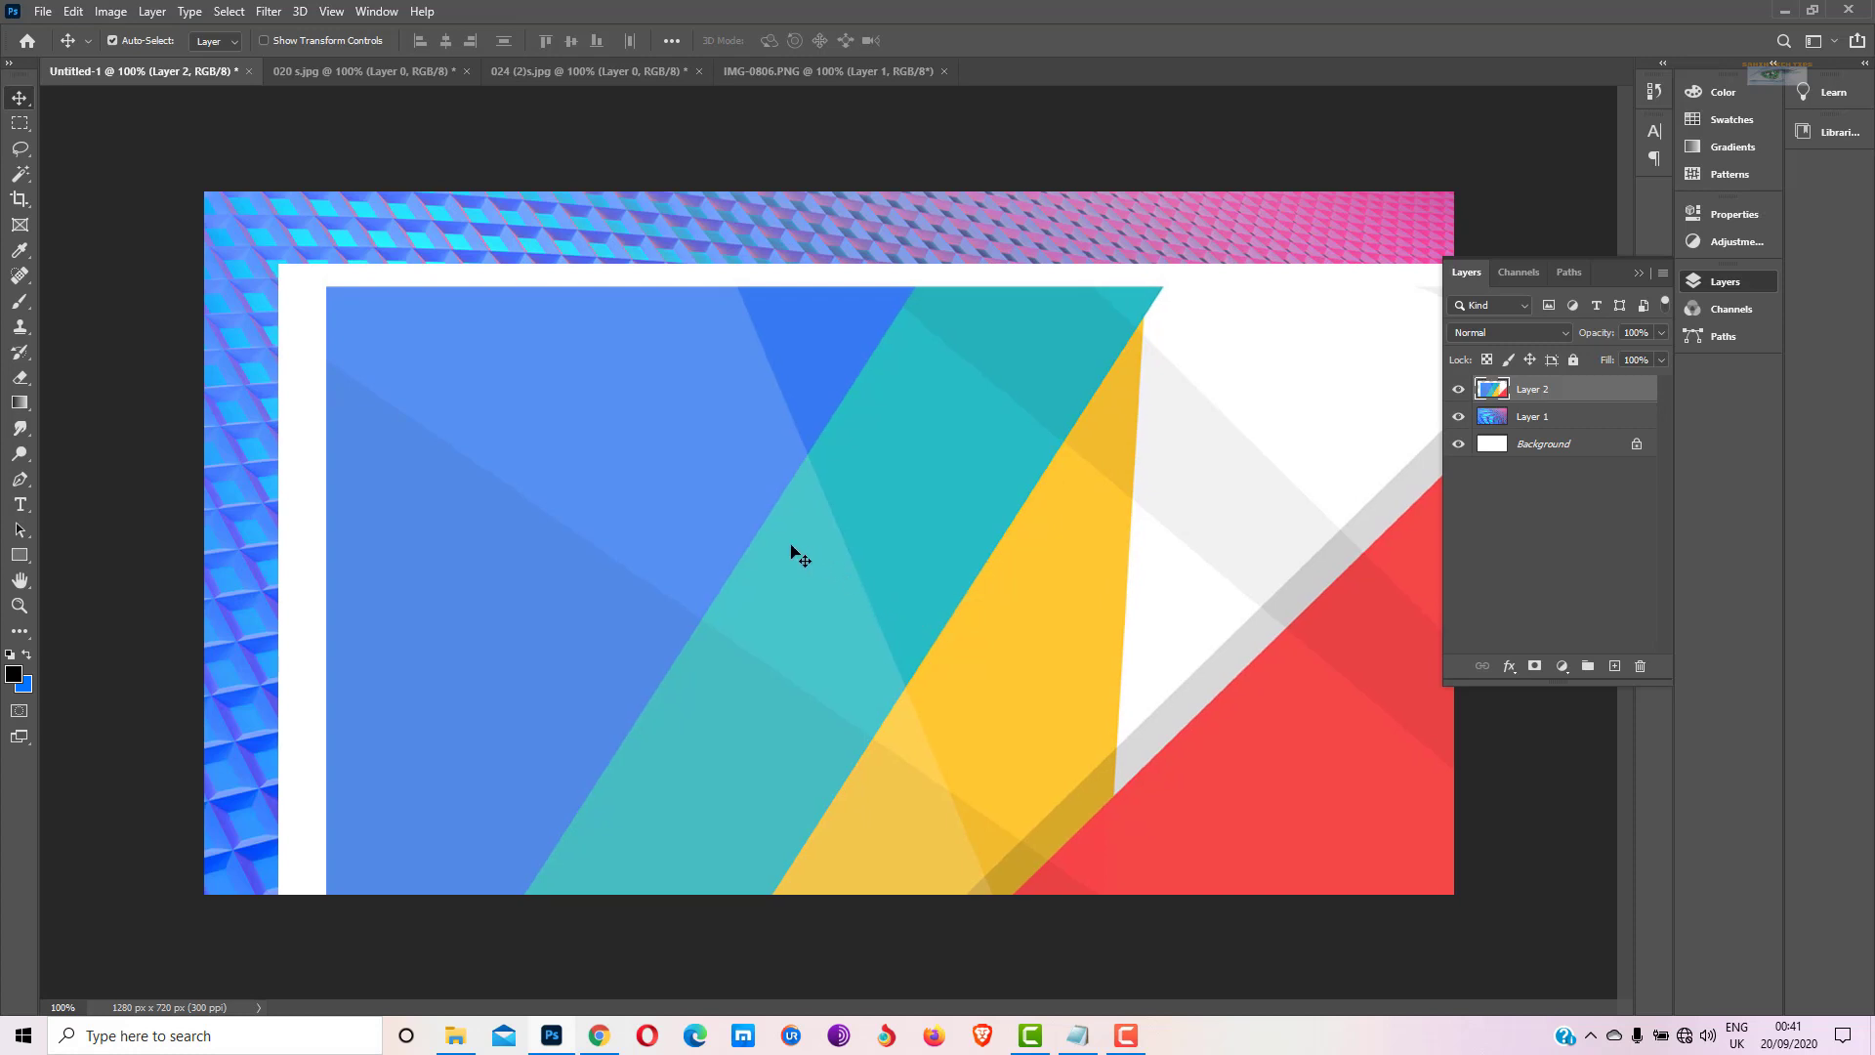
drag(795, 544, 635, 473)
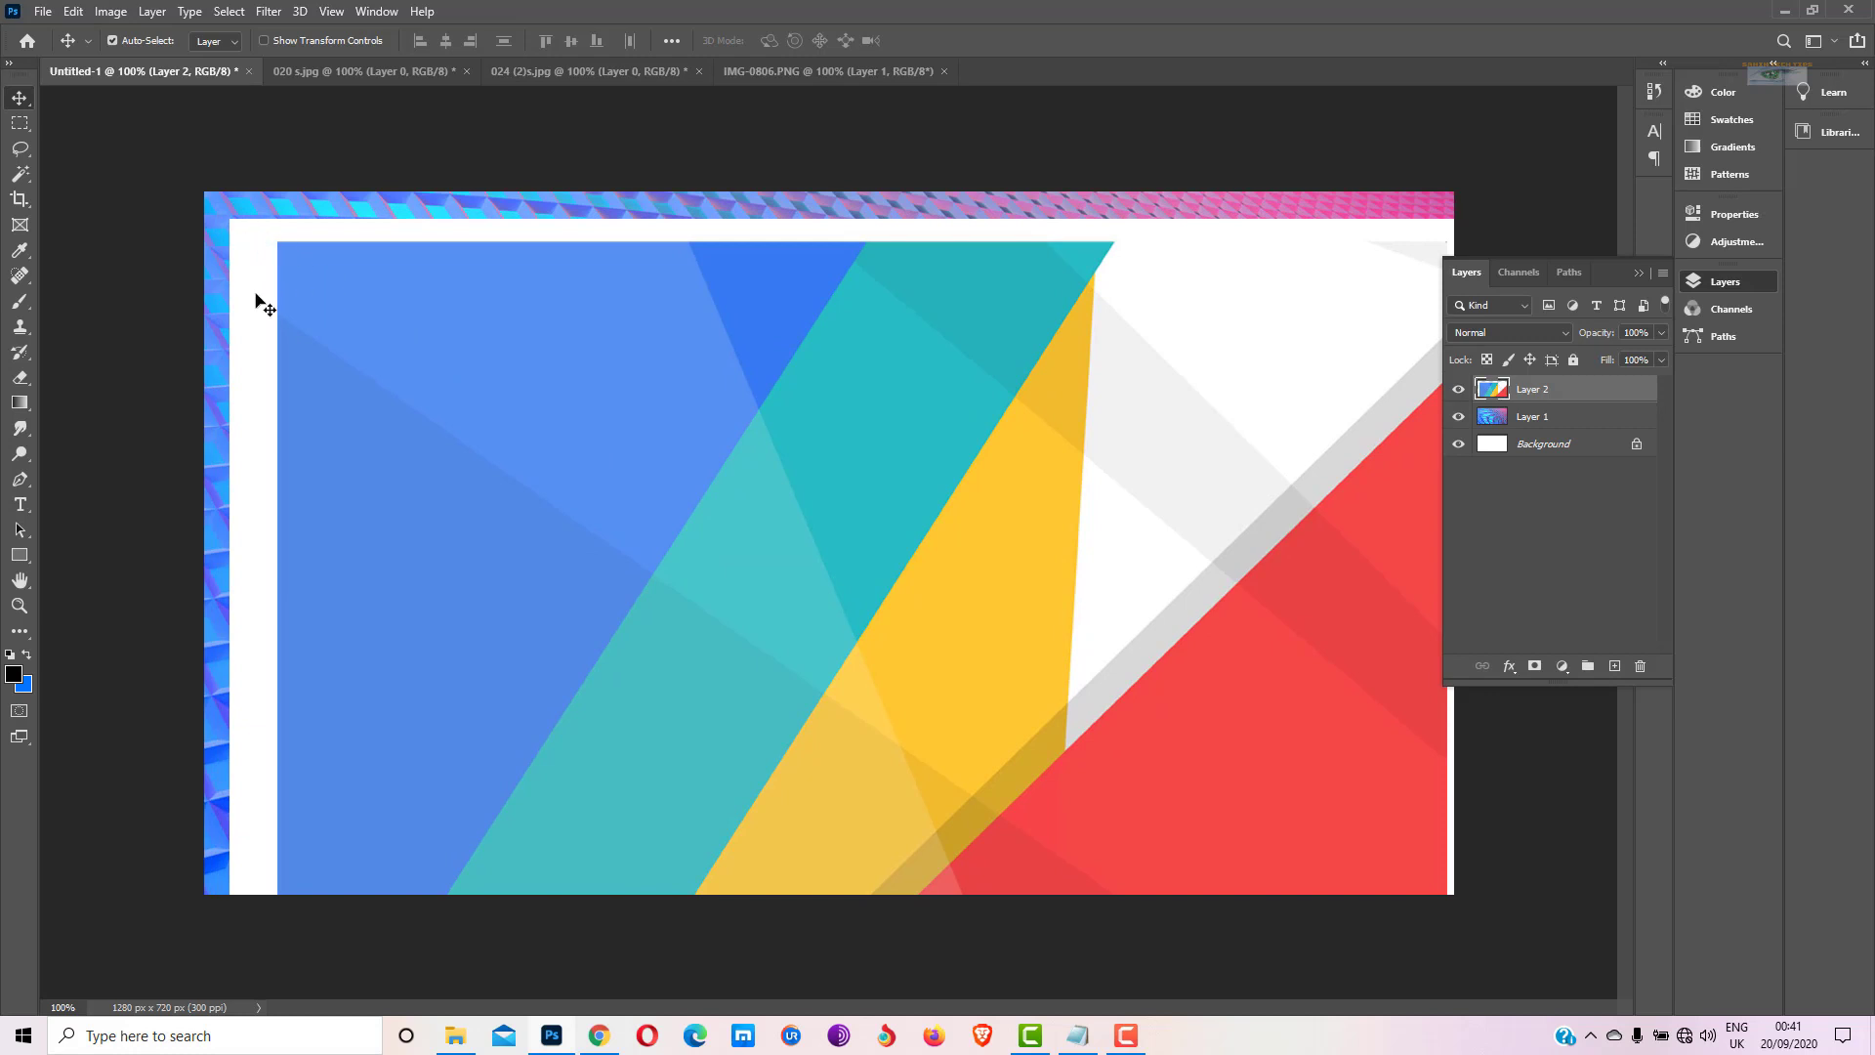
click(20, 198)
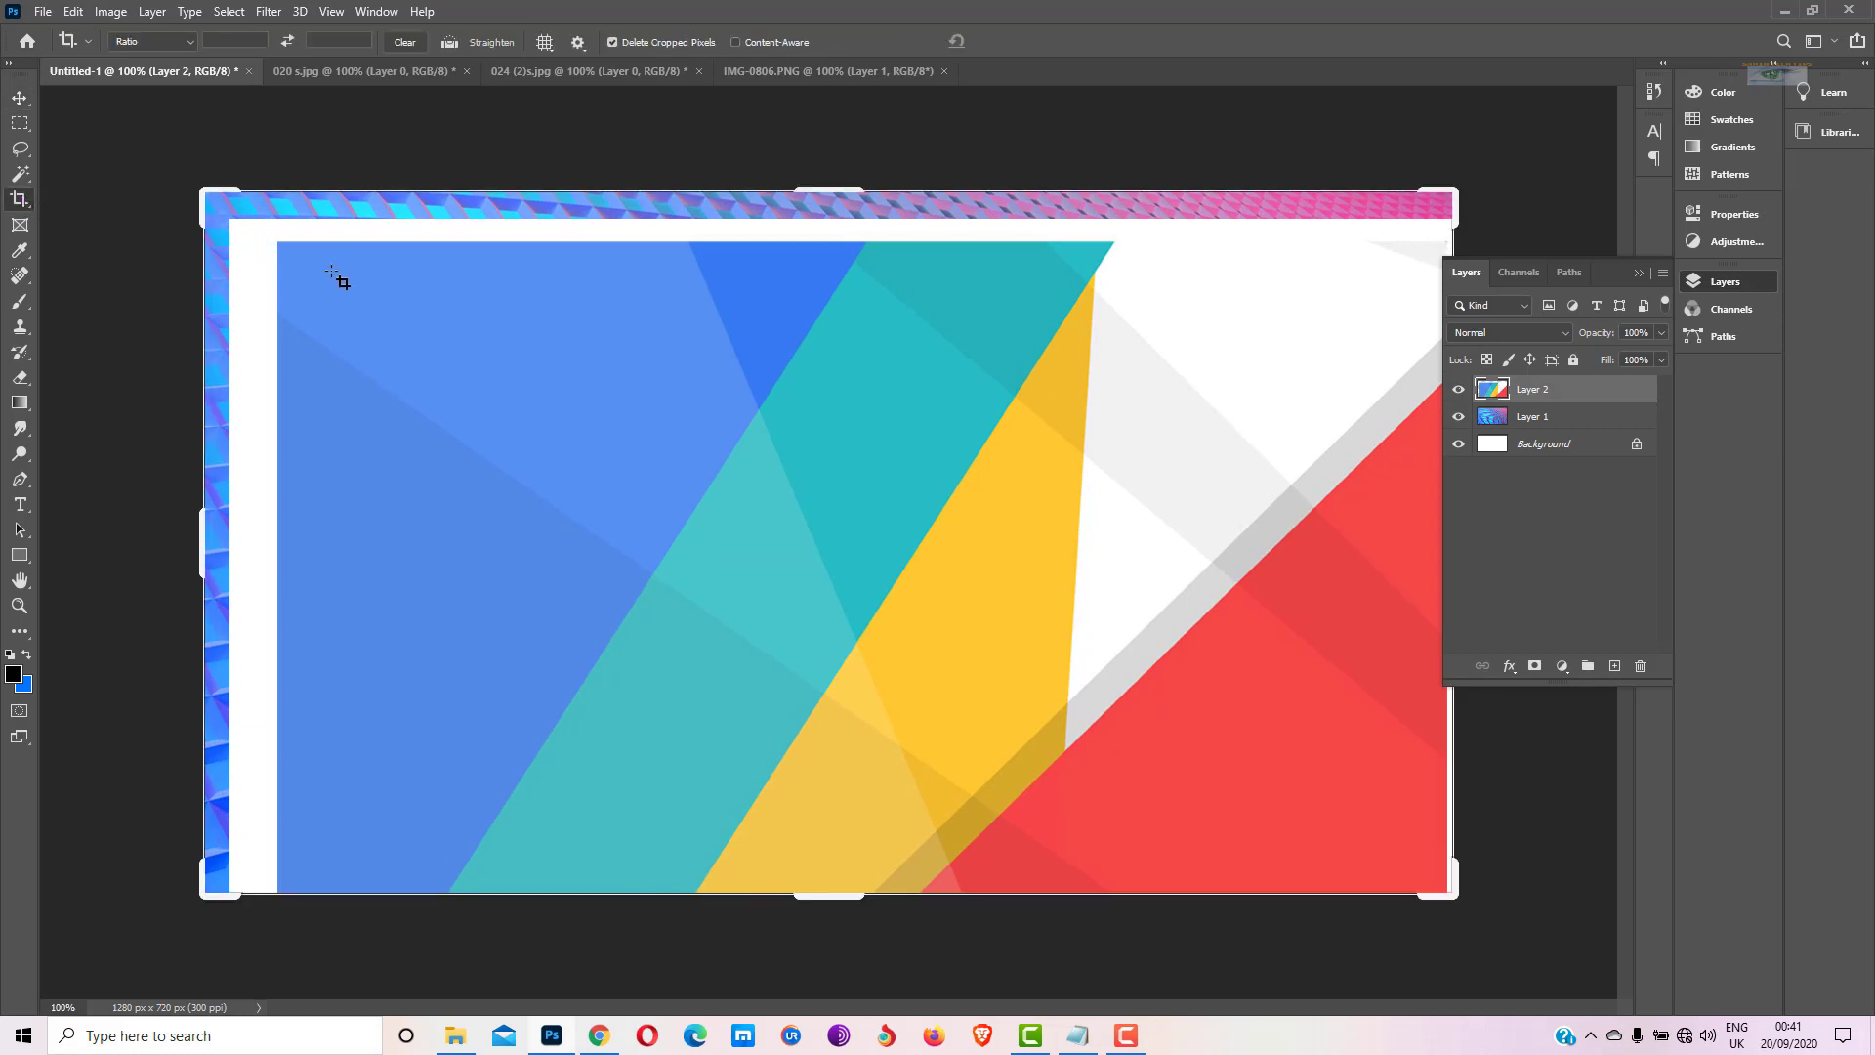
click(410, 308)
click(20, 98)
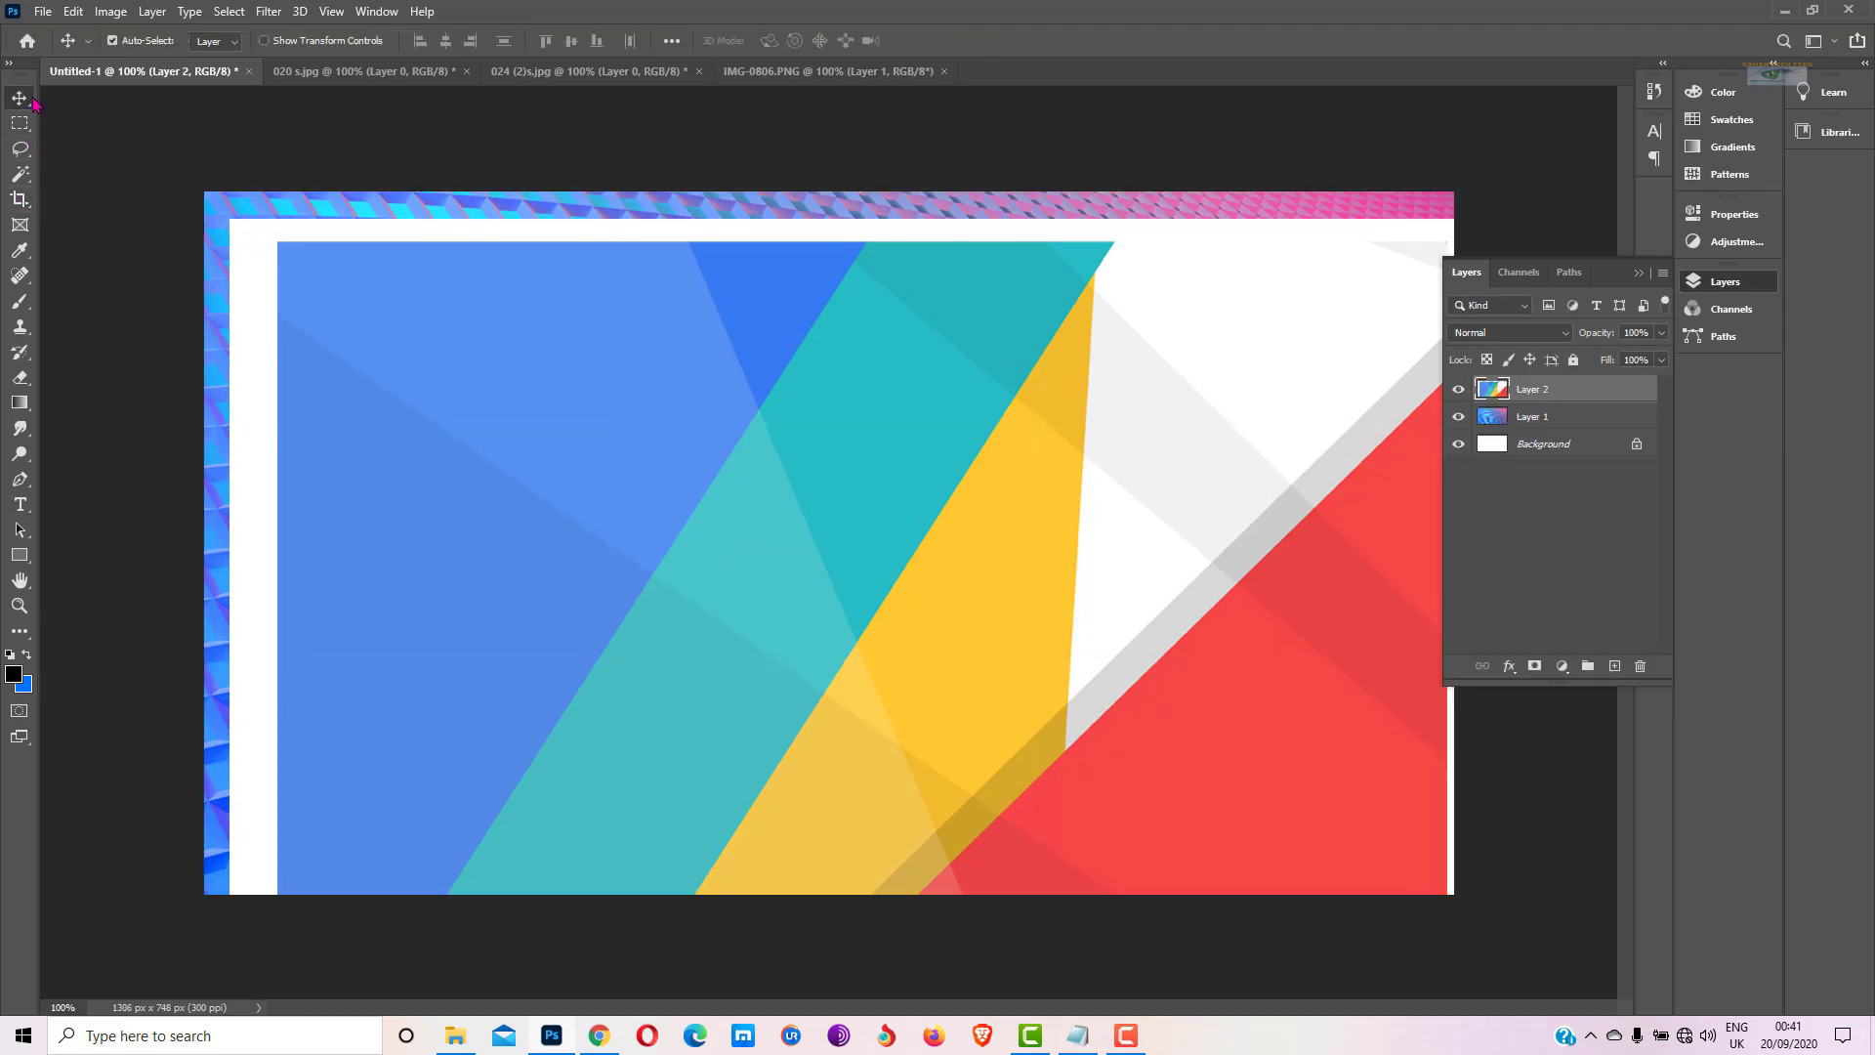
Crop the 024 (2)s image on all sides to trim its white border down to the coloured artwork
click(503, 70)
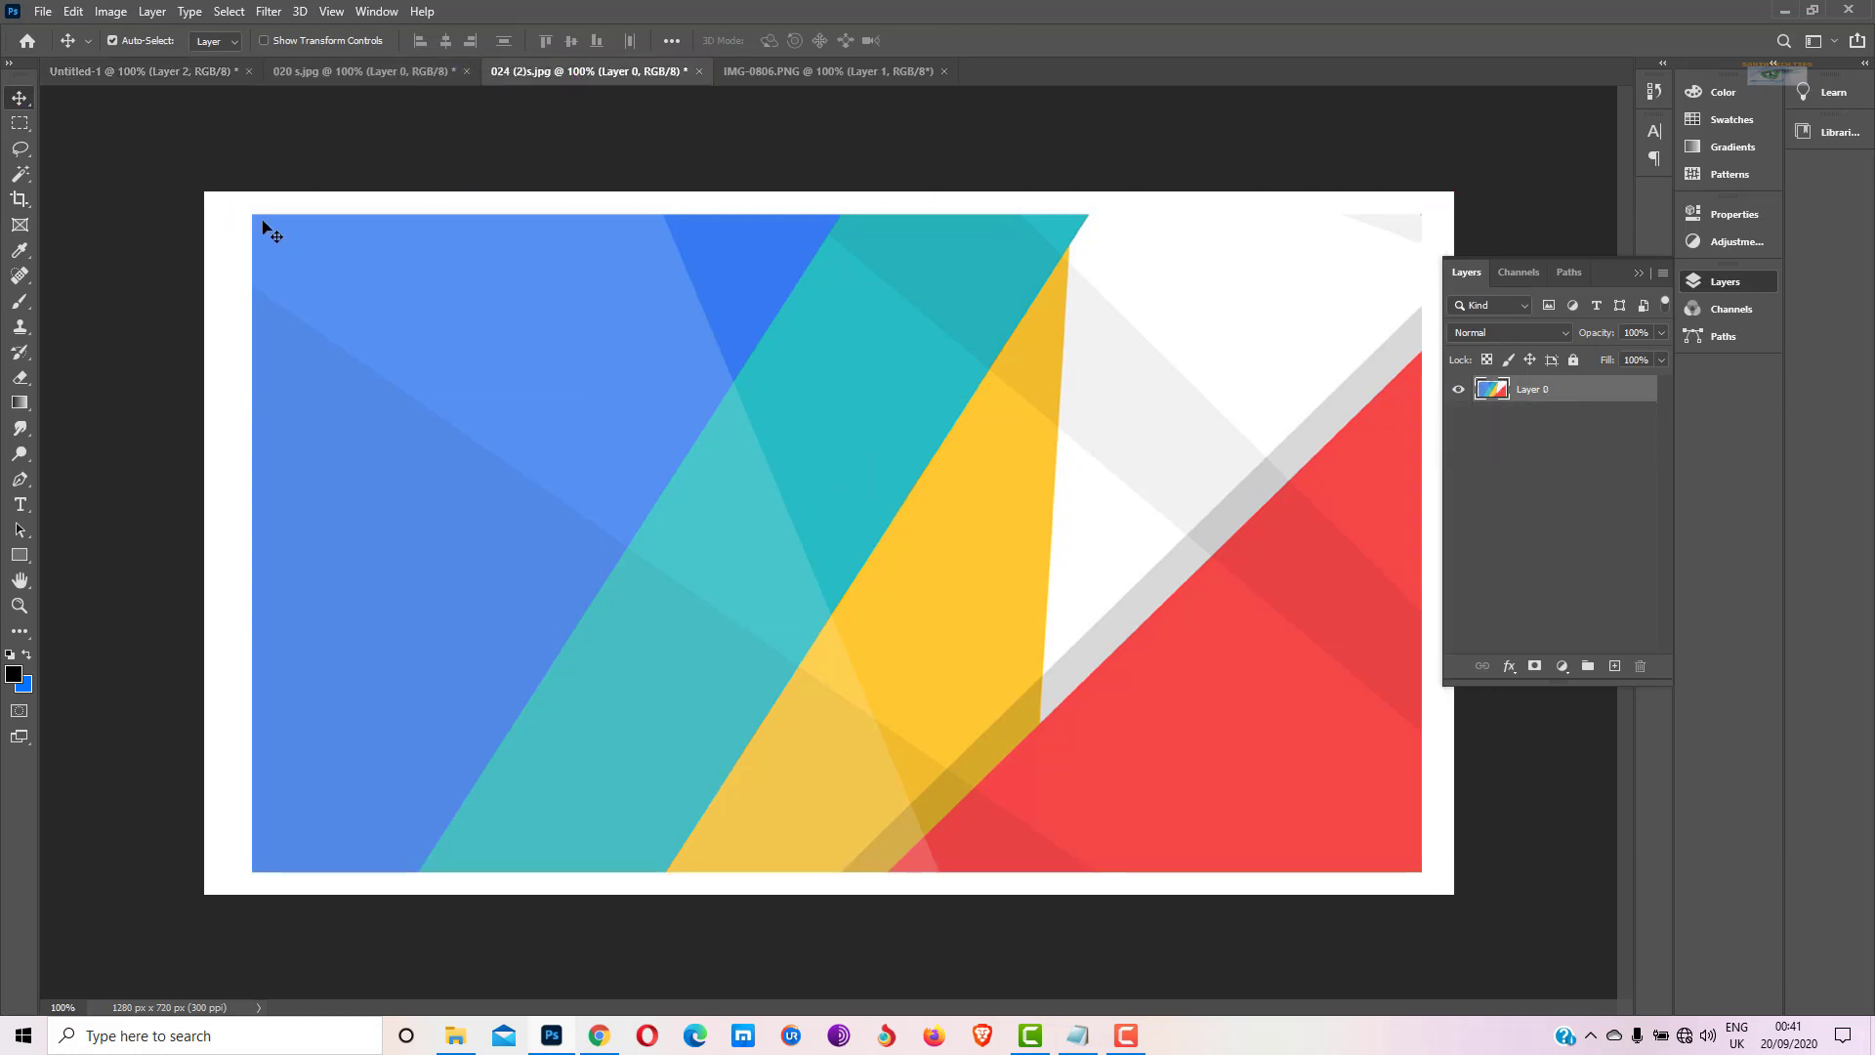
click(20, 198)
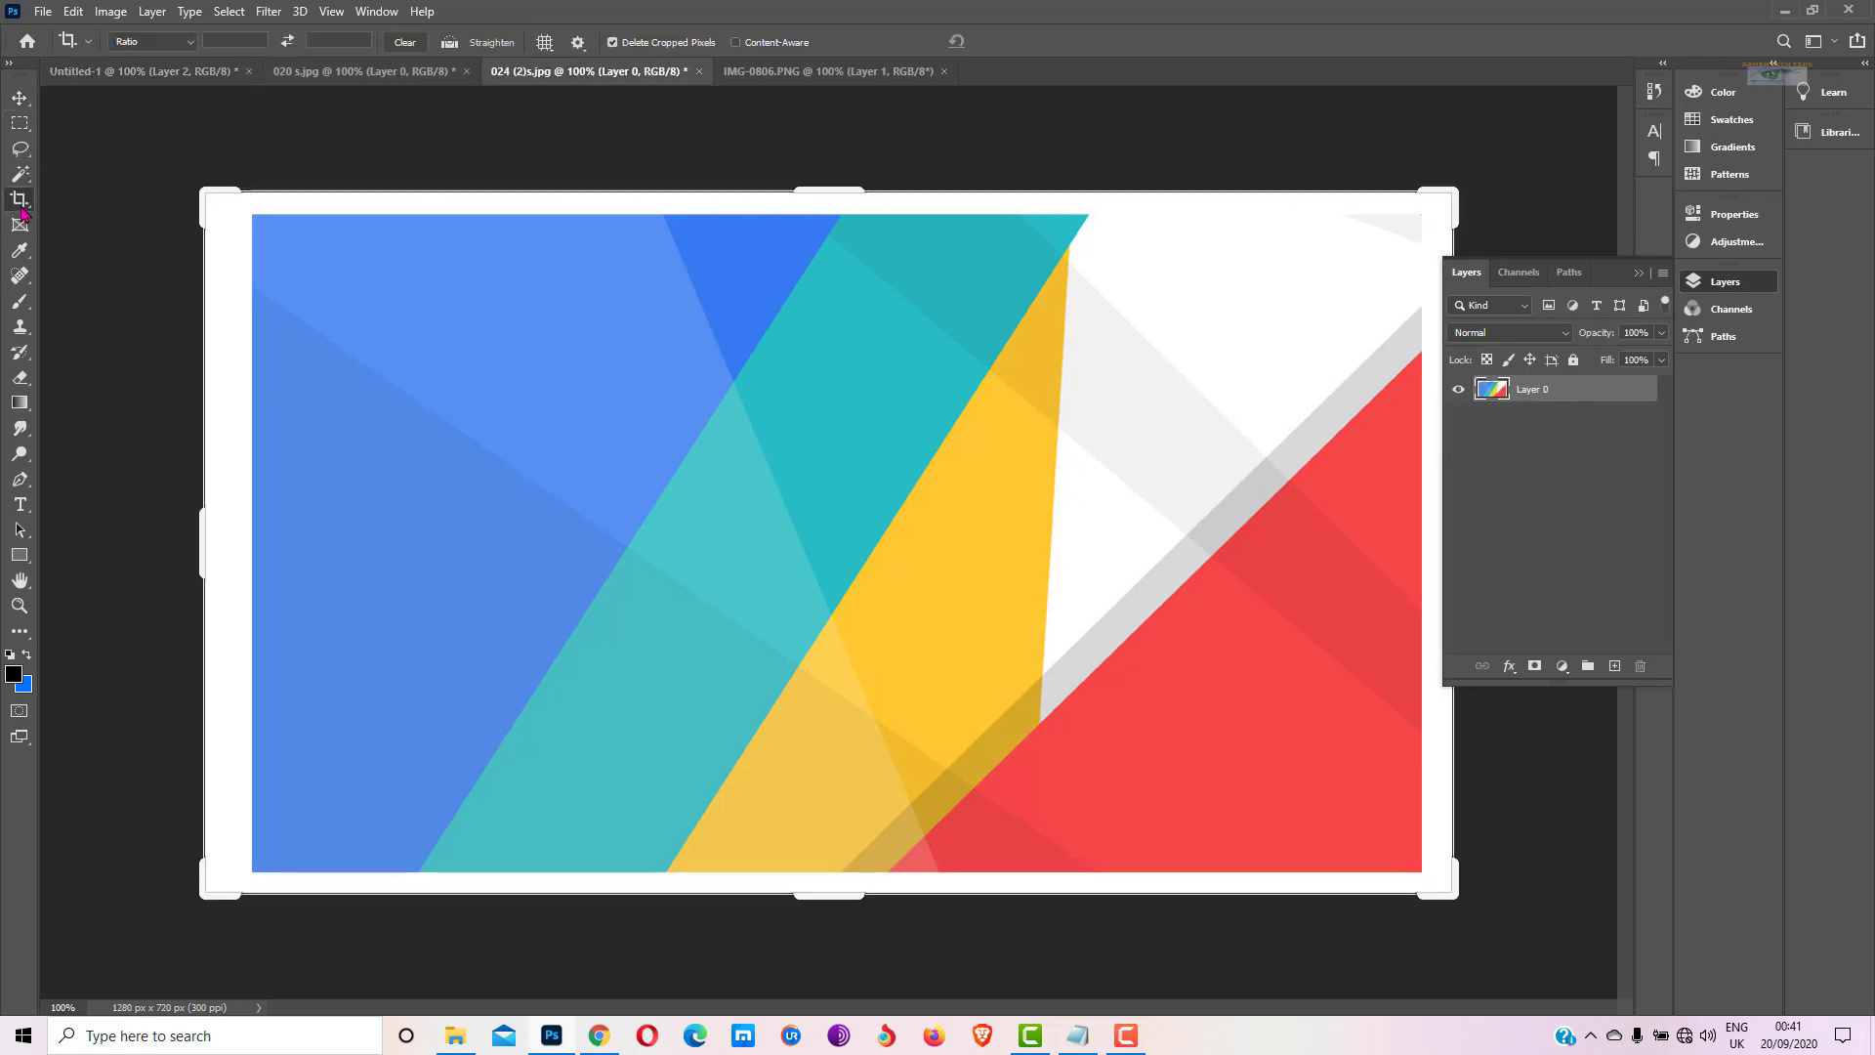
drag(205, 201, 230, 204)
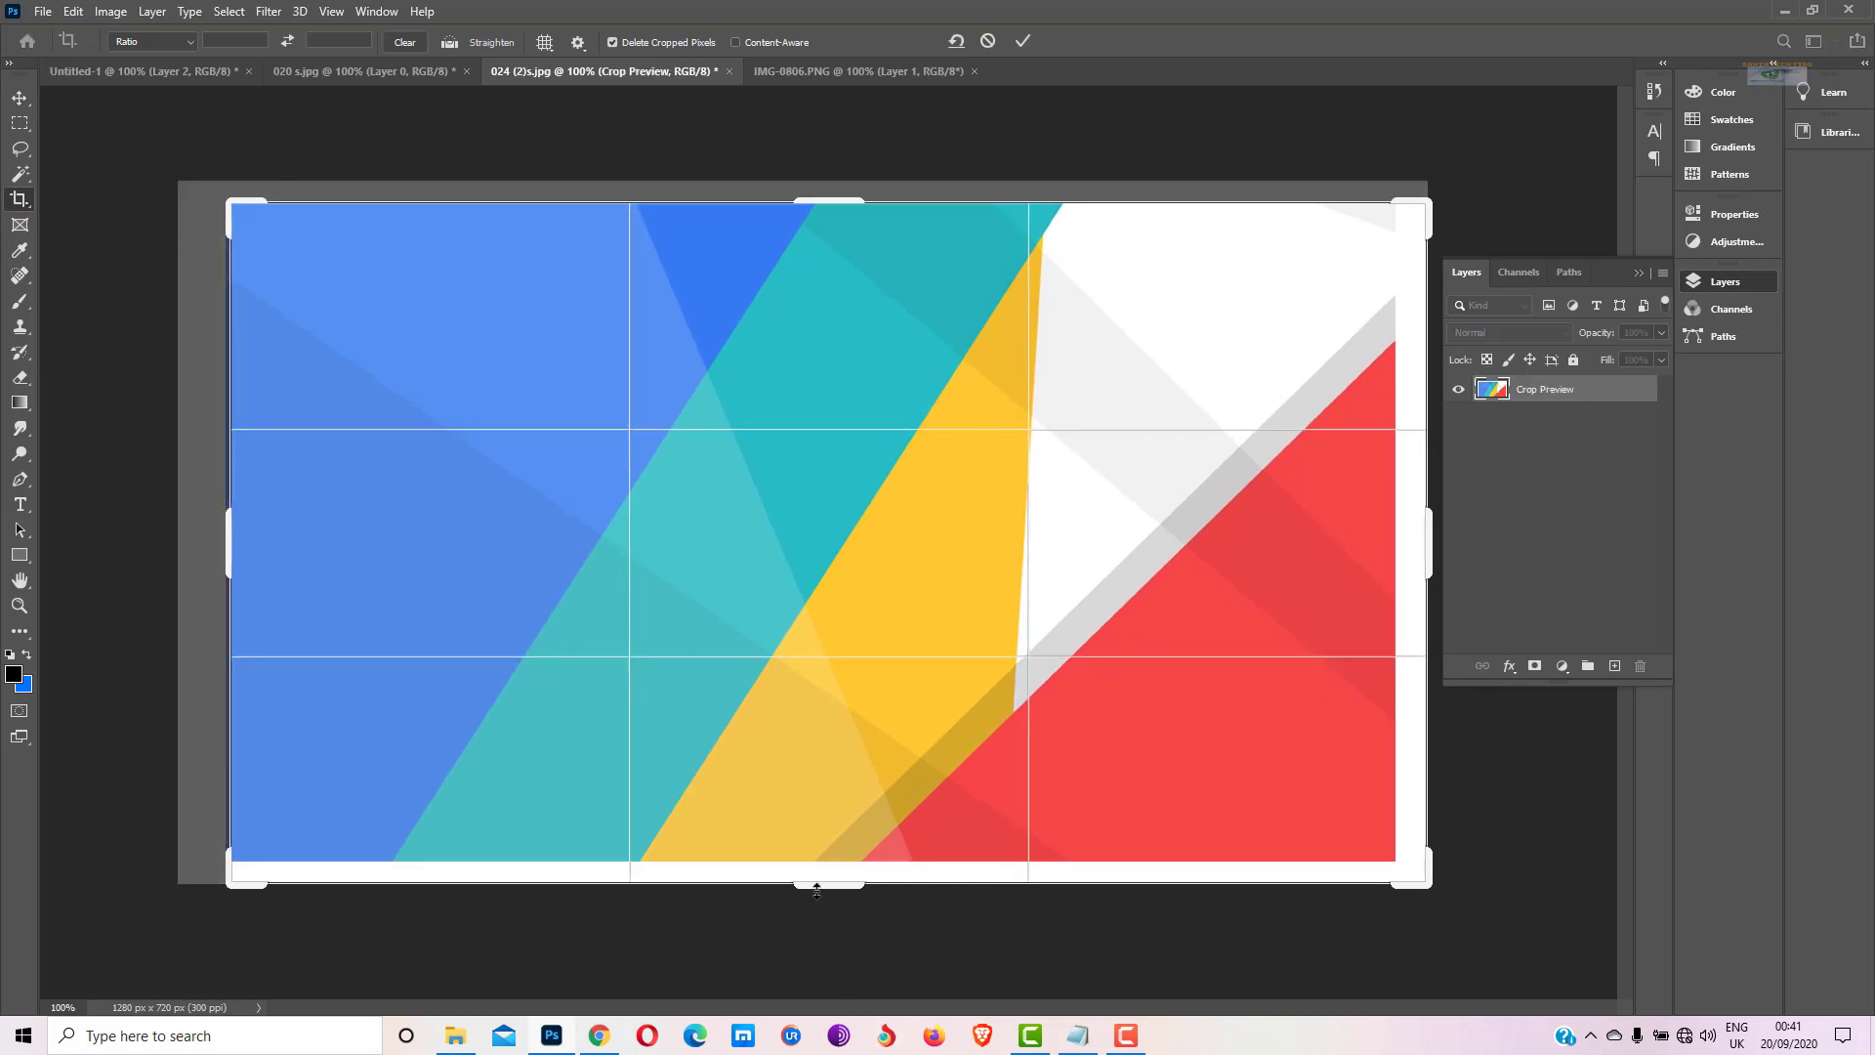
drag(817, 888, 815, 876)
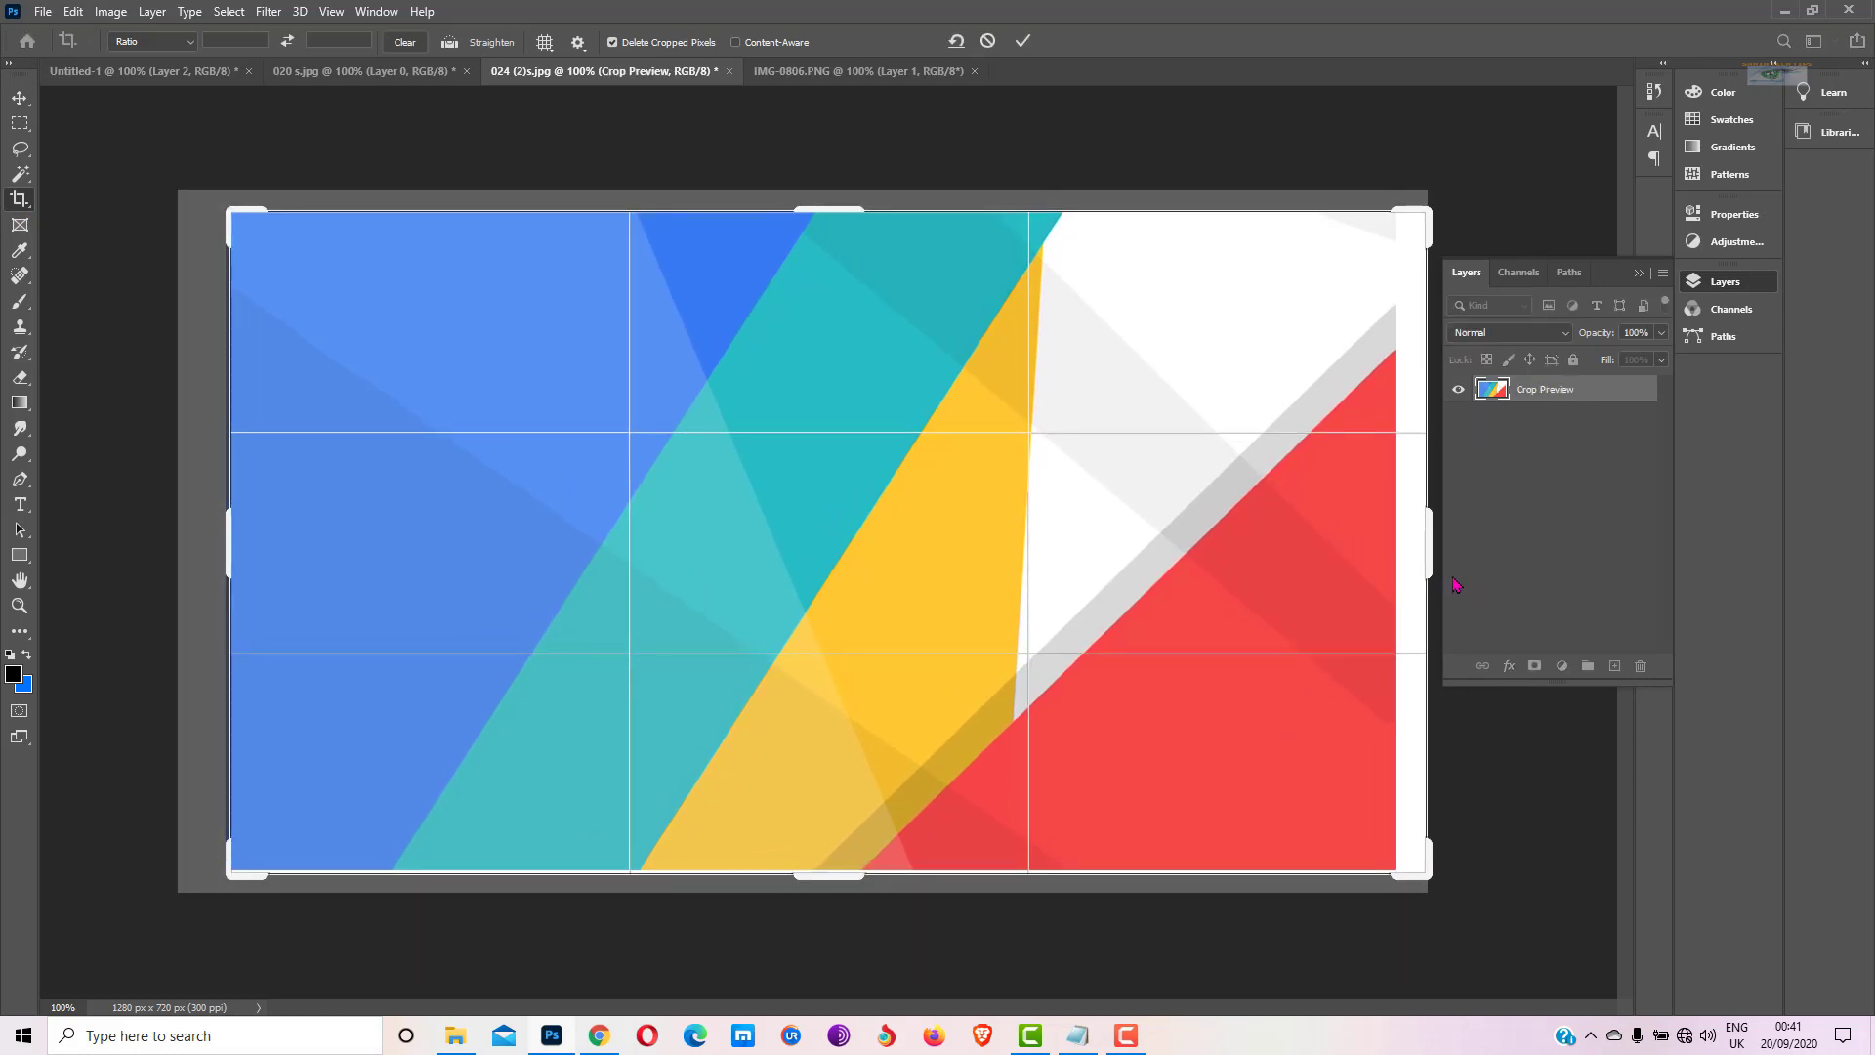
drag(1427, 547, 1407, 553)
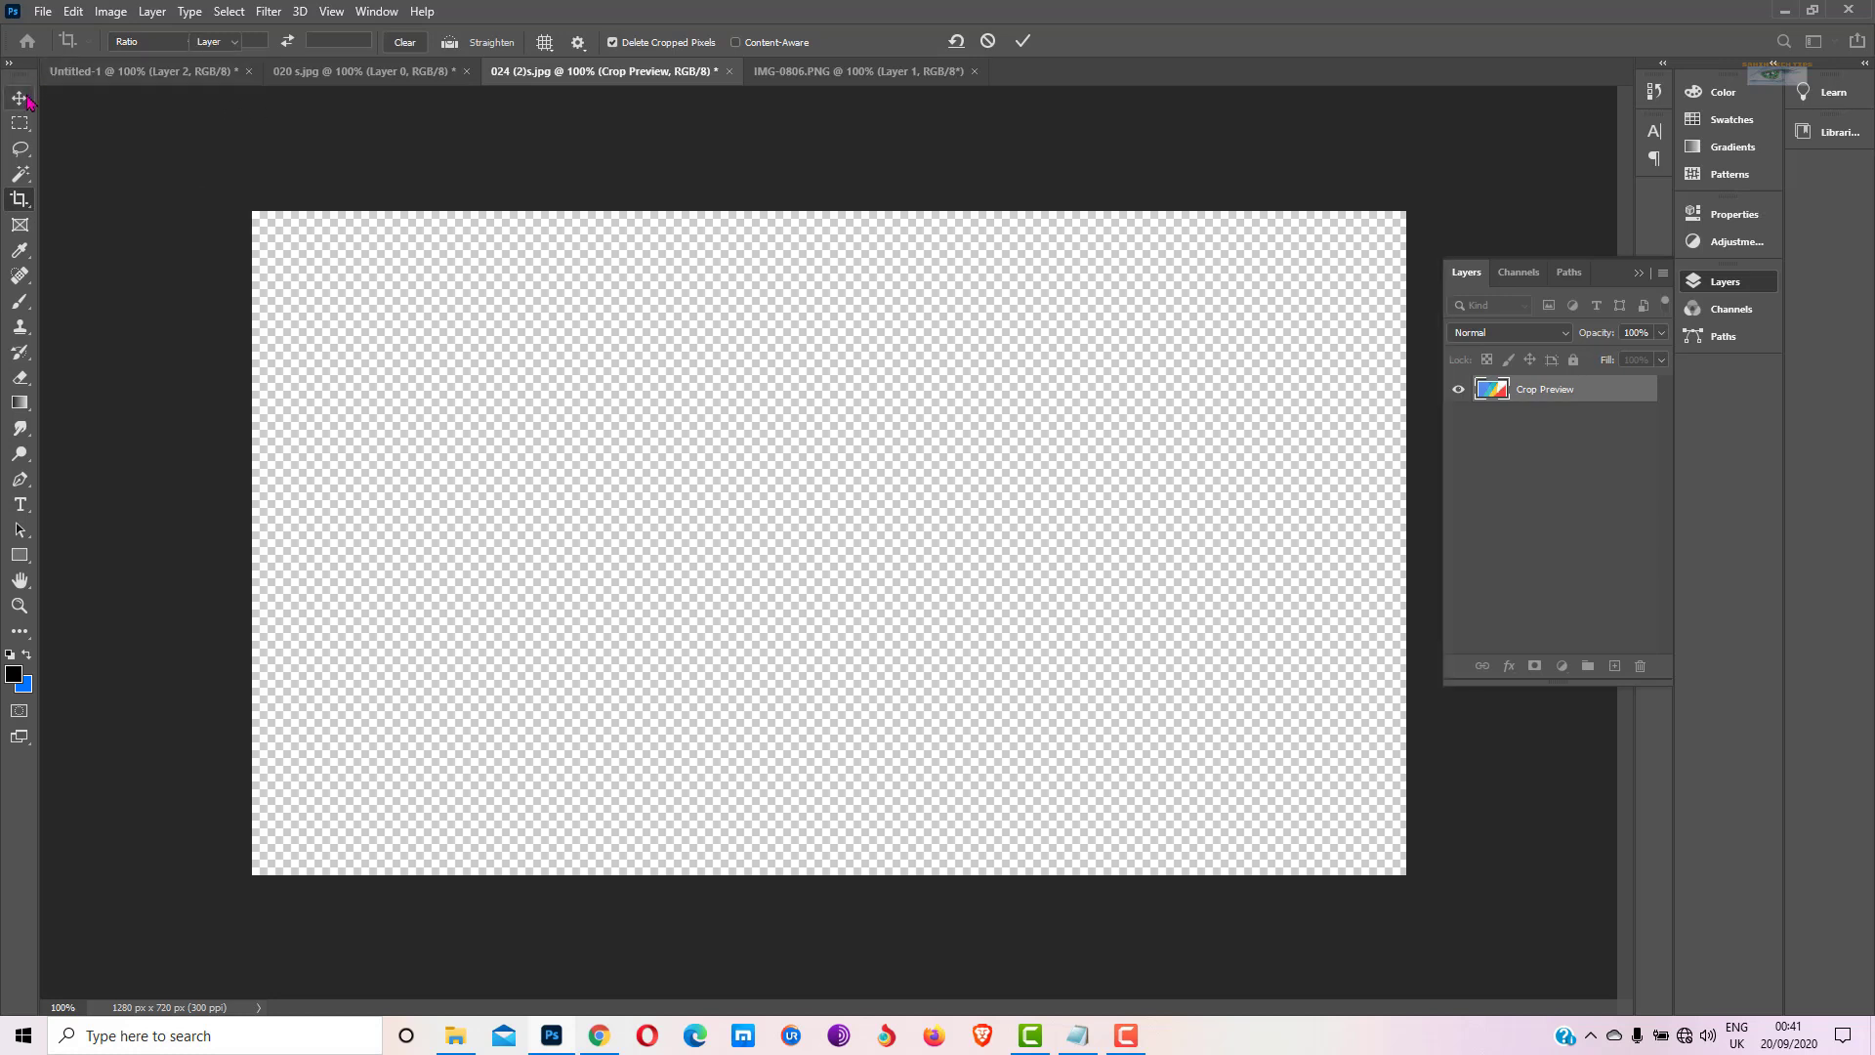
click(19, 97)
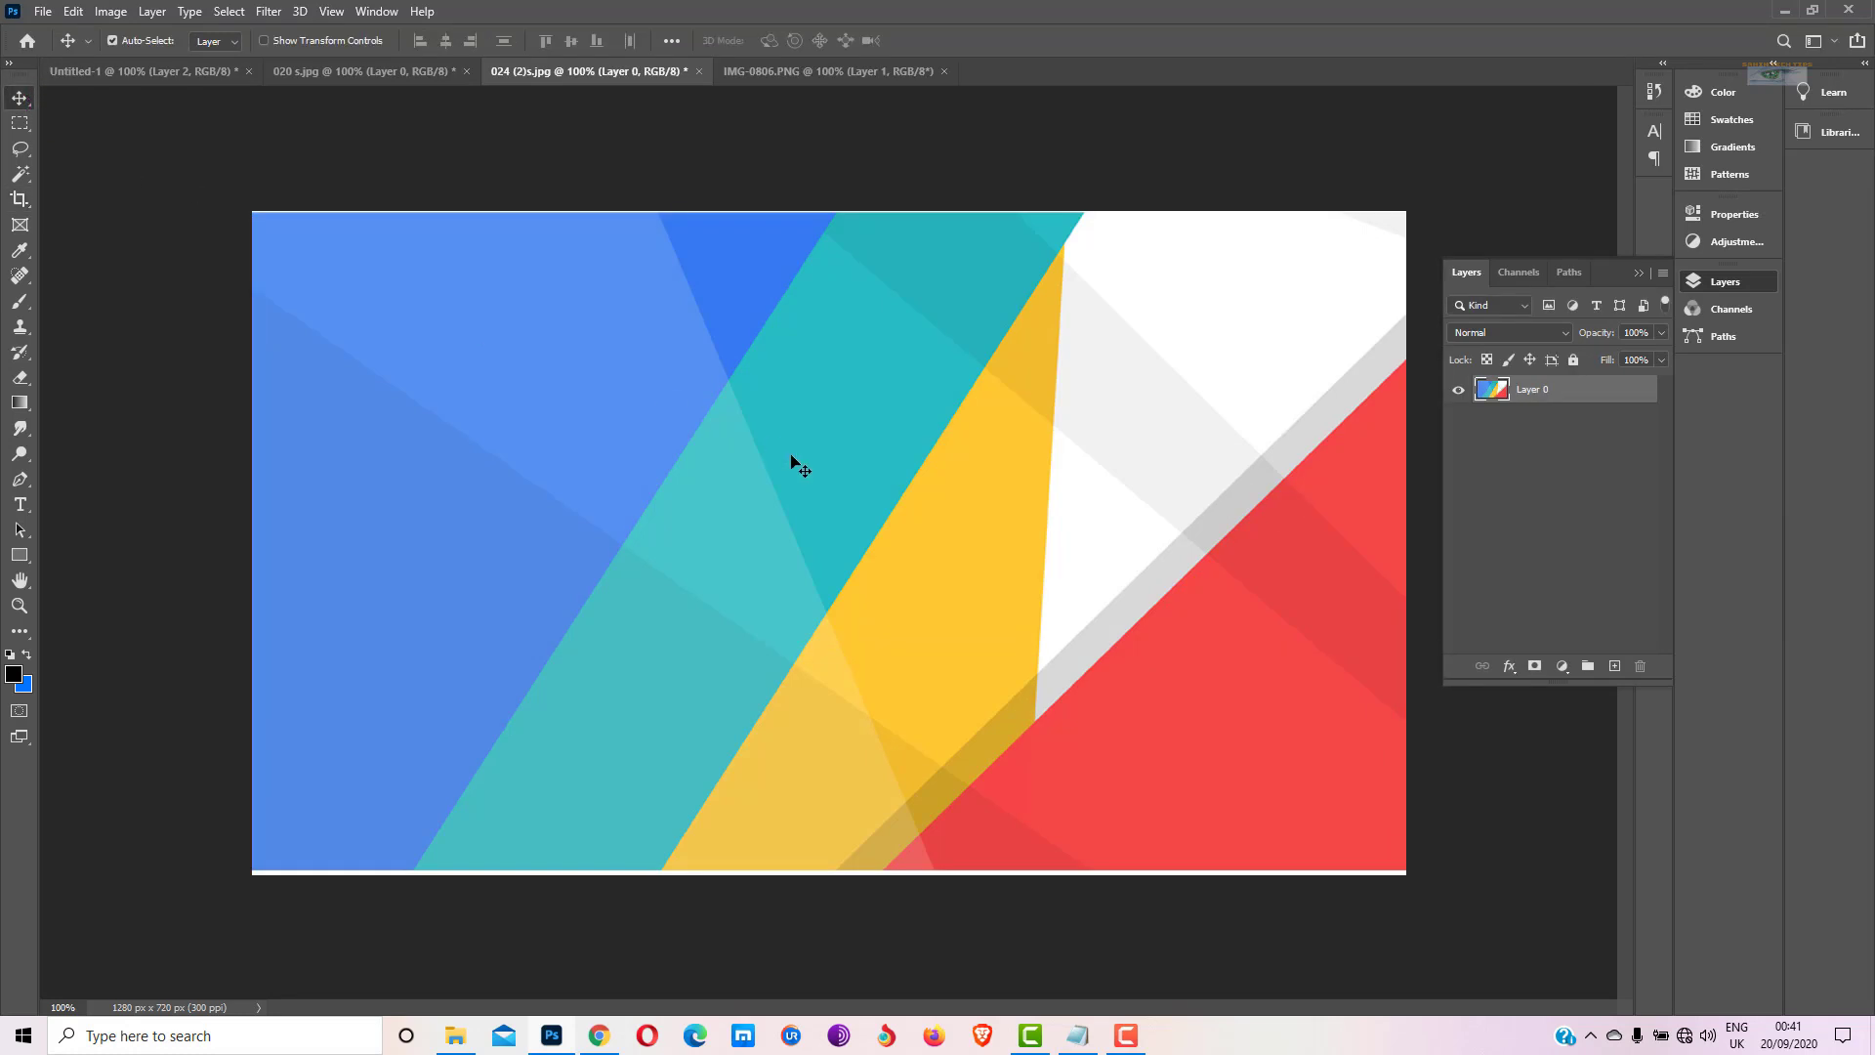
Copy the cropped 024 (2)s artwork into Untitled-1 and hide Layer 1 and Layer 2 beneath it
drag(893, 495, 832, 605)
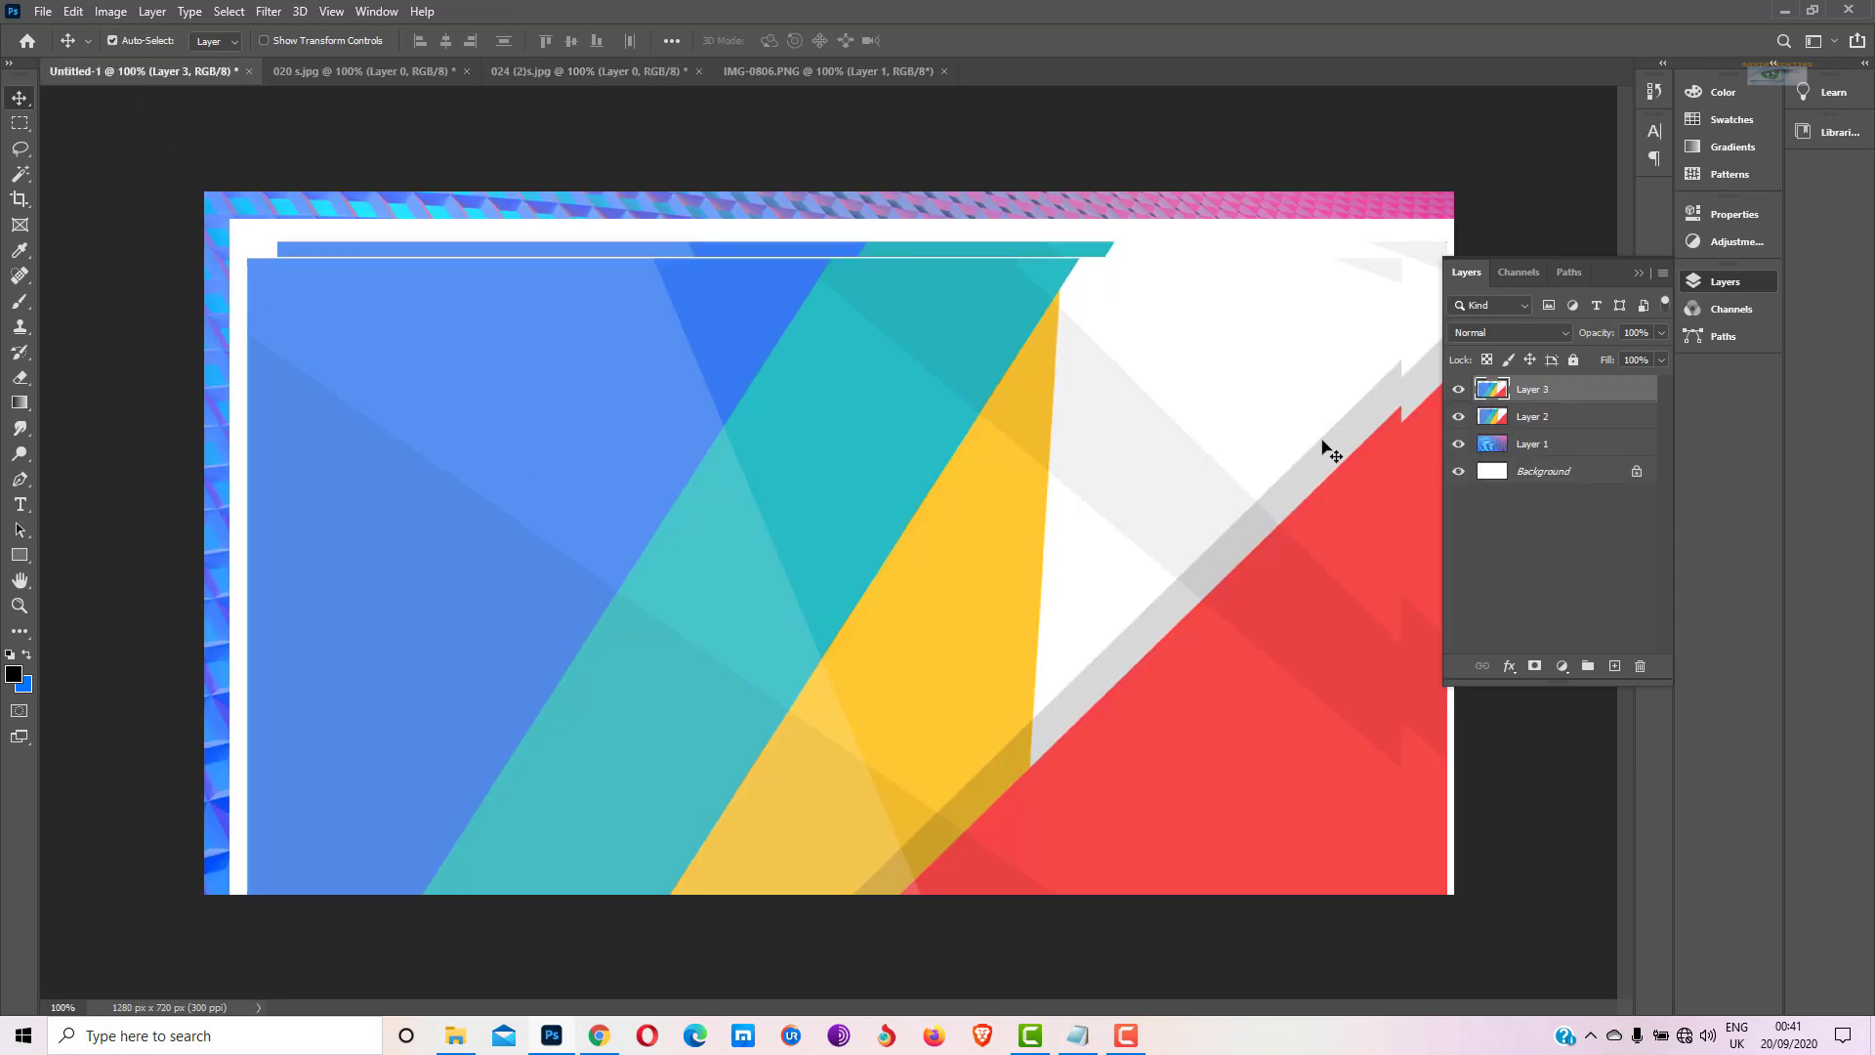
click(1532, 420)
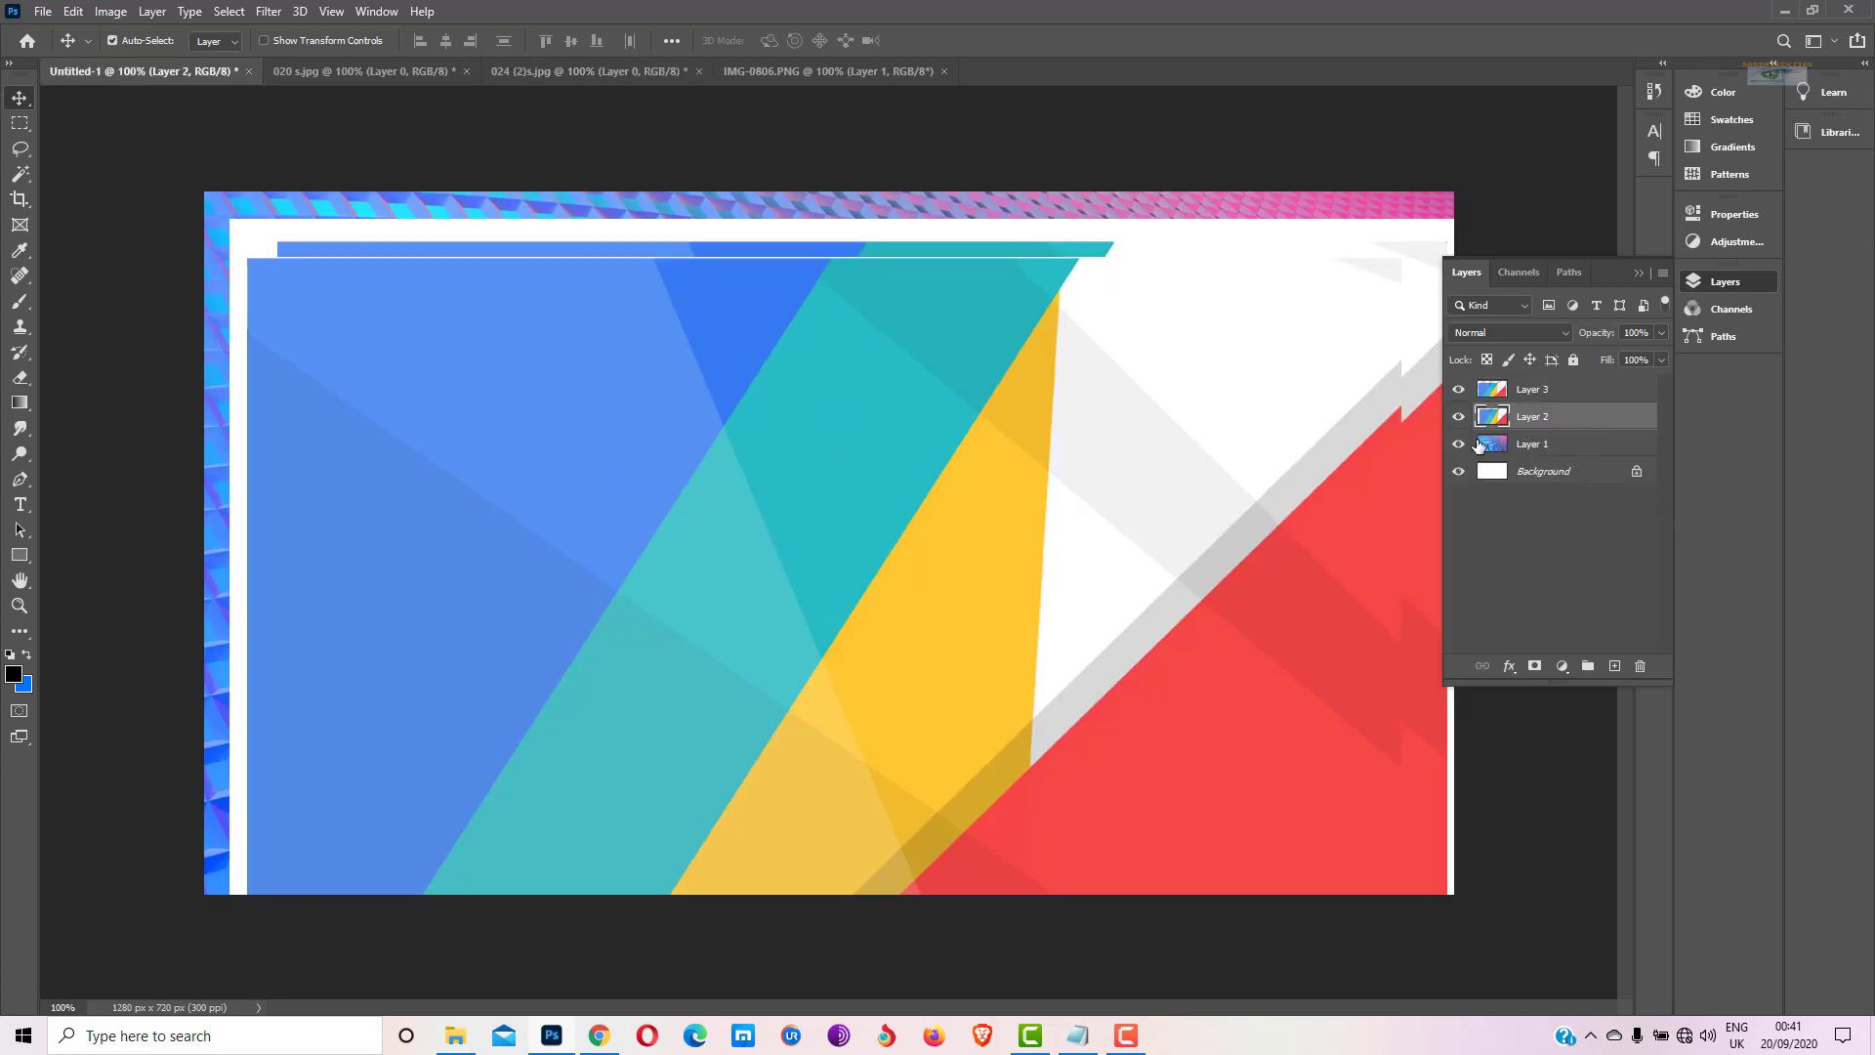
click(1459, 417)
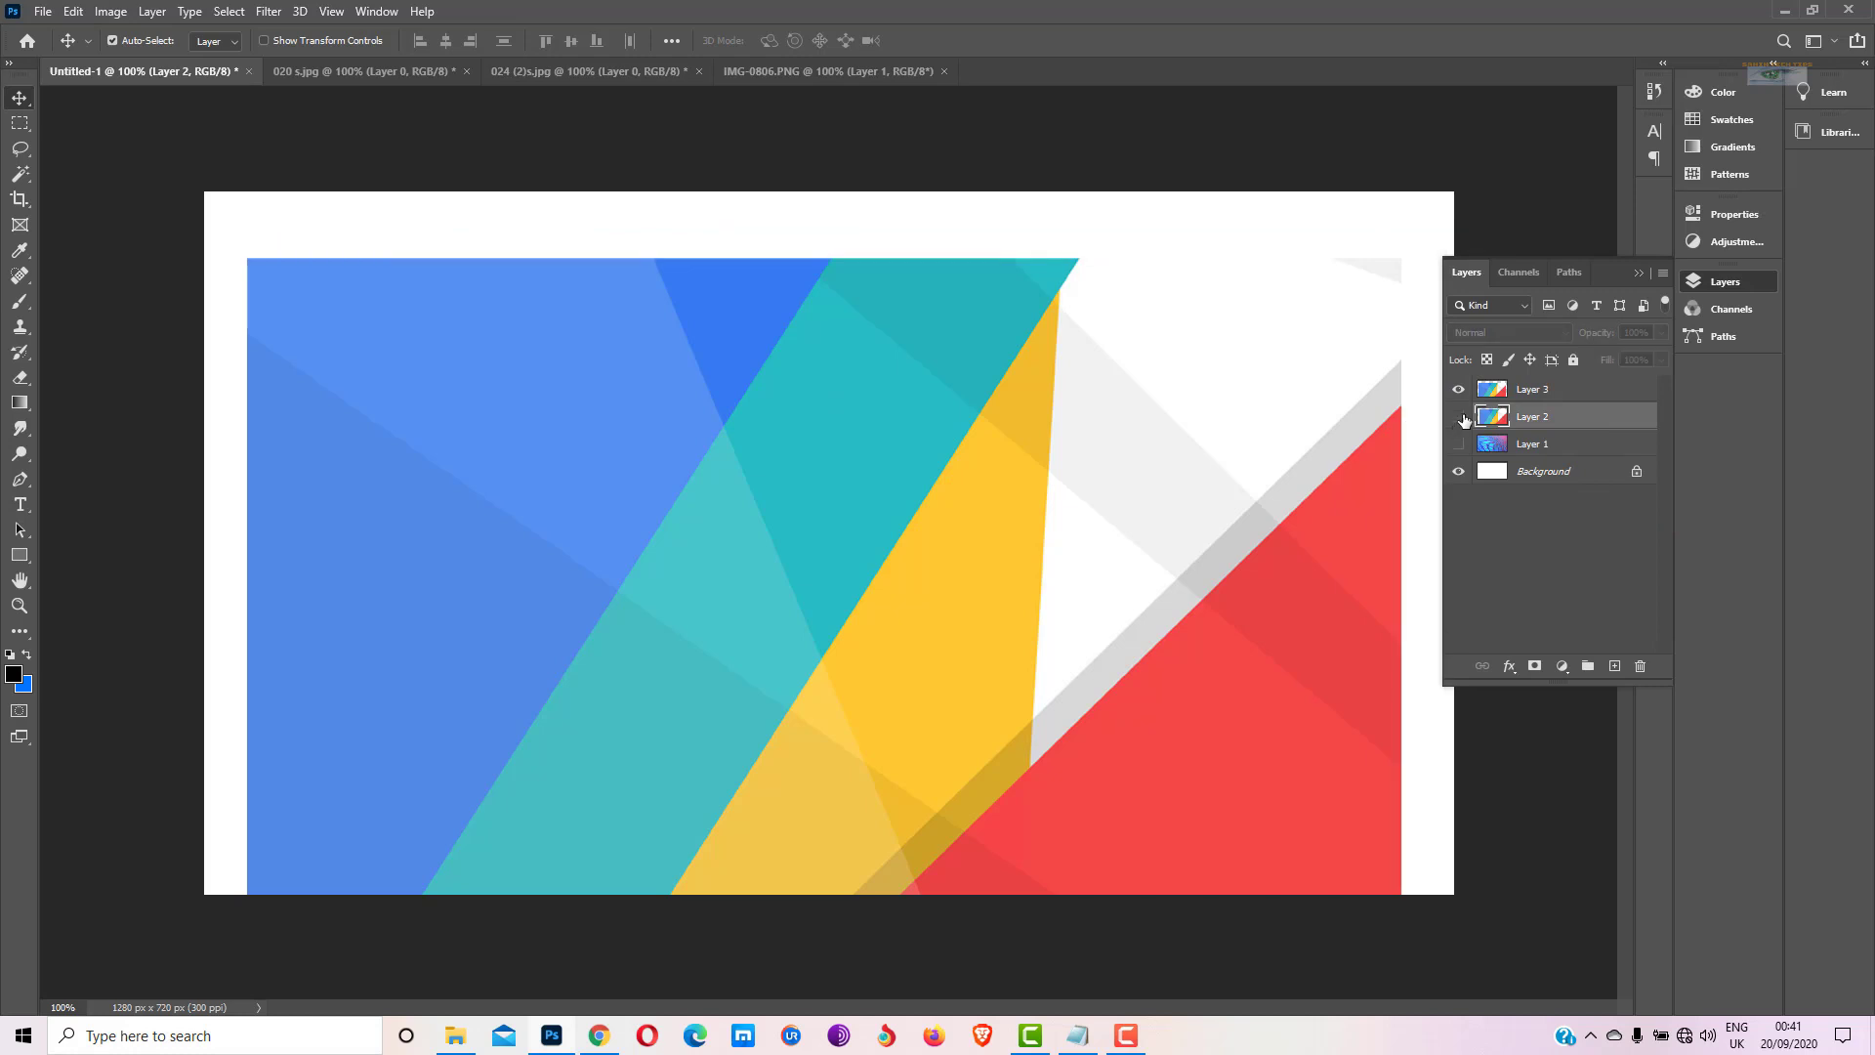
Isolate Layer 2 by hiding the Background and Layer 3, and delete this uncropped copy of the artwork
click(1461, 473)
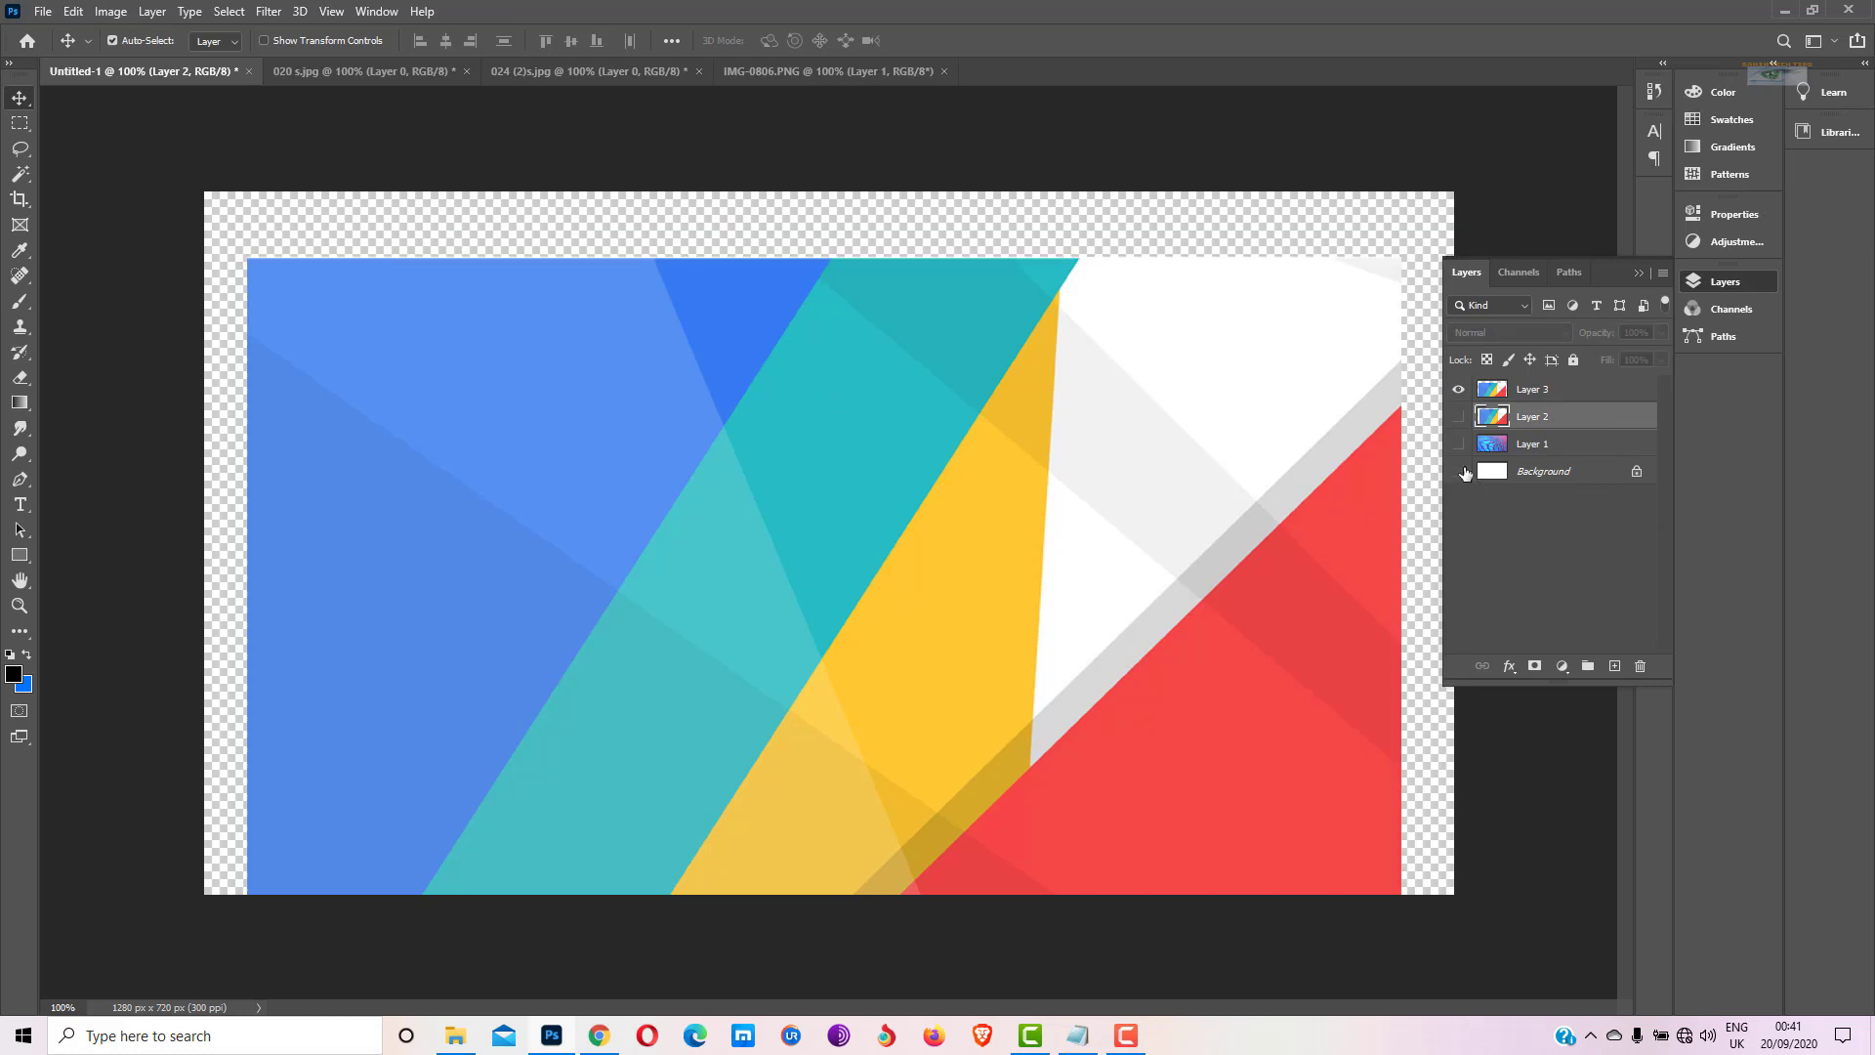
click(1460, 420)
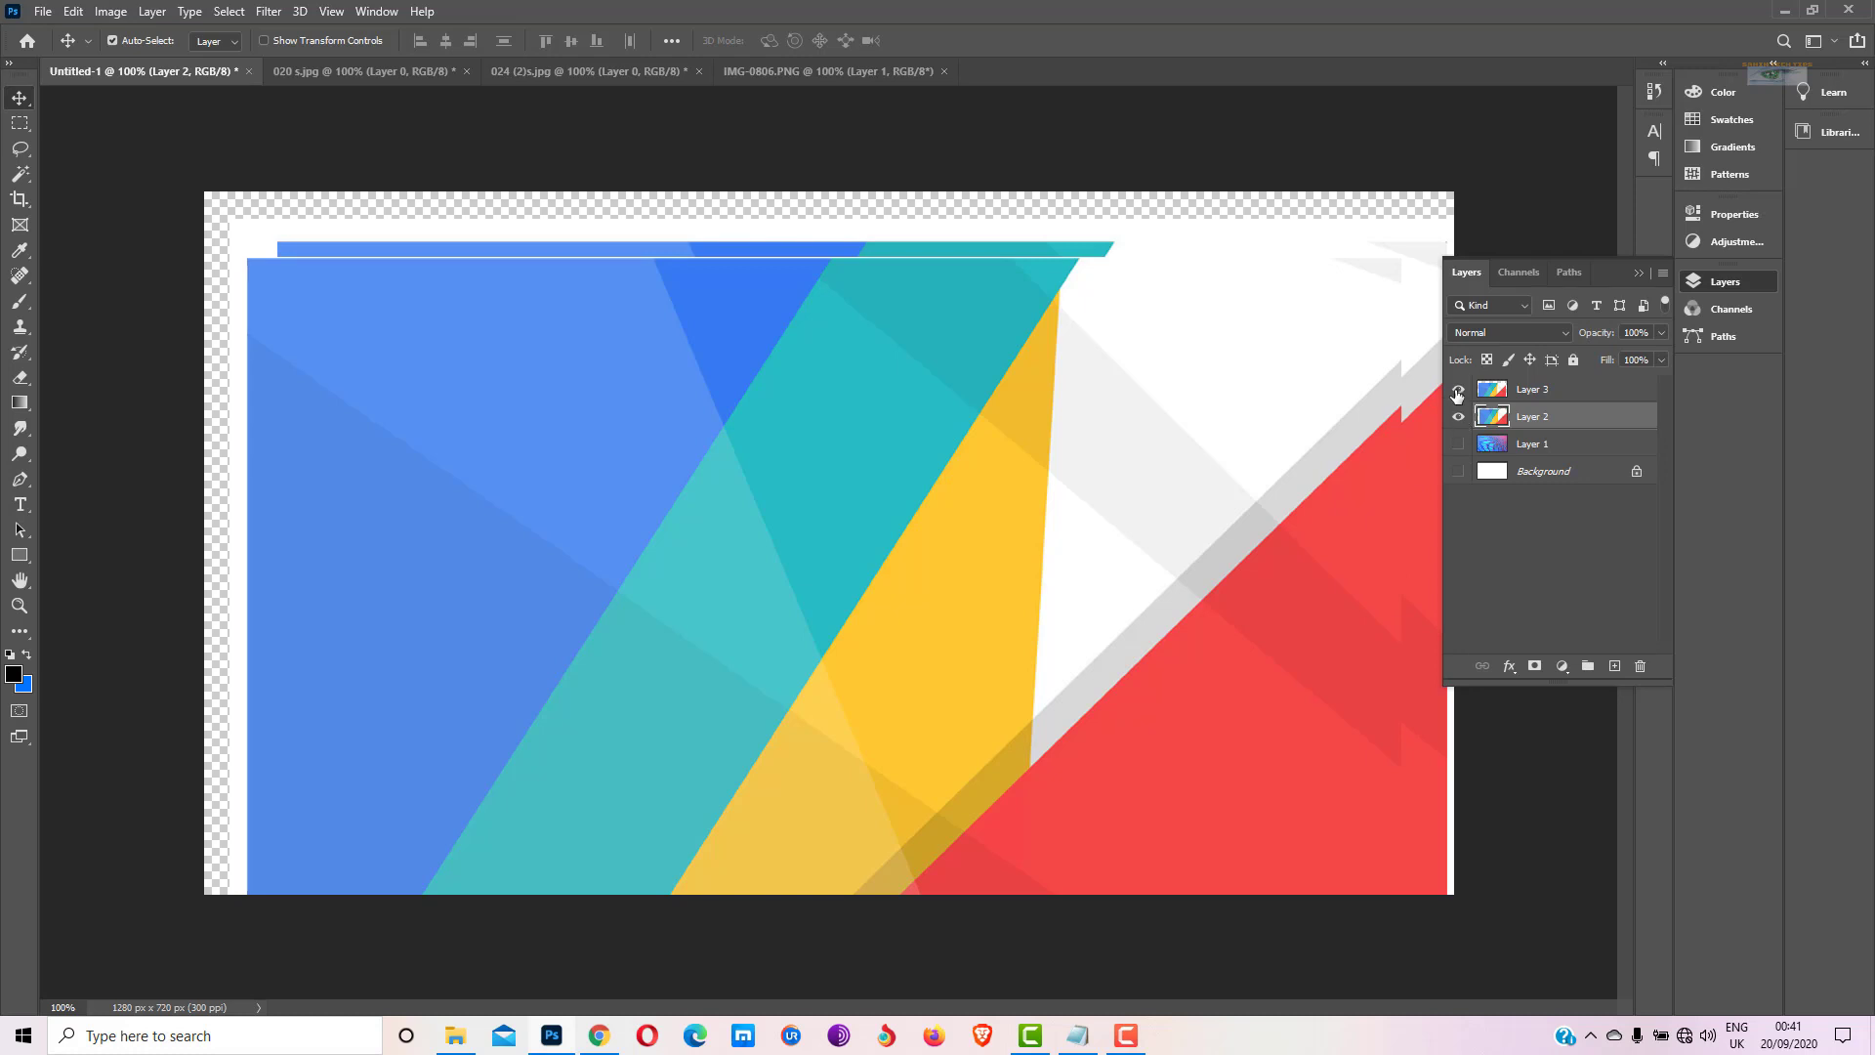
click(1457, 389)
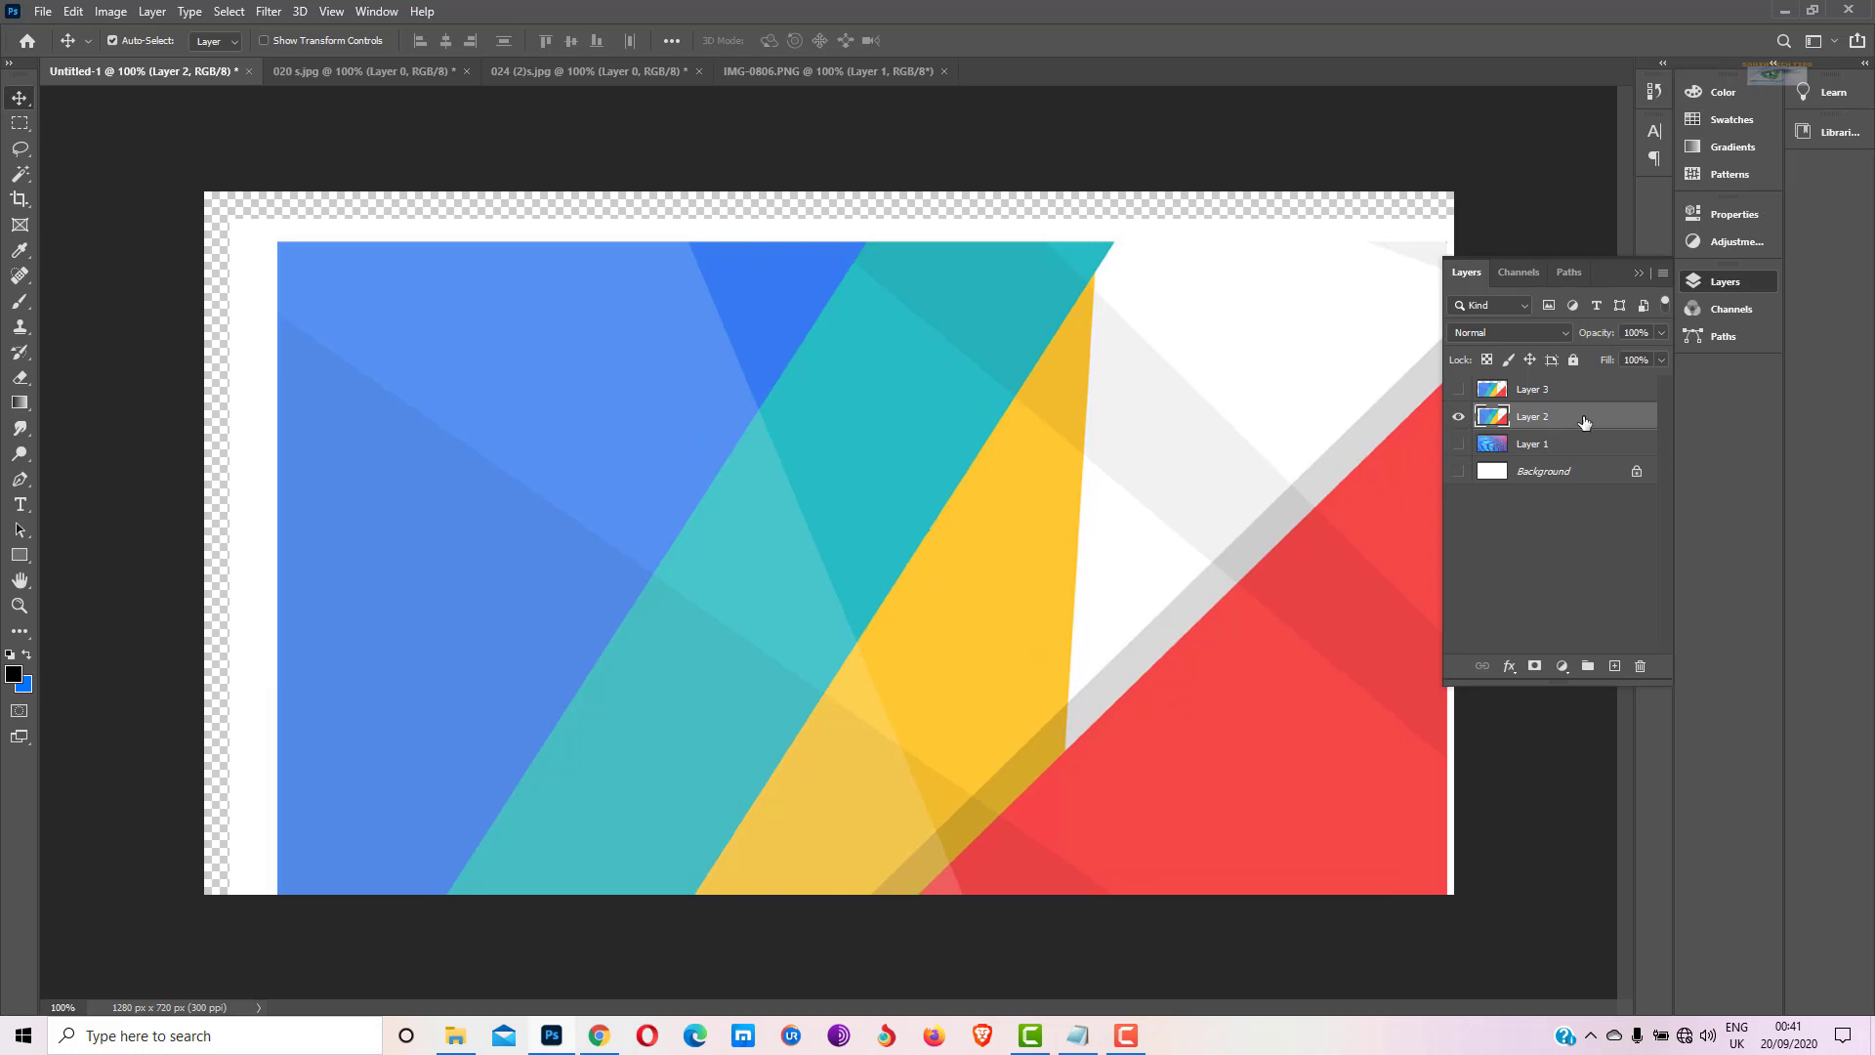
drag(1587, 430, 1640, 665)
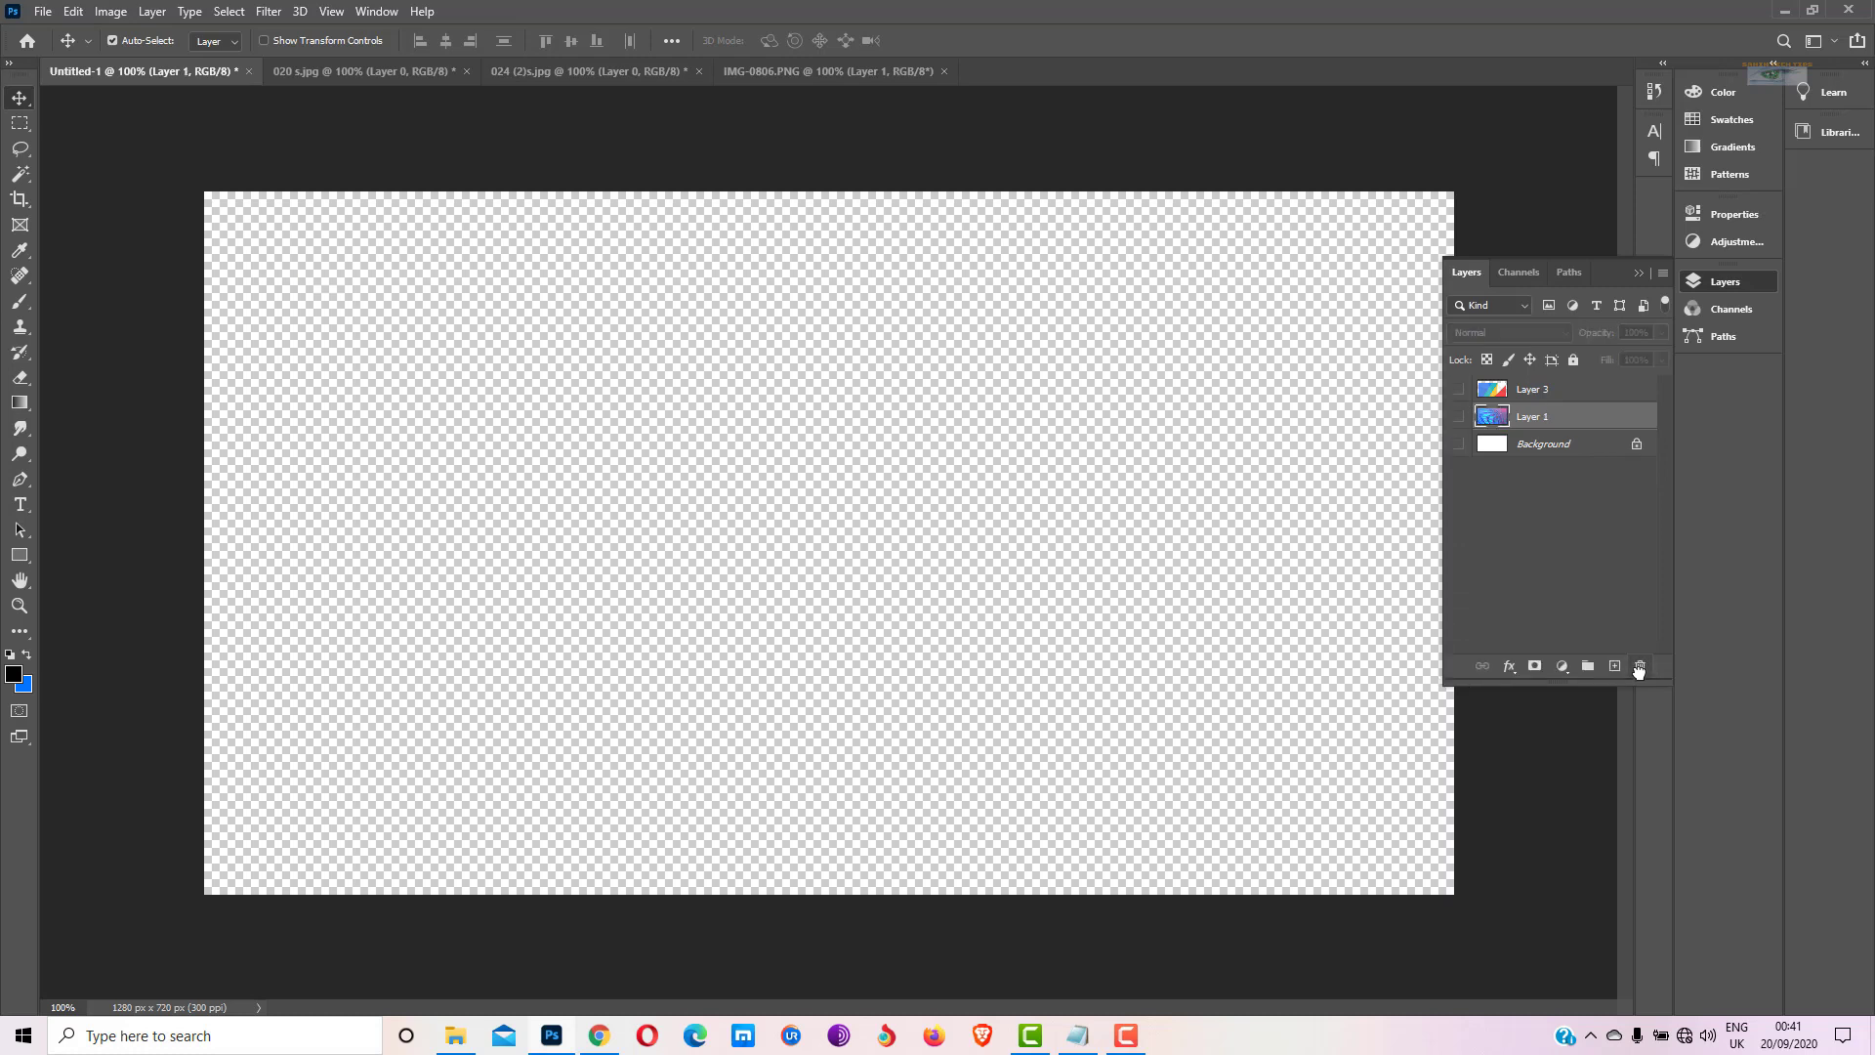
Show Layer 3, Layer 1 and the Background again, and shift the Layer 3 artwork slightly upward over the patterned image
click(1458, 390)
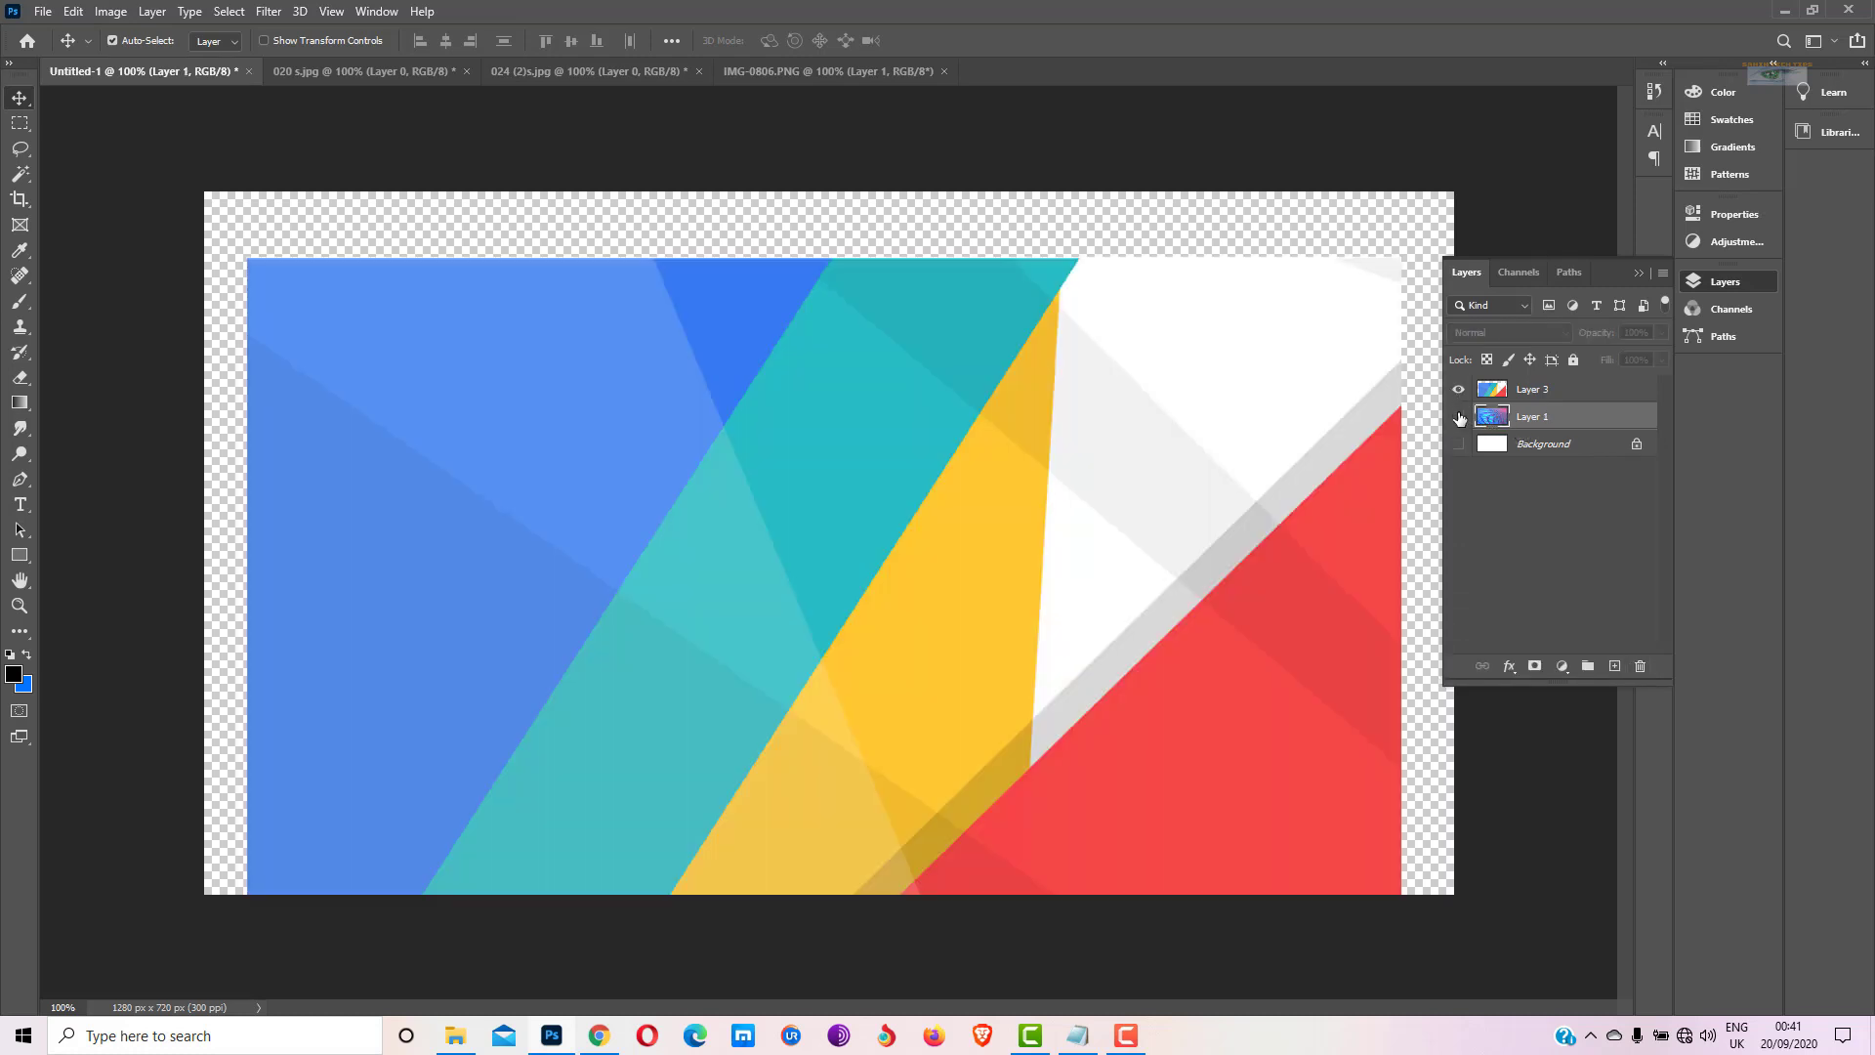
click(1457, 416)
click(1459, 446)
drag(807, 390, 808, 353)
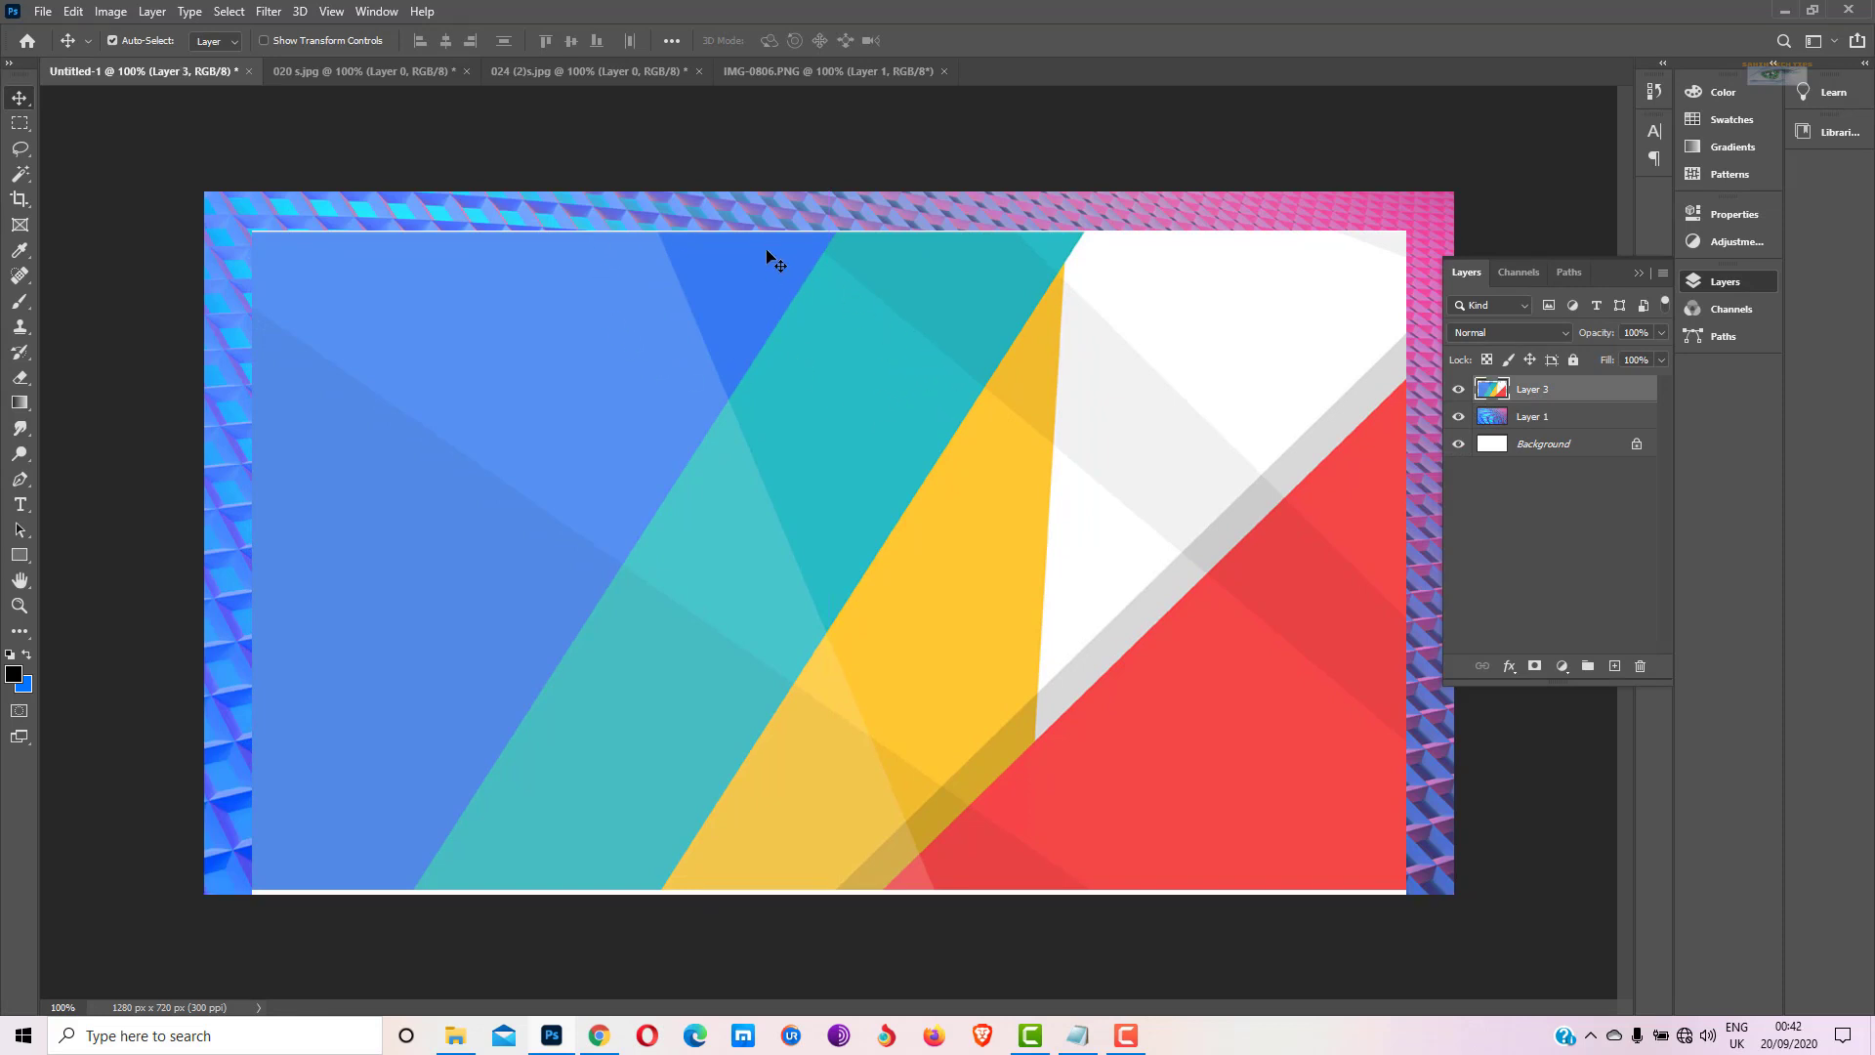
Copy the cut-out portrait from IMG-0806.PNG into Untitled-1 and flip it horizontally
click(830, 74)
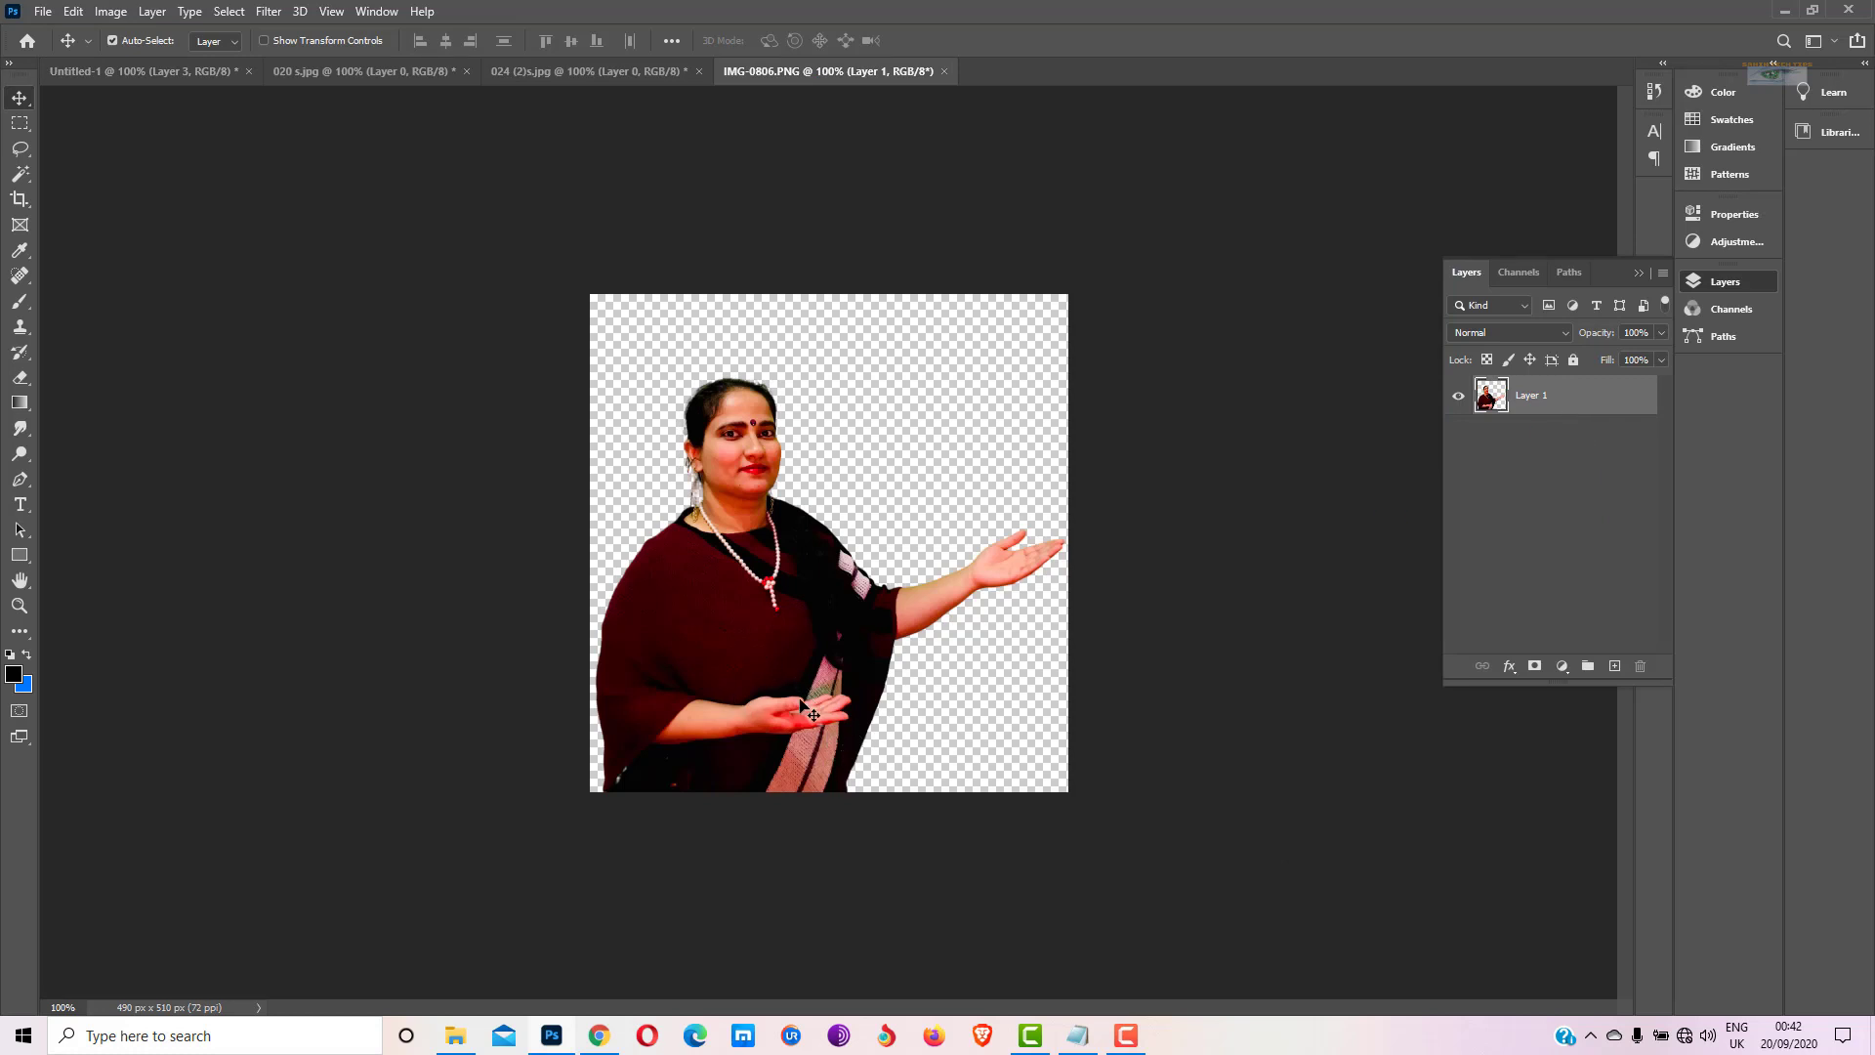
drag(775, 674, 941, 576)
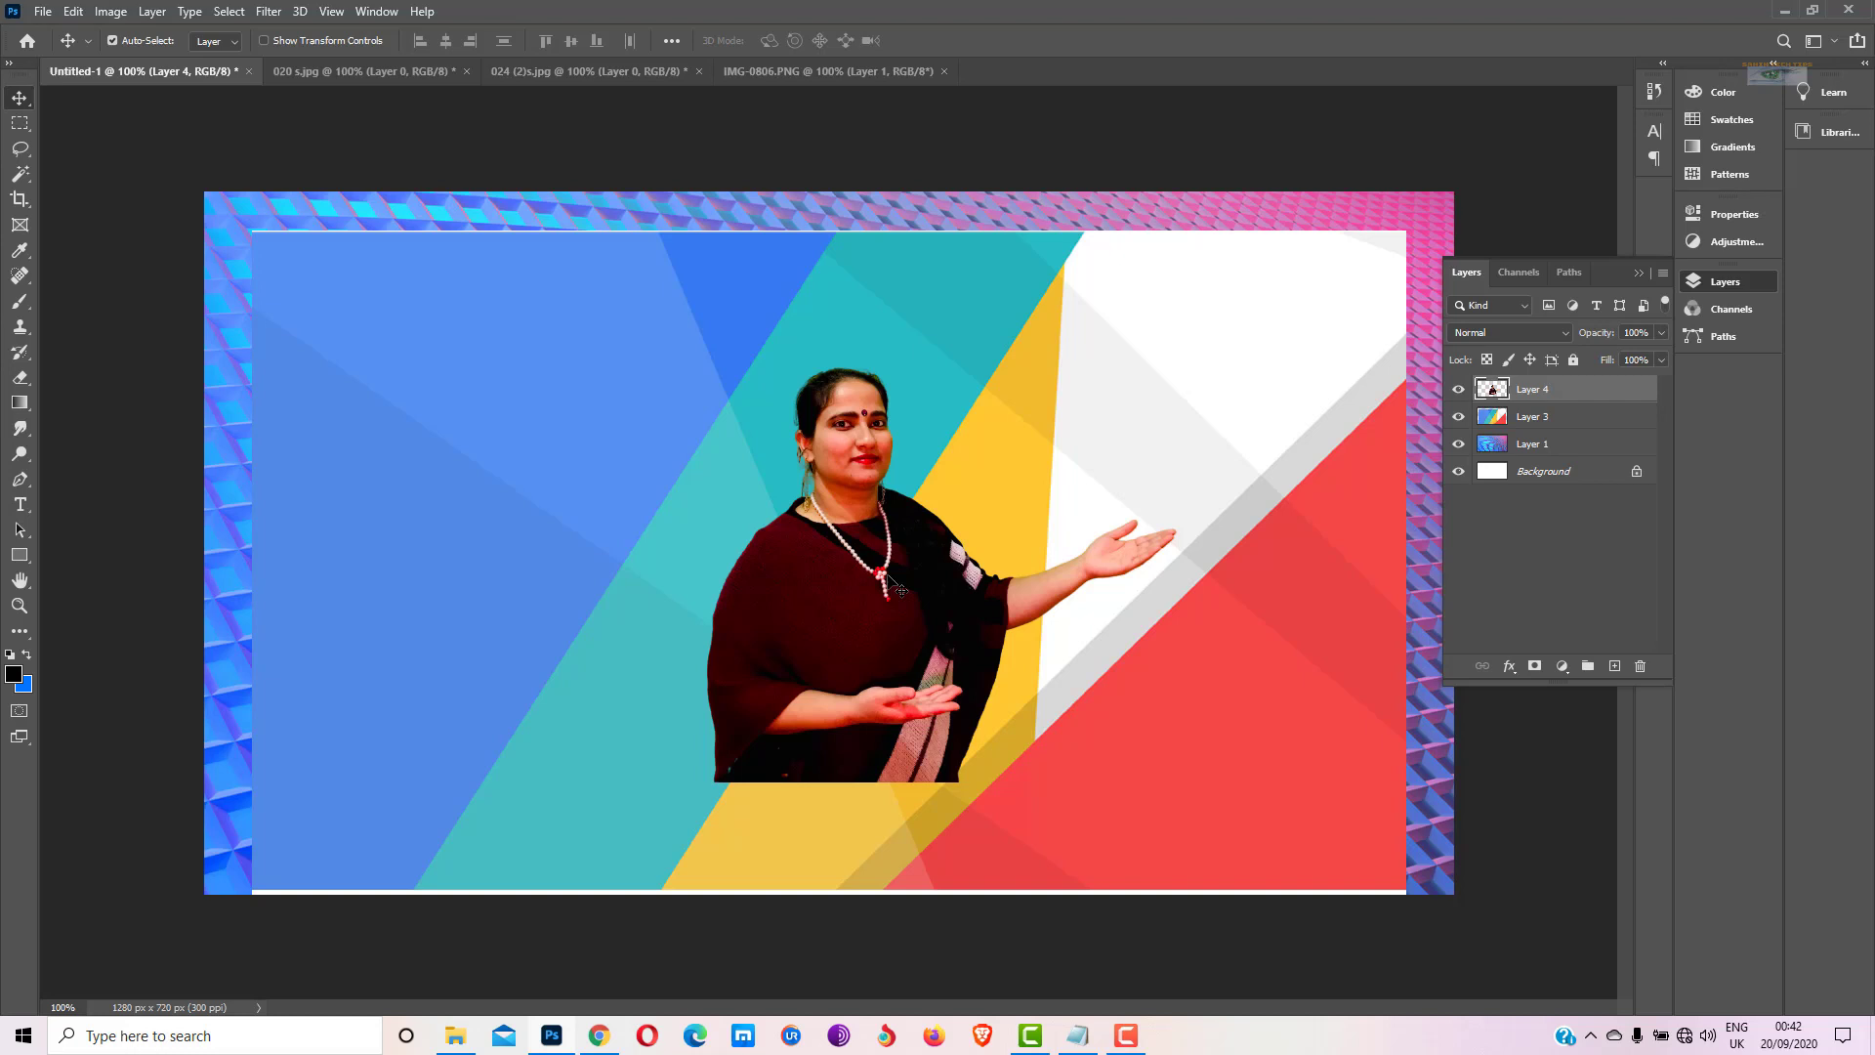
key(ctrl+t)
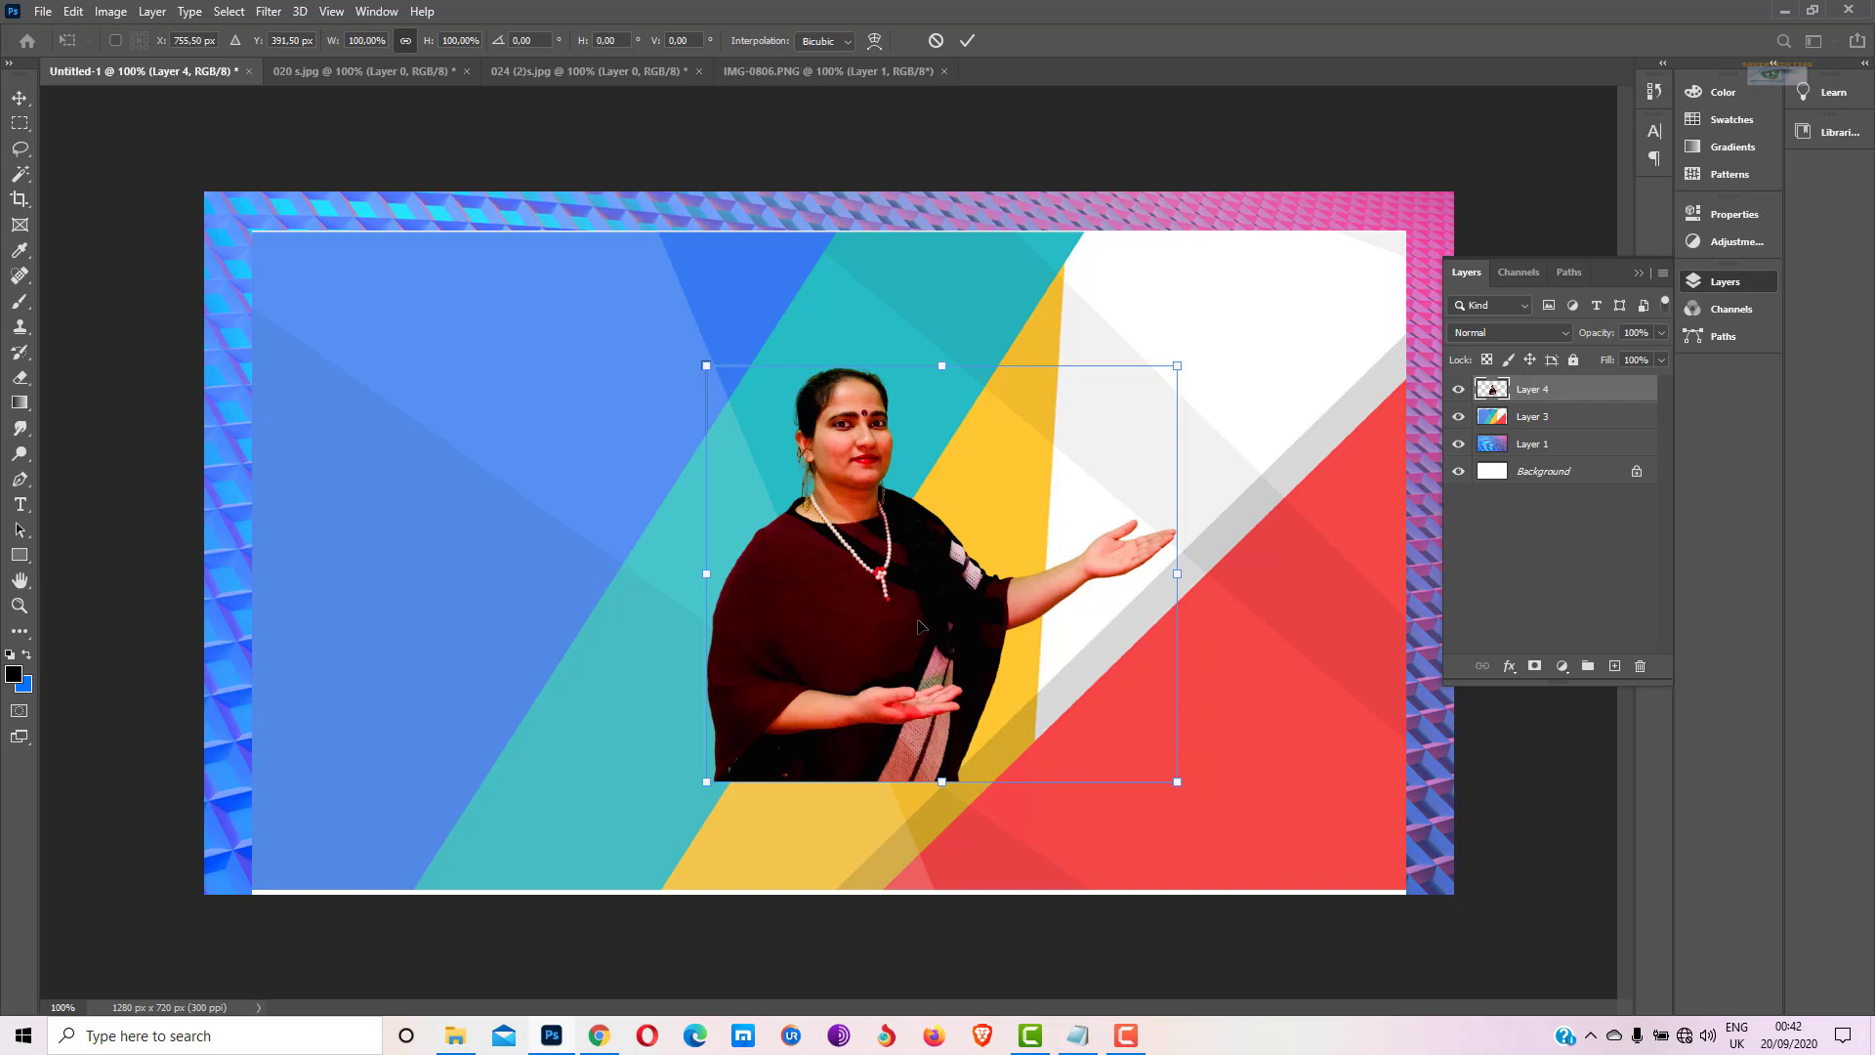
right_click(919, 625)
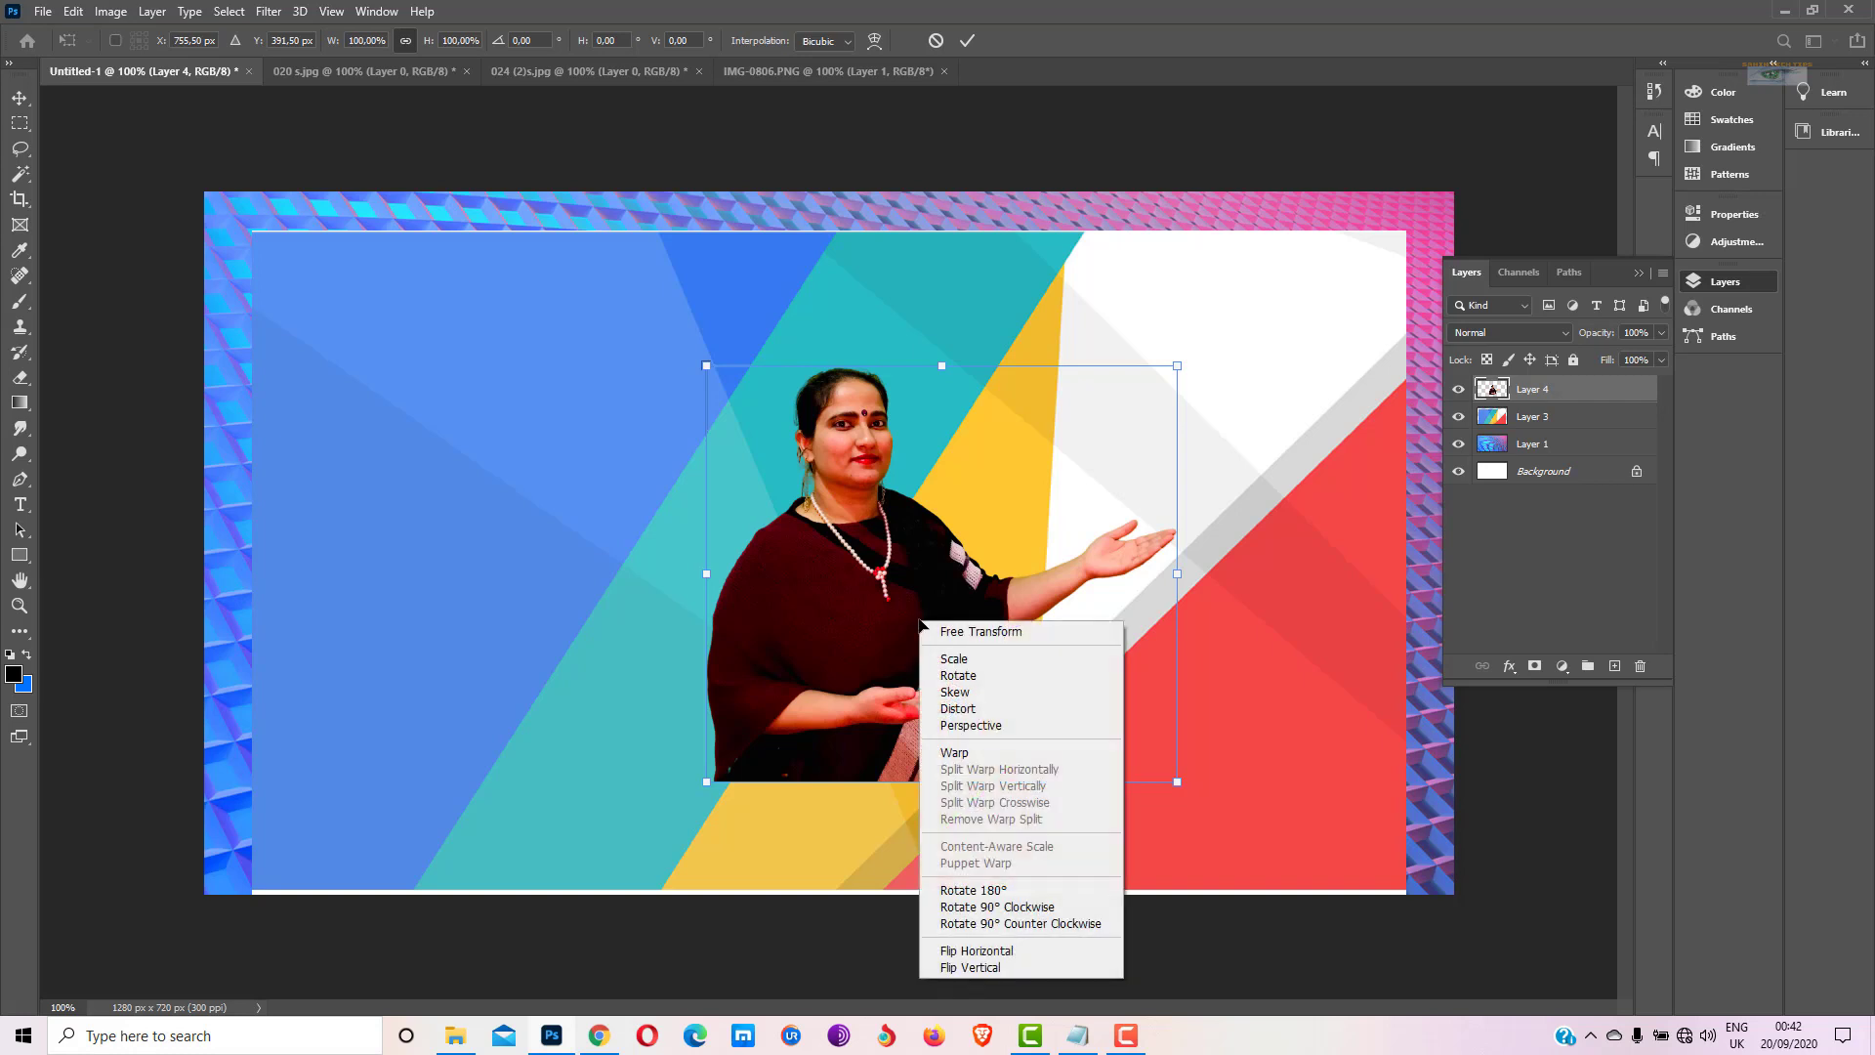
click(986, 952)
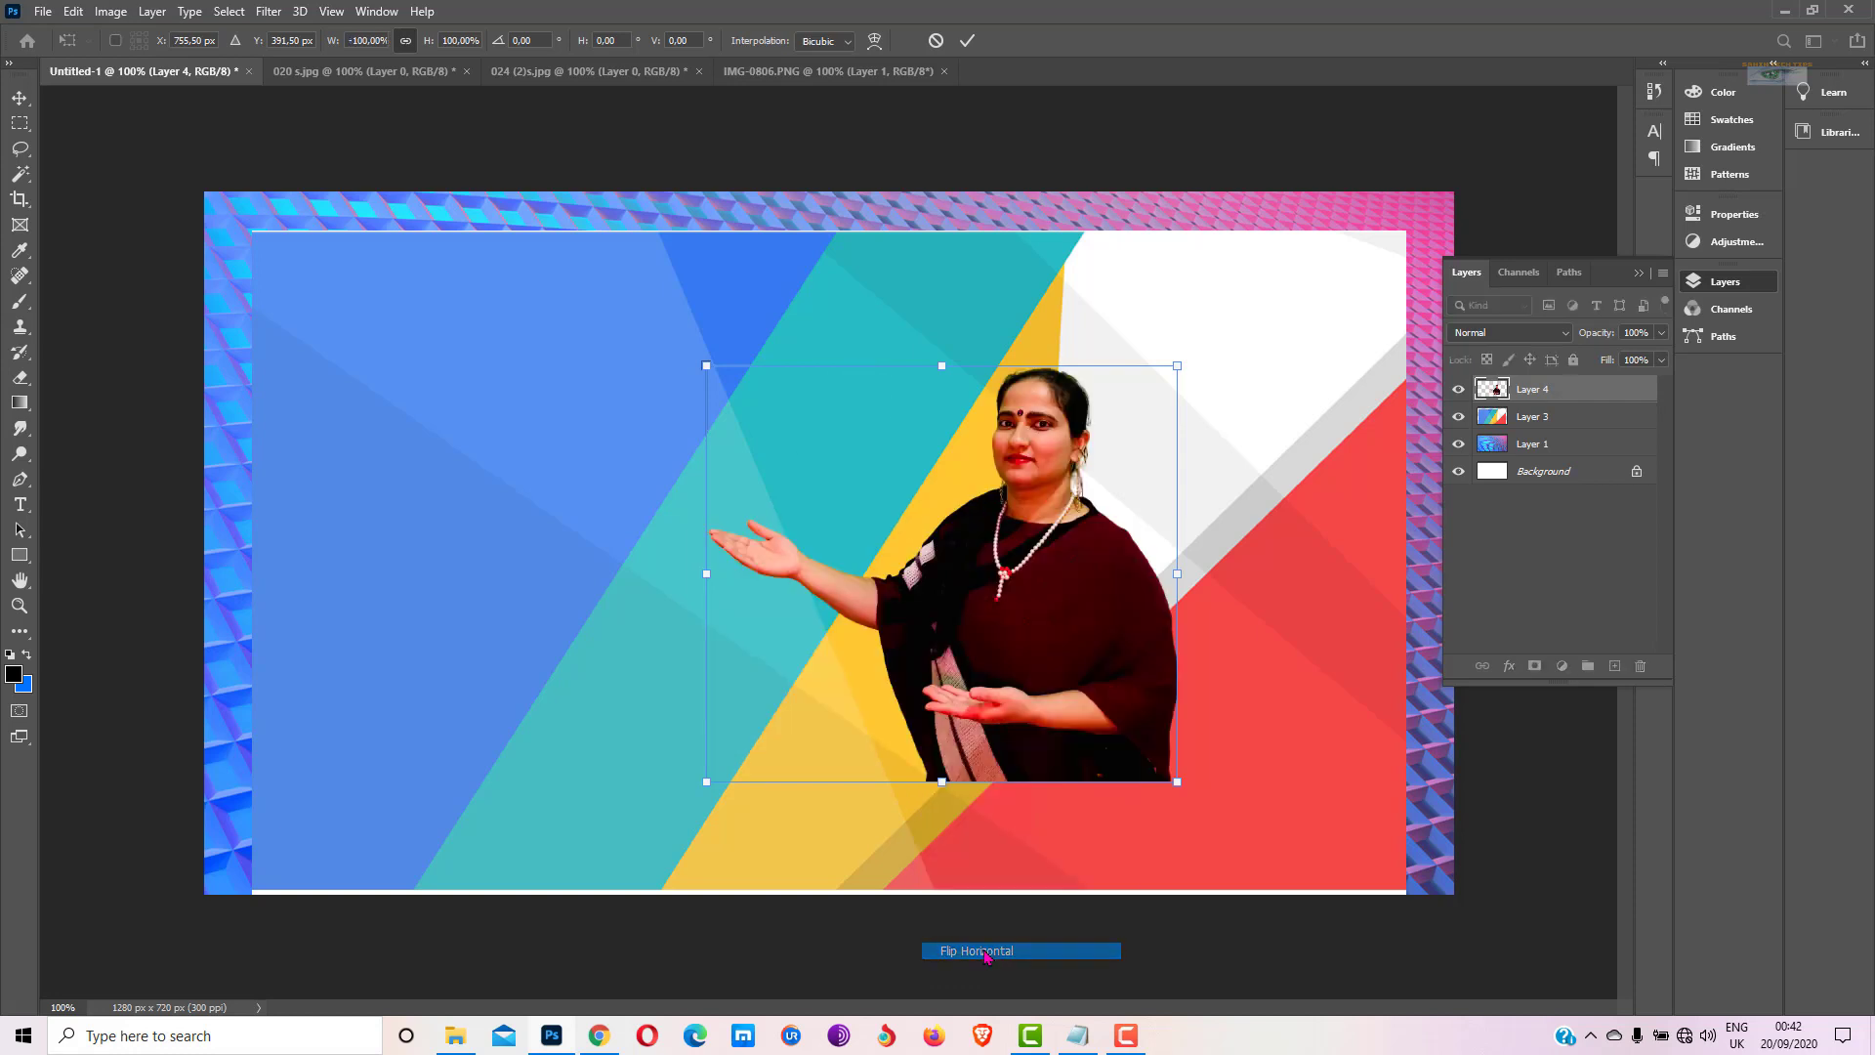
Move the portrait to the lower-right corner of the coloured artwork and enlarge it proportionally to about 134%
drag(1080, 652, 1286, 750)
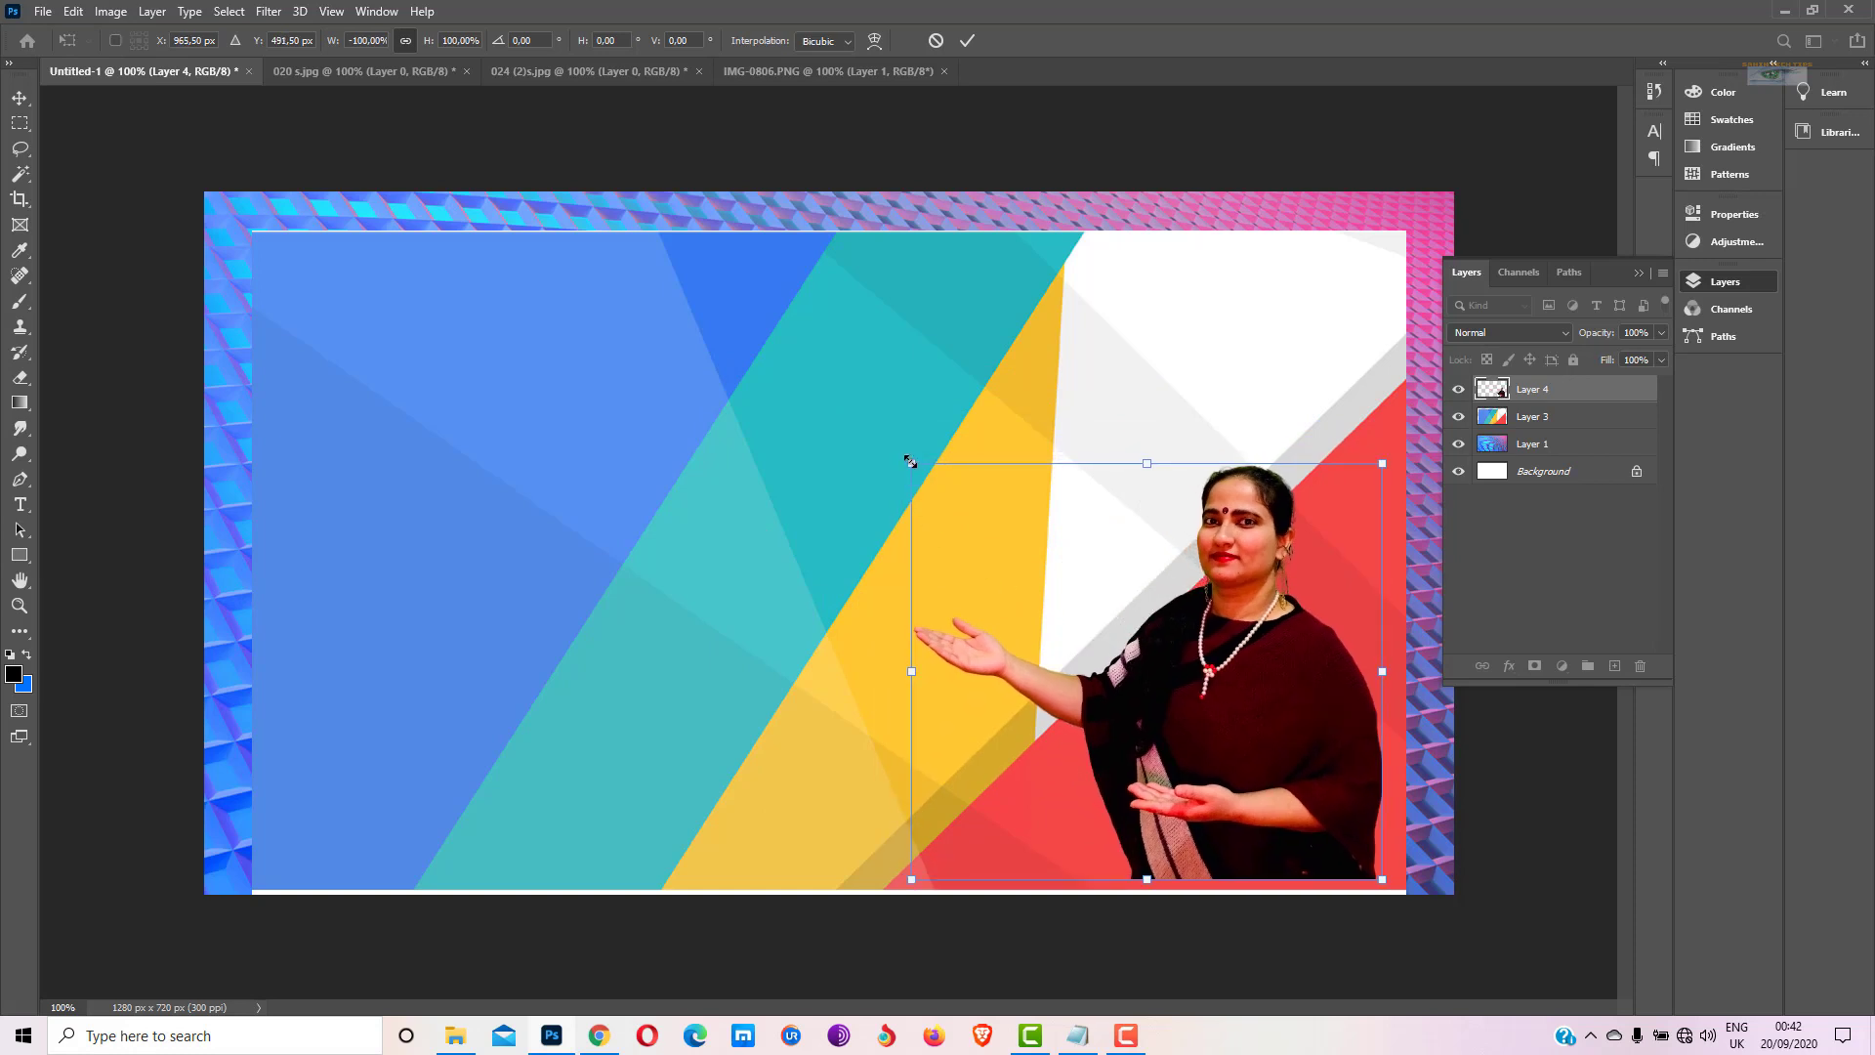
drag(909, 461, 780, 287)
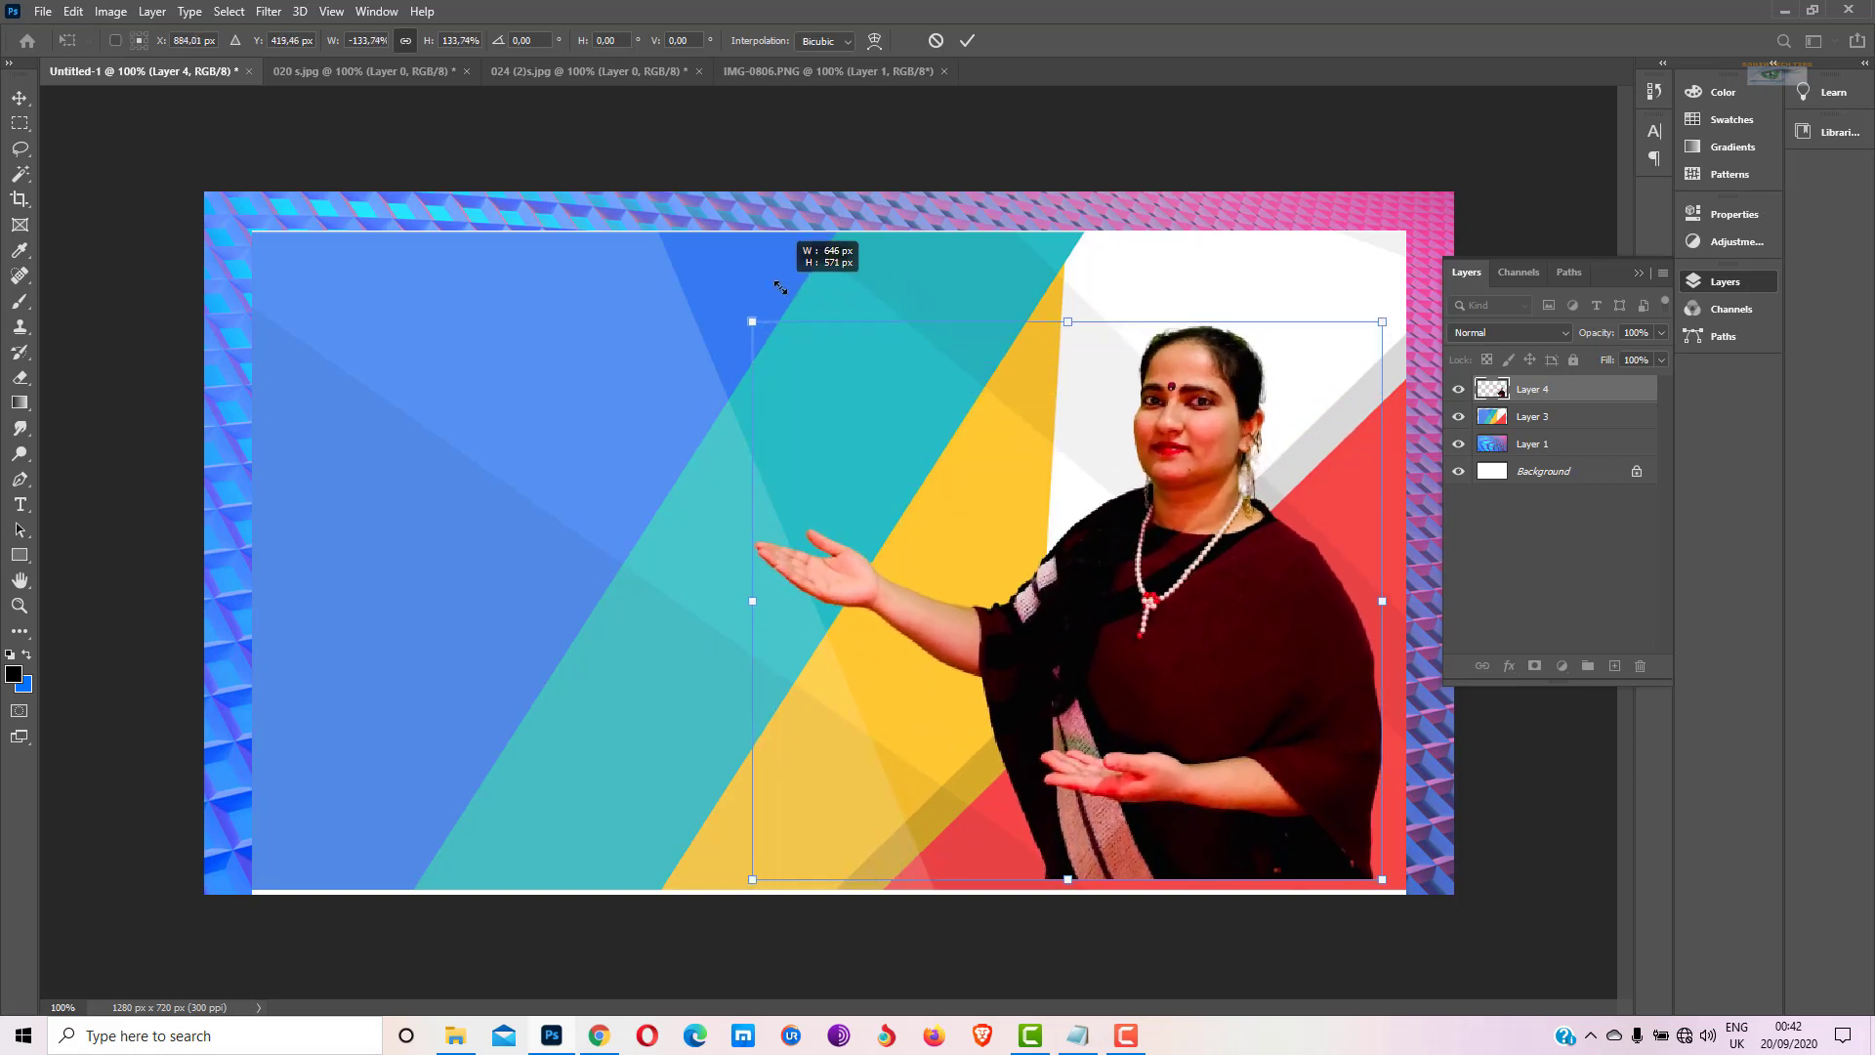
drag(1209, 505, 1216, 511)
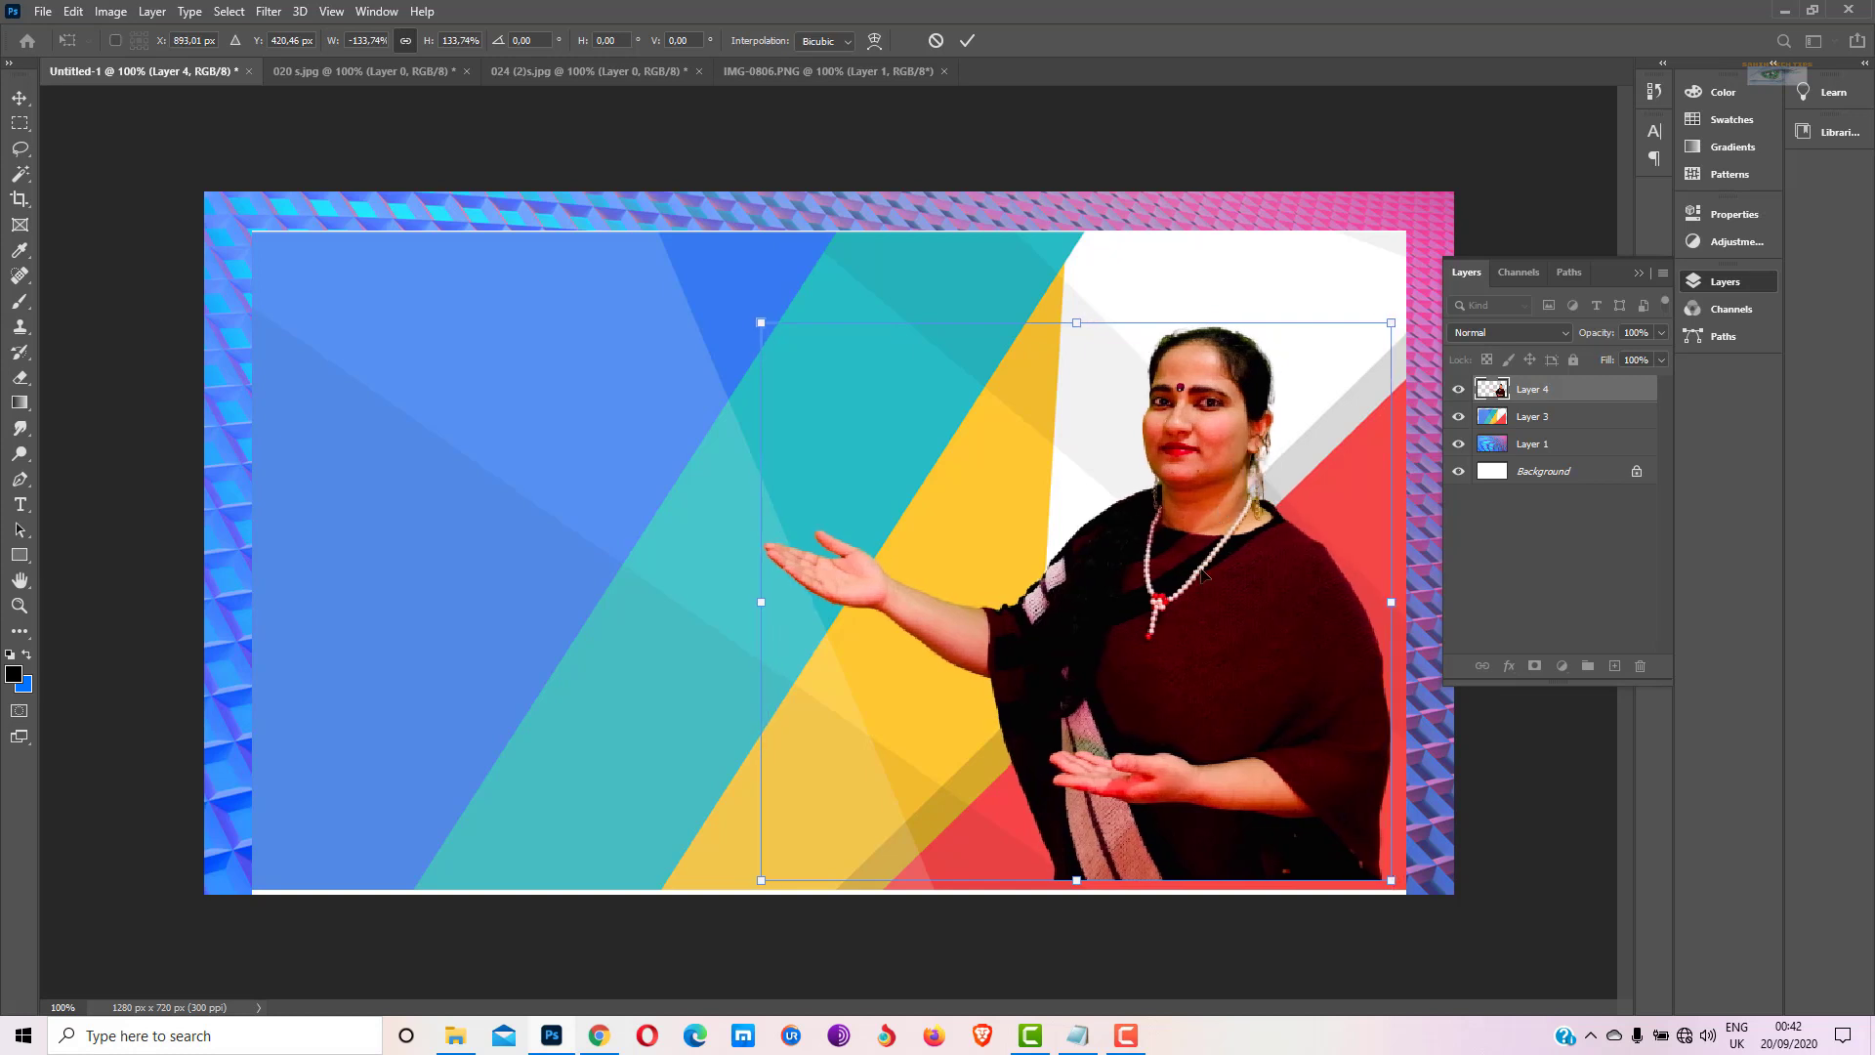
key(Return)
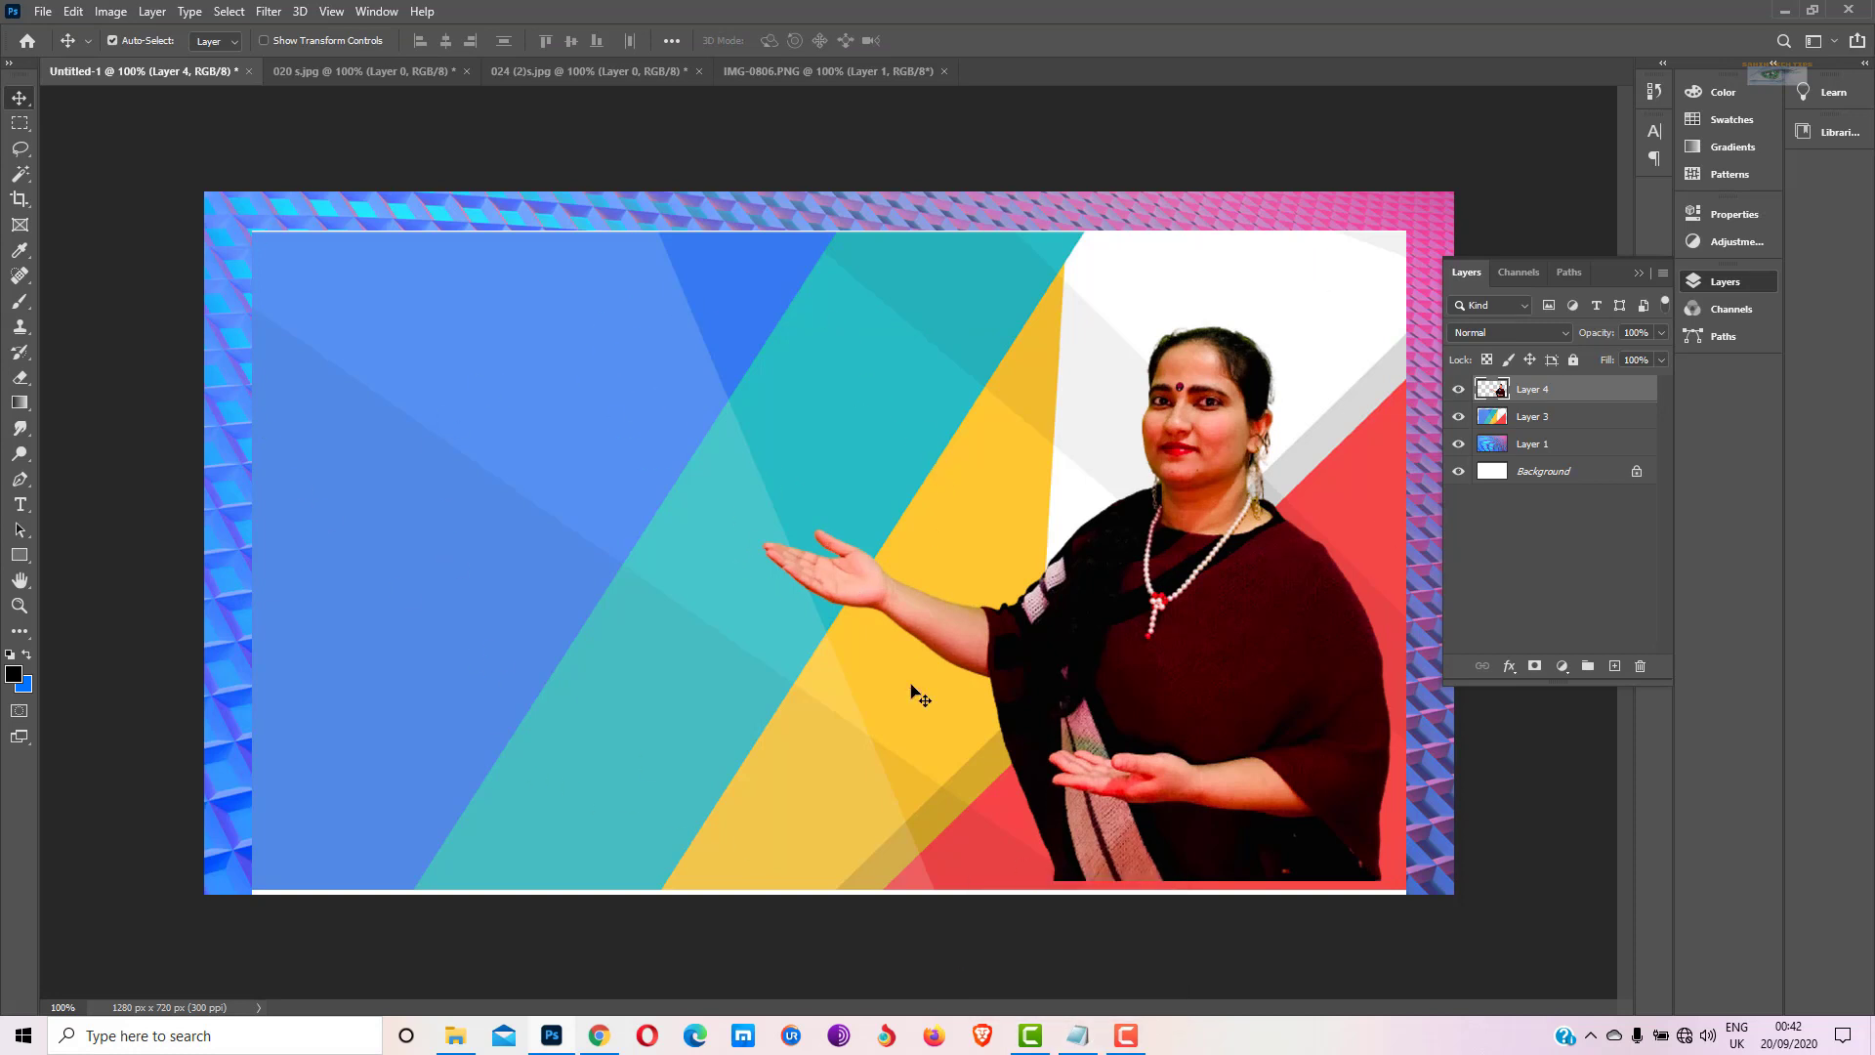
Copy "Youtube Thumbnail" from the Notepad notes and add it as a text layer in Untitled-1
click(1080, 1035)
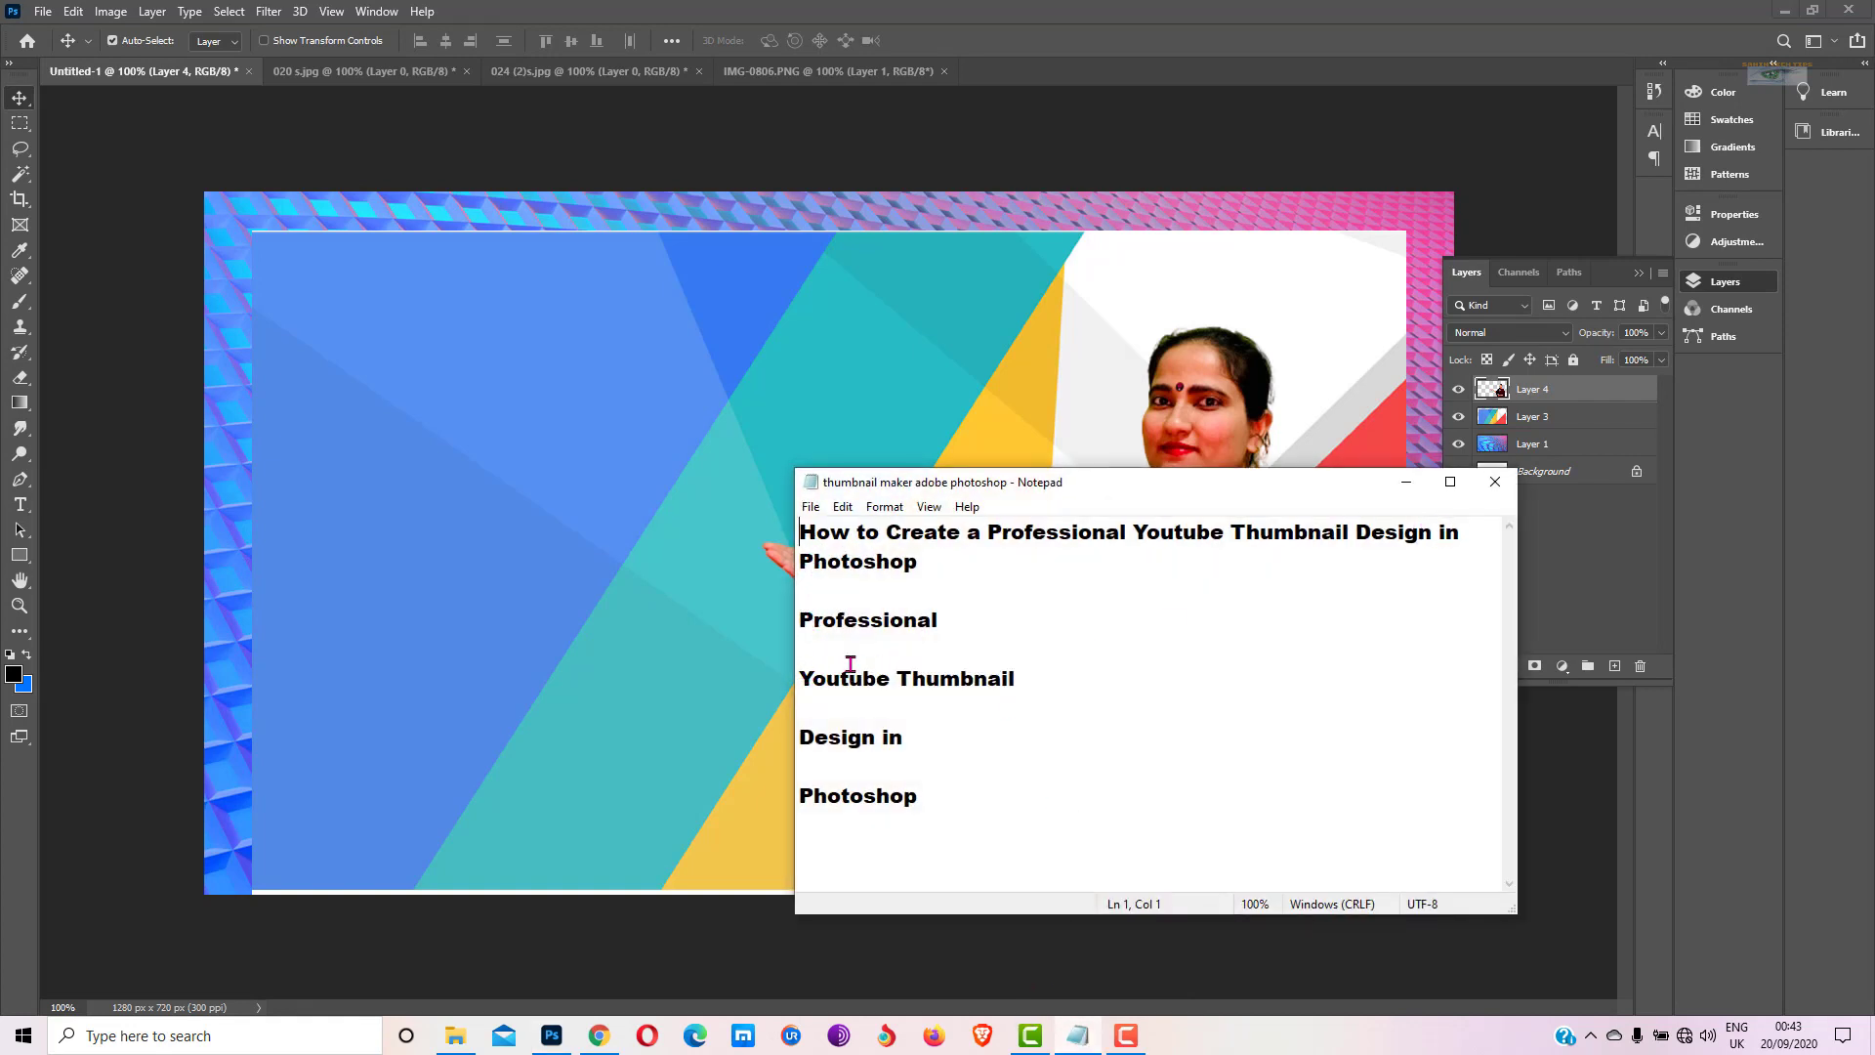
drag(803, 678, 1018, 678)
right_click(971, 672)
click(1015, 733)
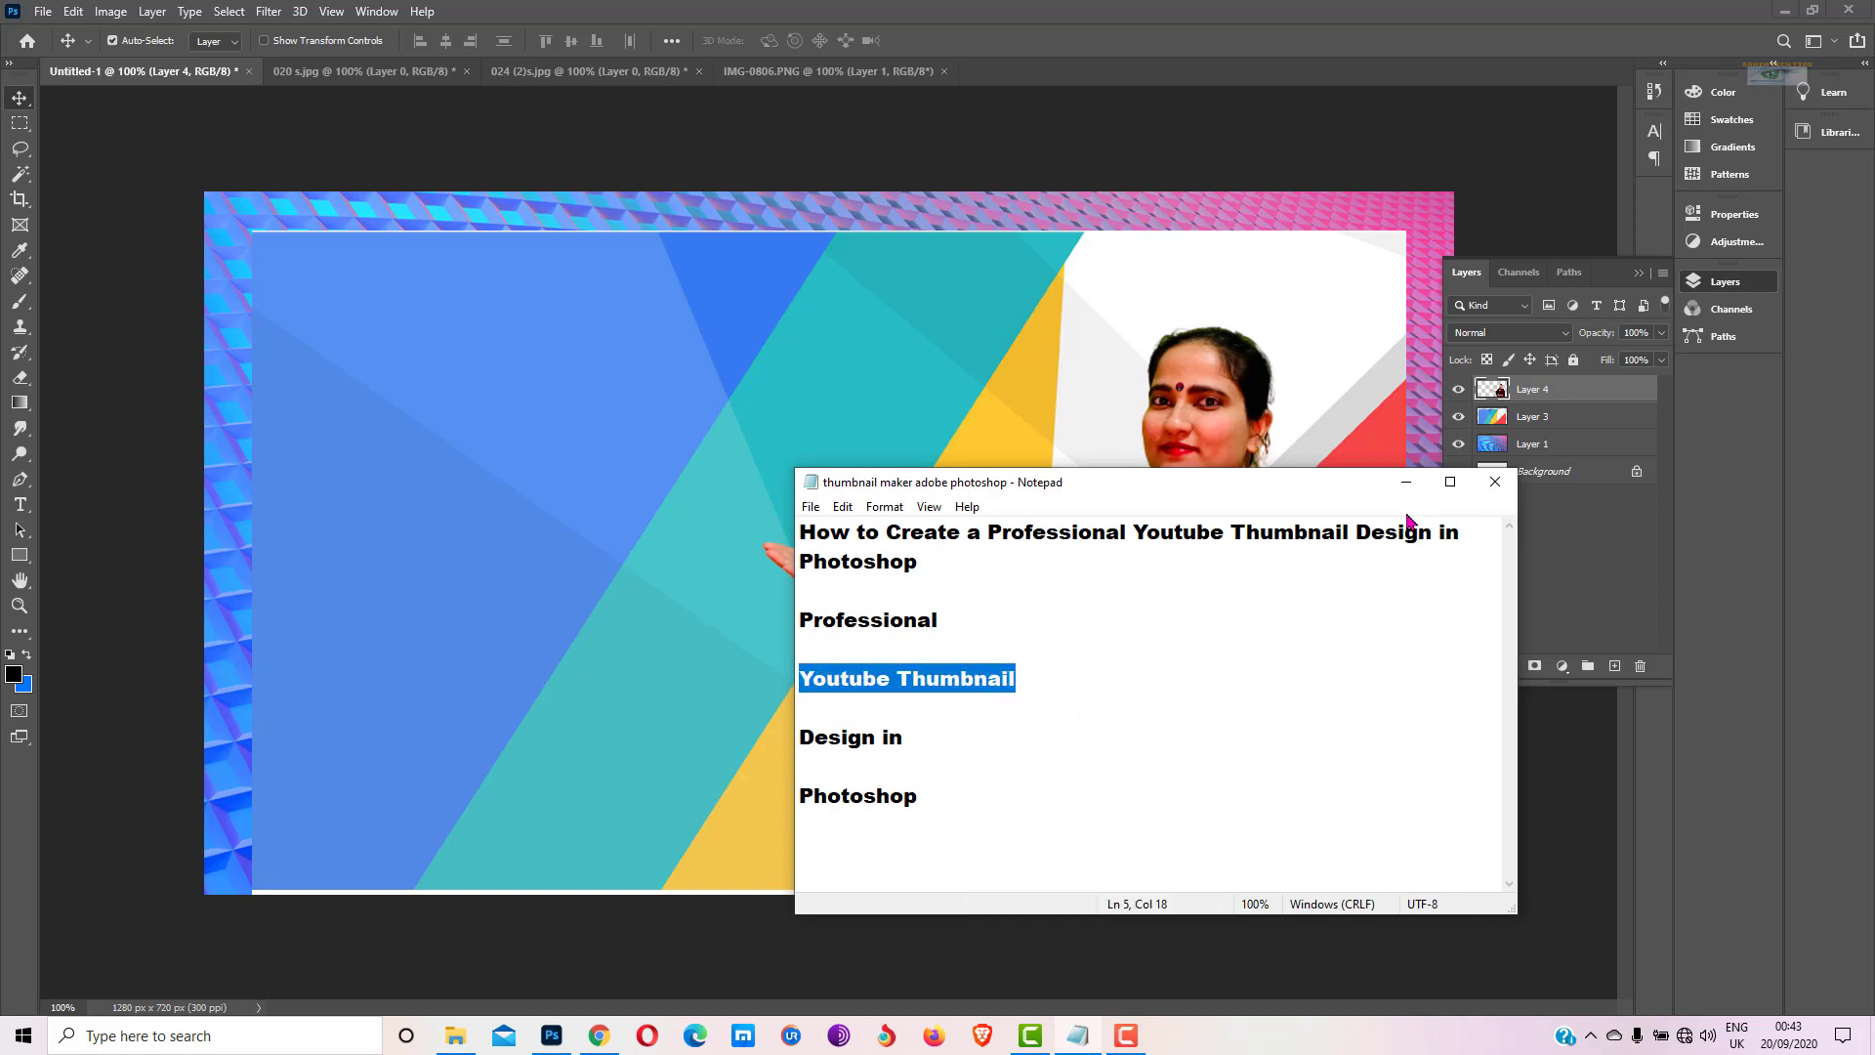
click(1406, 481)
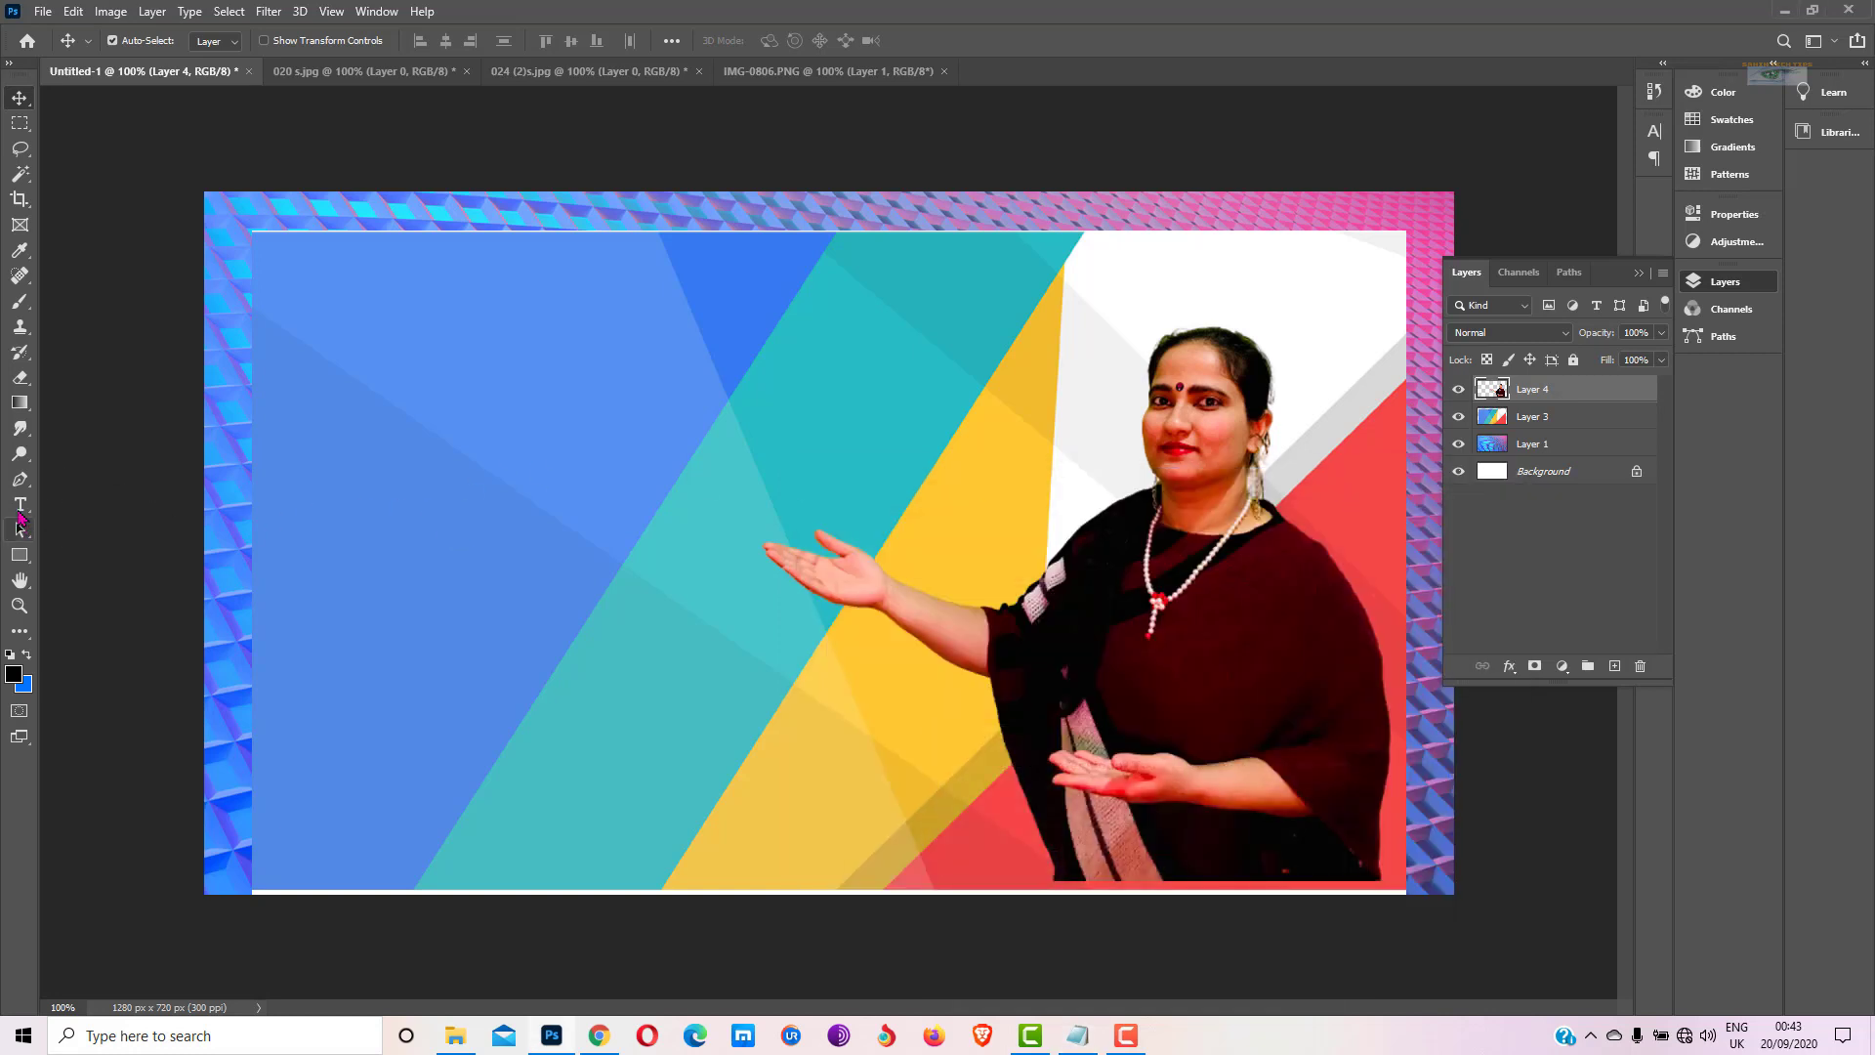
click(20, 504)
click(403, 335)
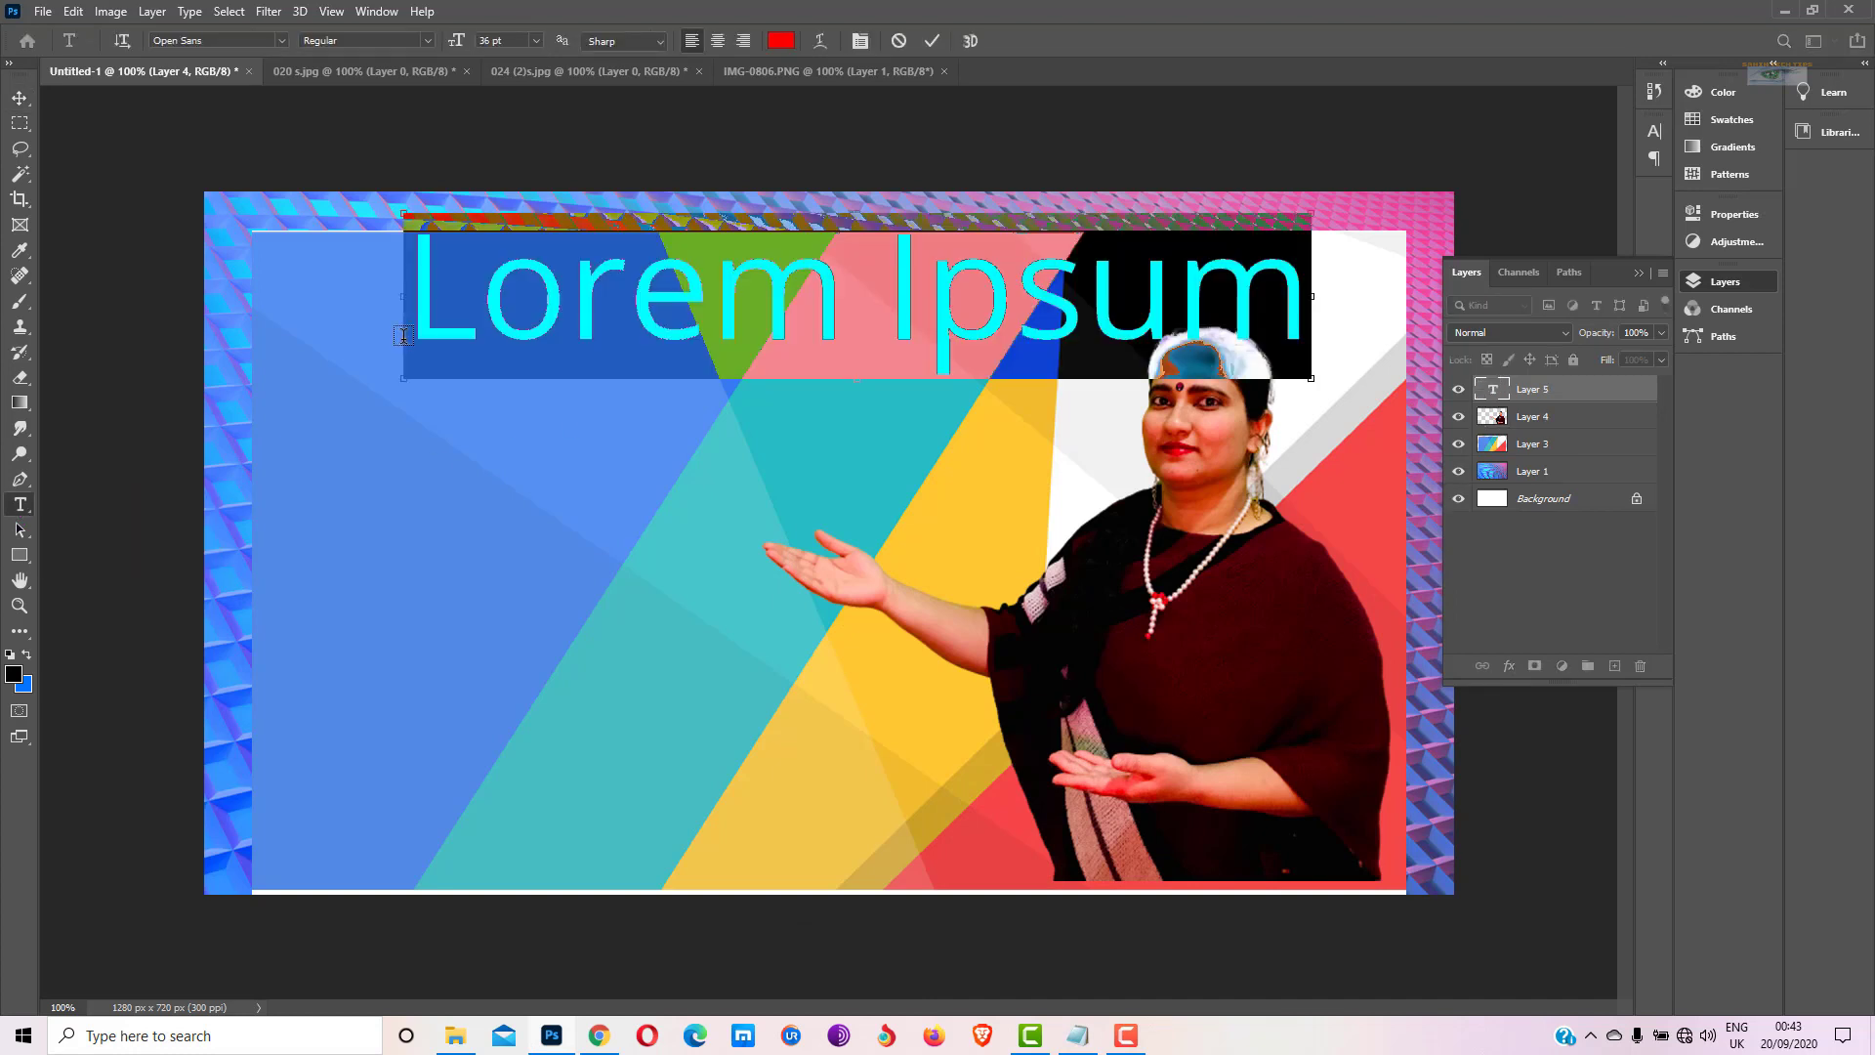
key(ctrl+v)
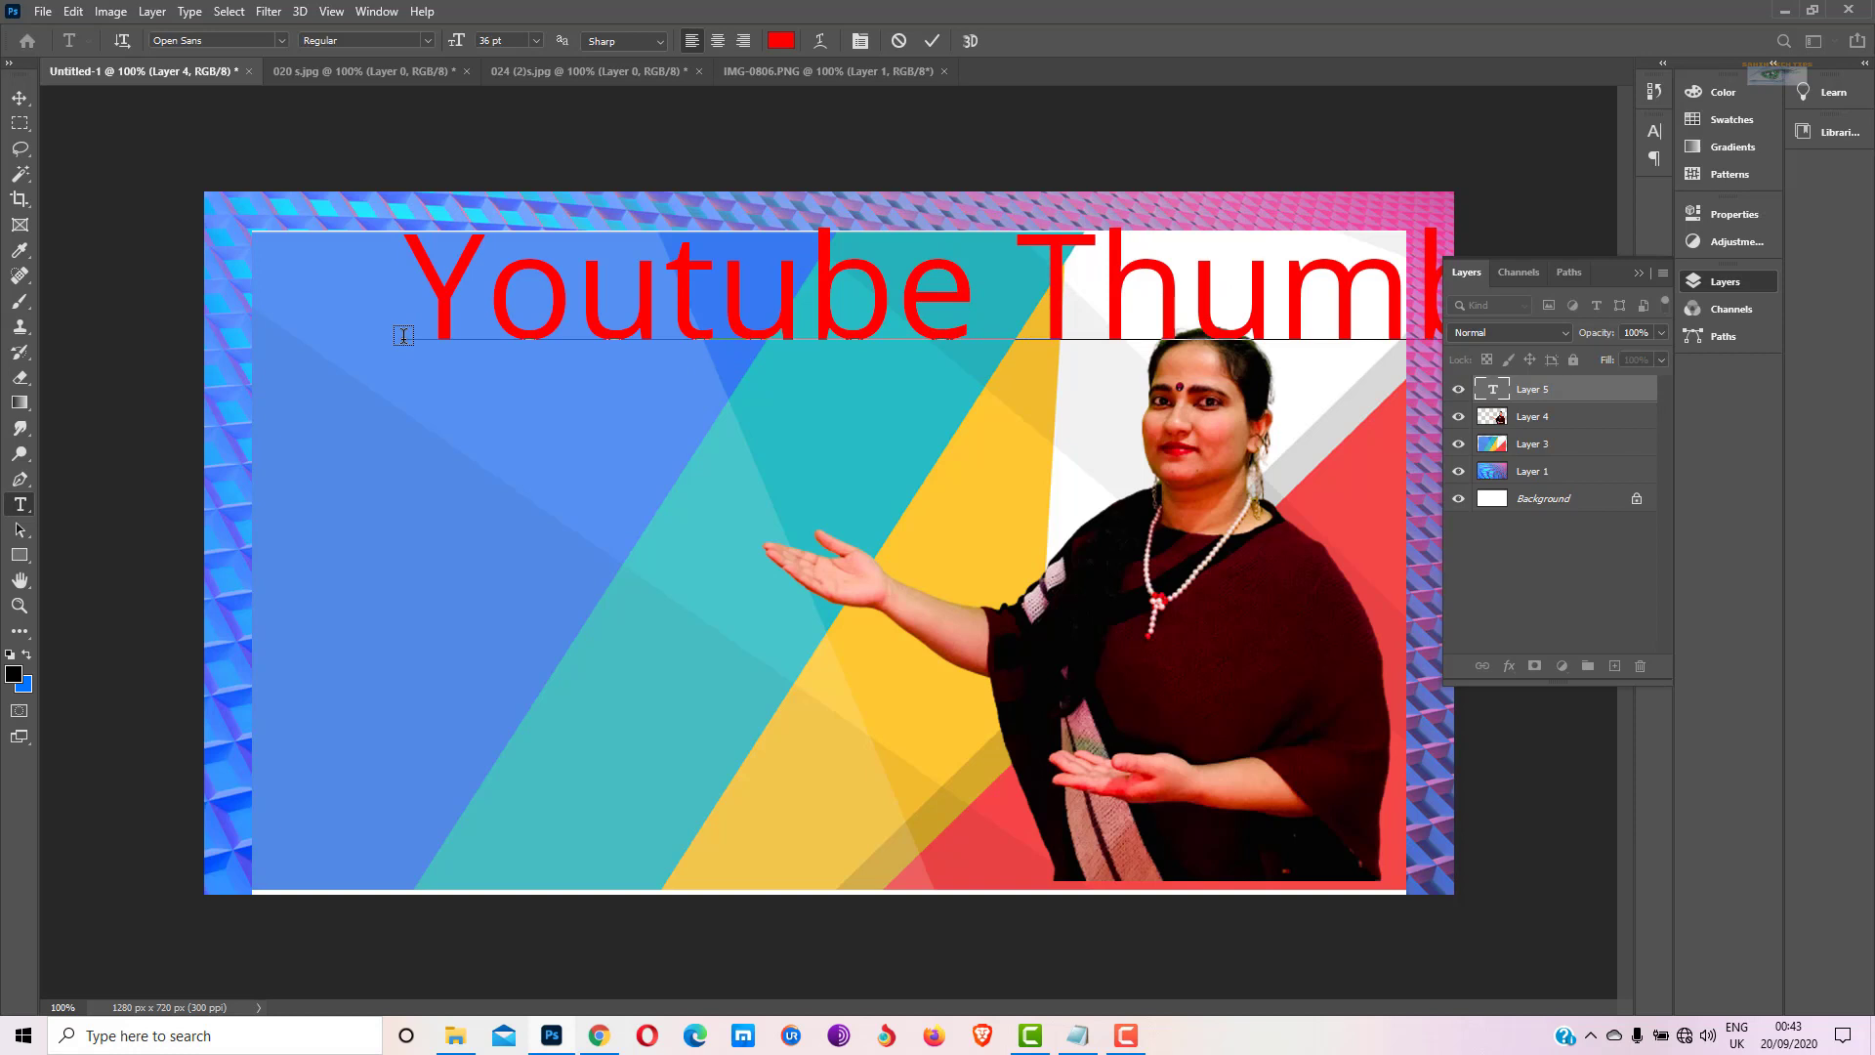
click(20, 97)
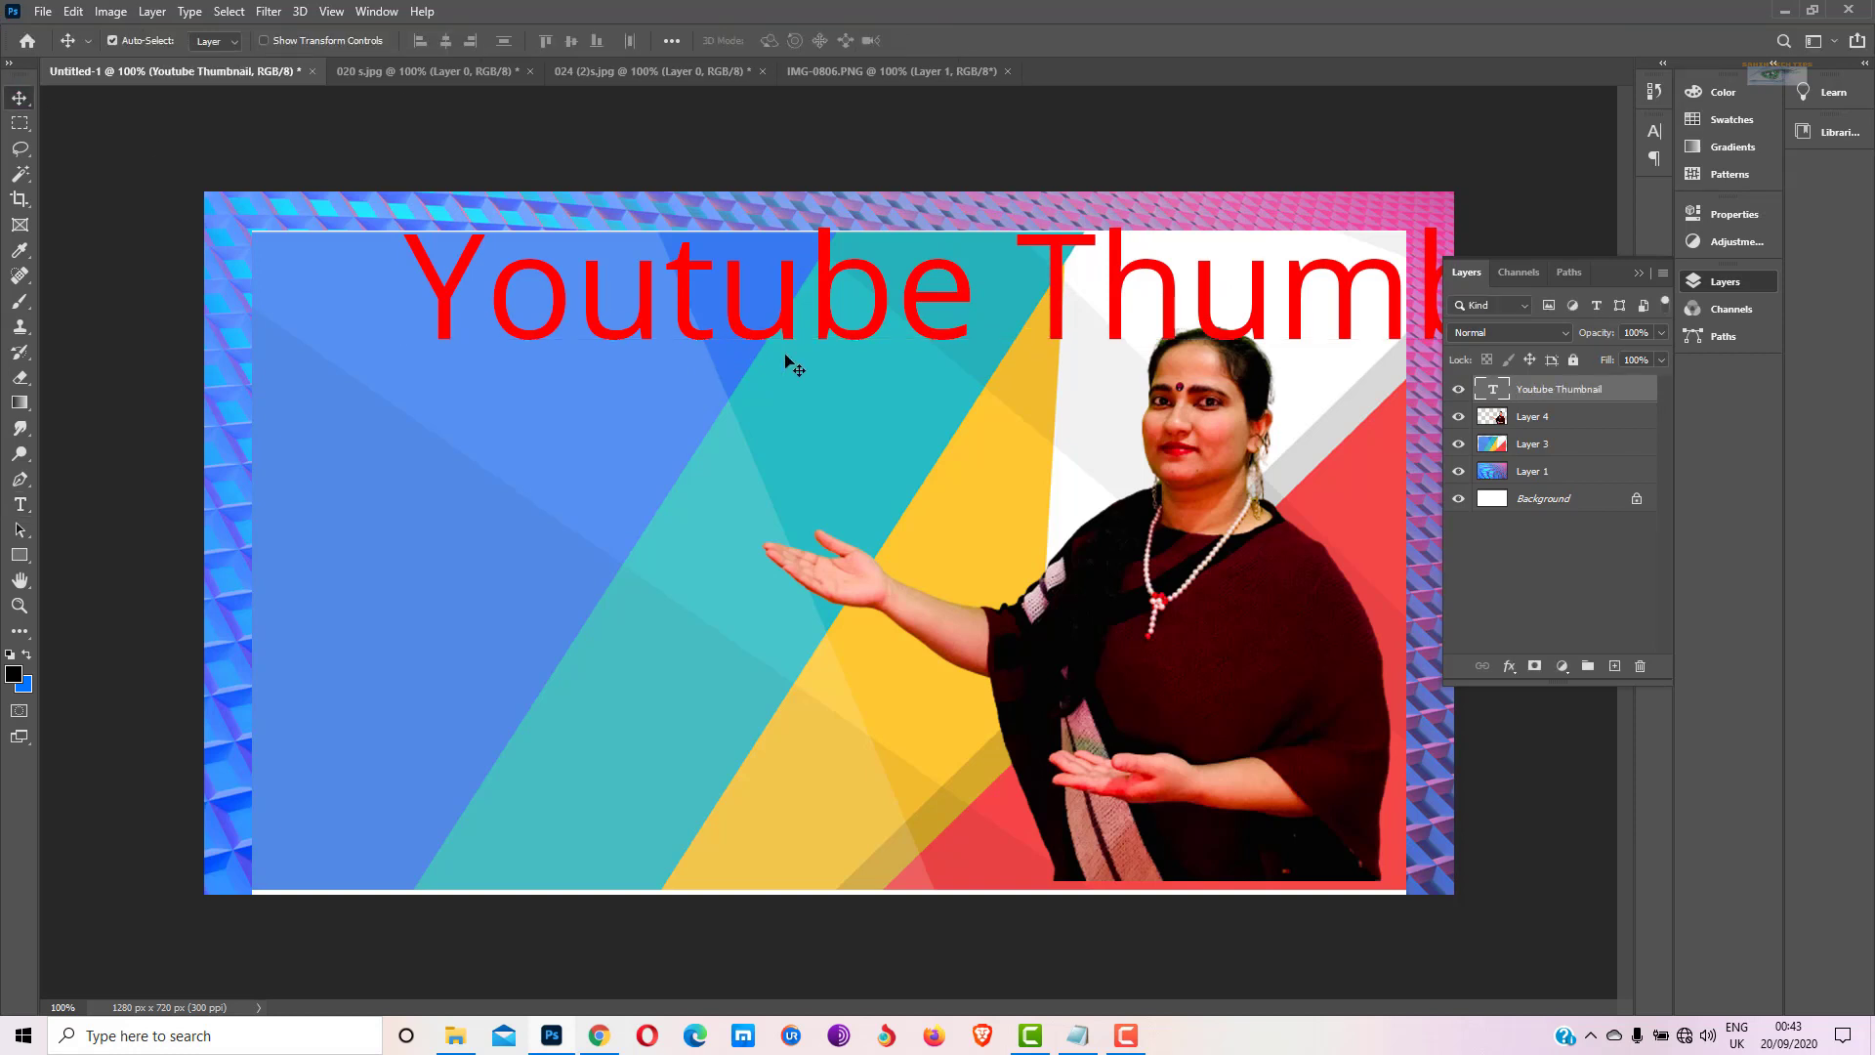
Scale the "Youtube Thumbnail" text to about 60% and place it in the artwork's upper-left area
drag(827, 311, 691, 419)
key(ctrl+t)
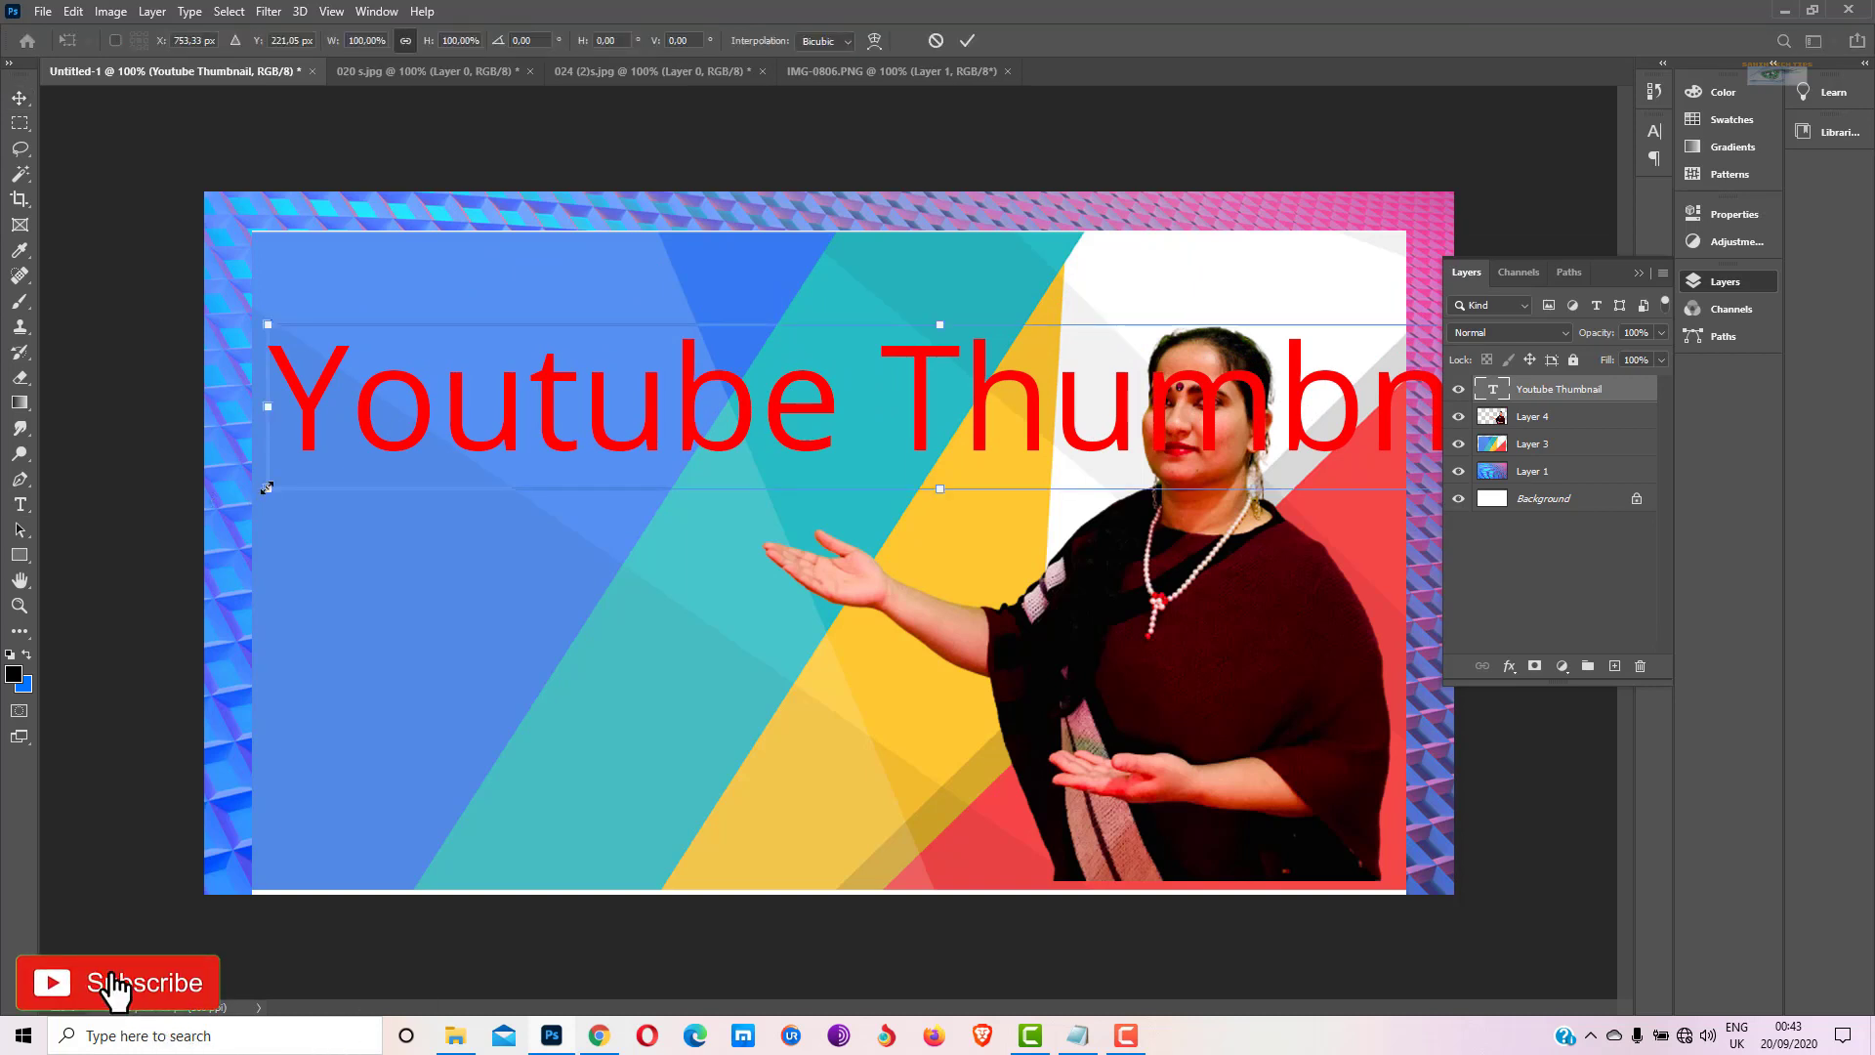
drag(269, 488, 800, 423)
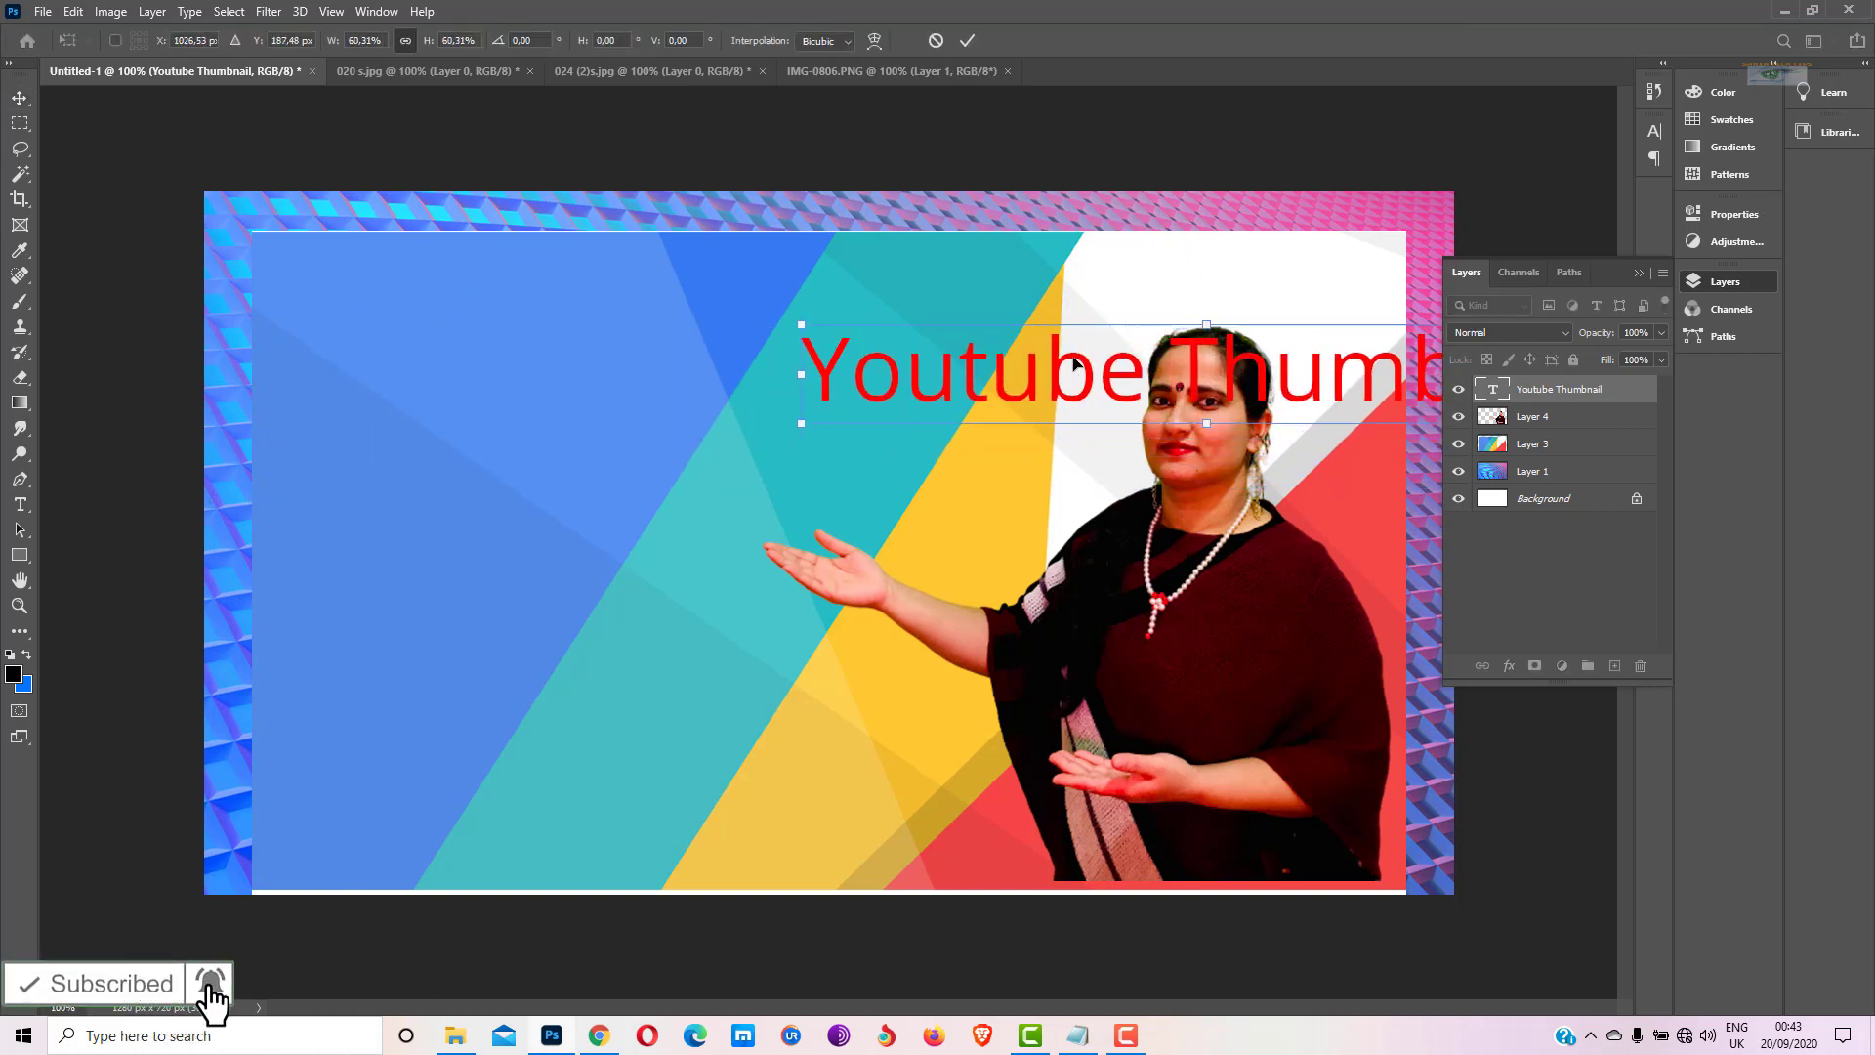
drag(1074, 374, 534, 298)
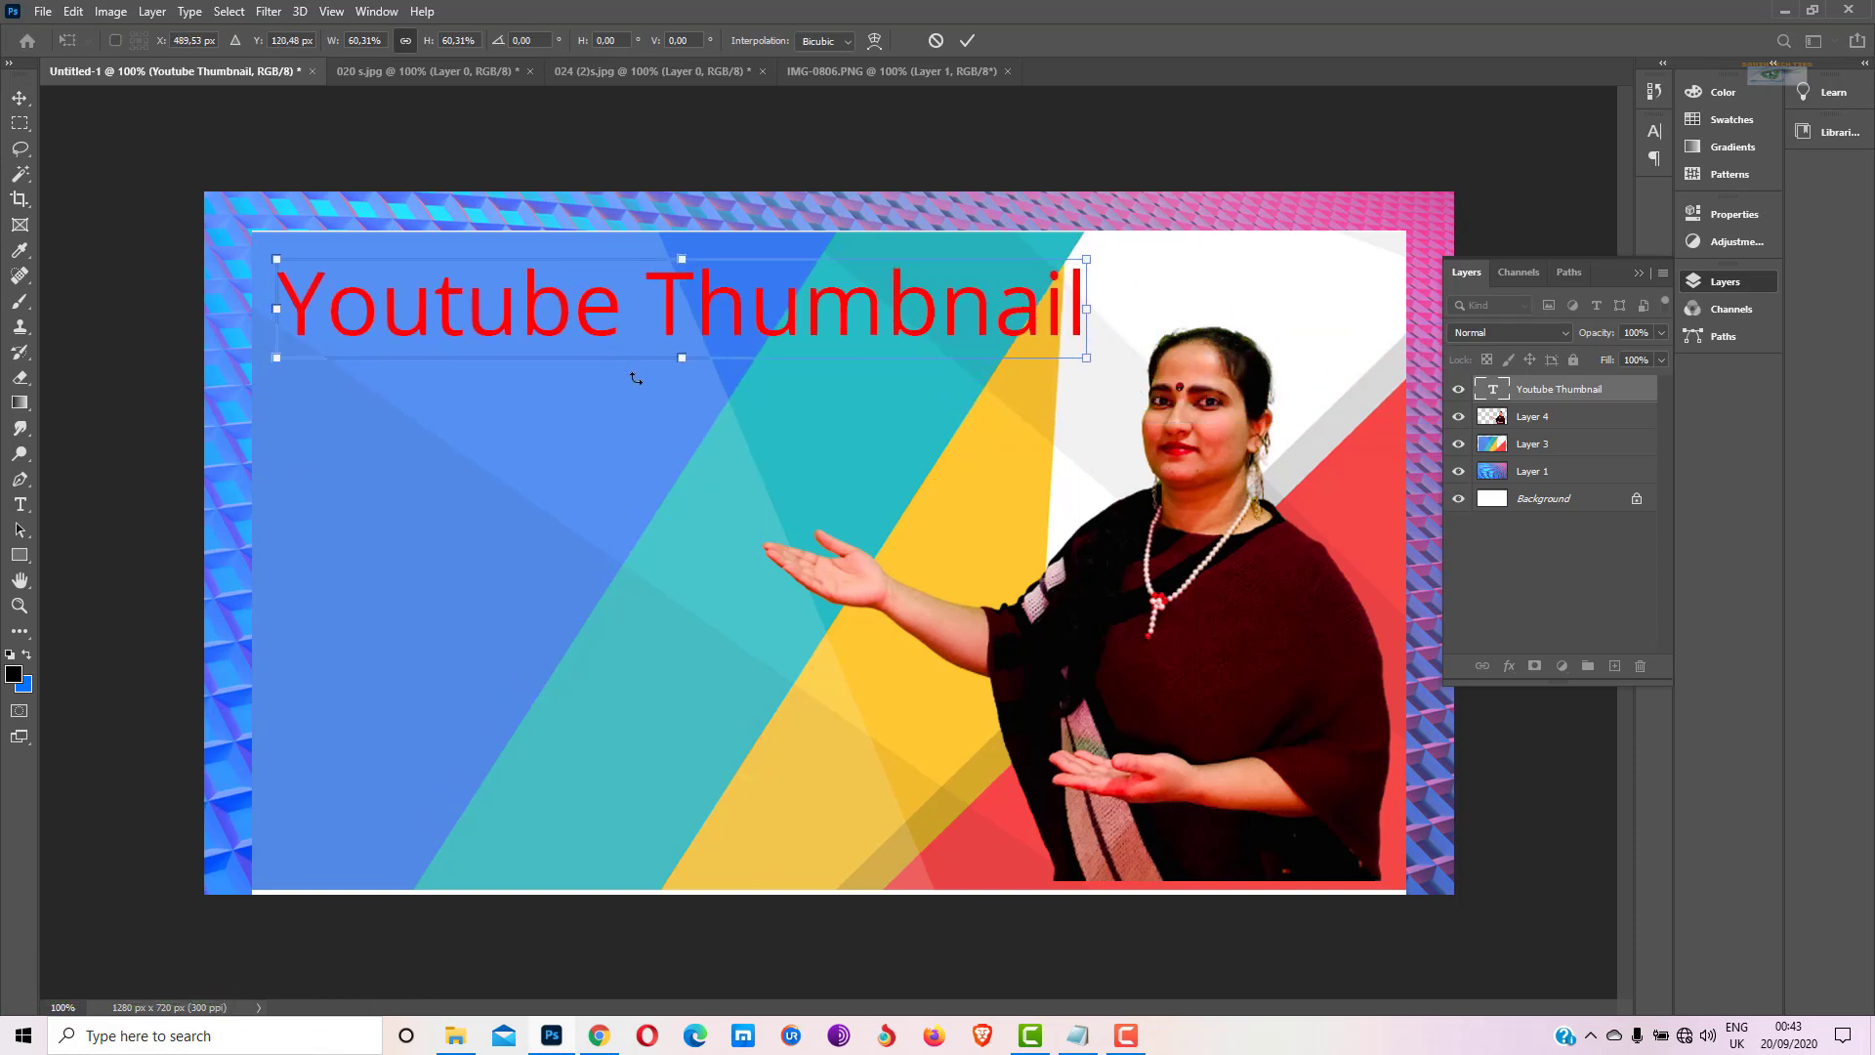
key(Return)
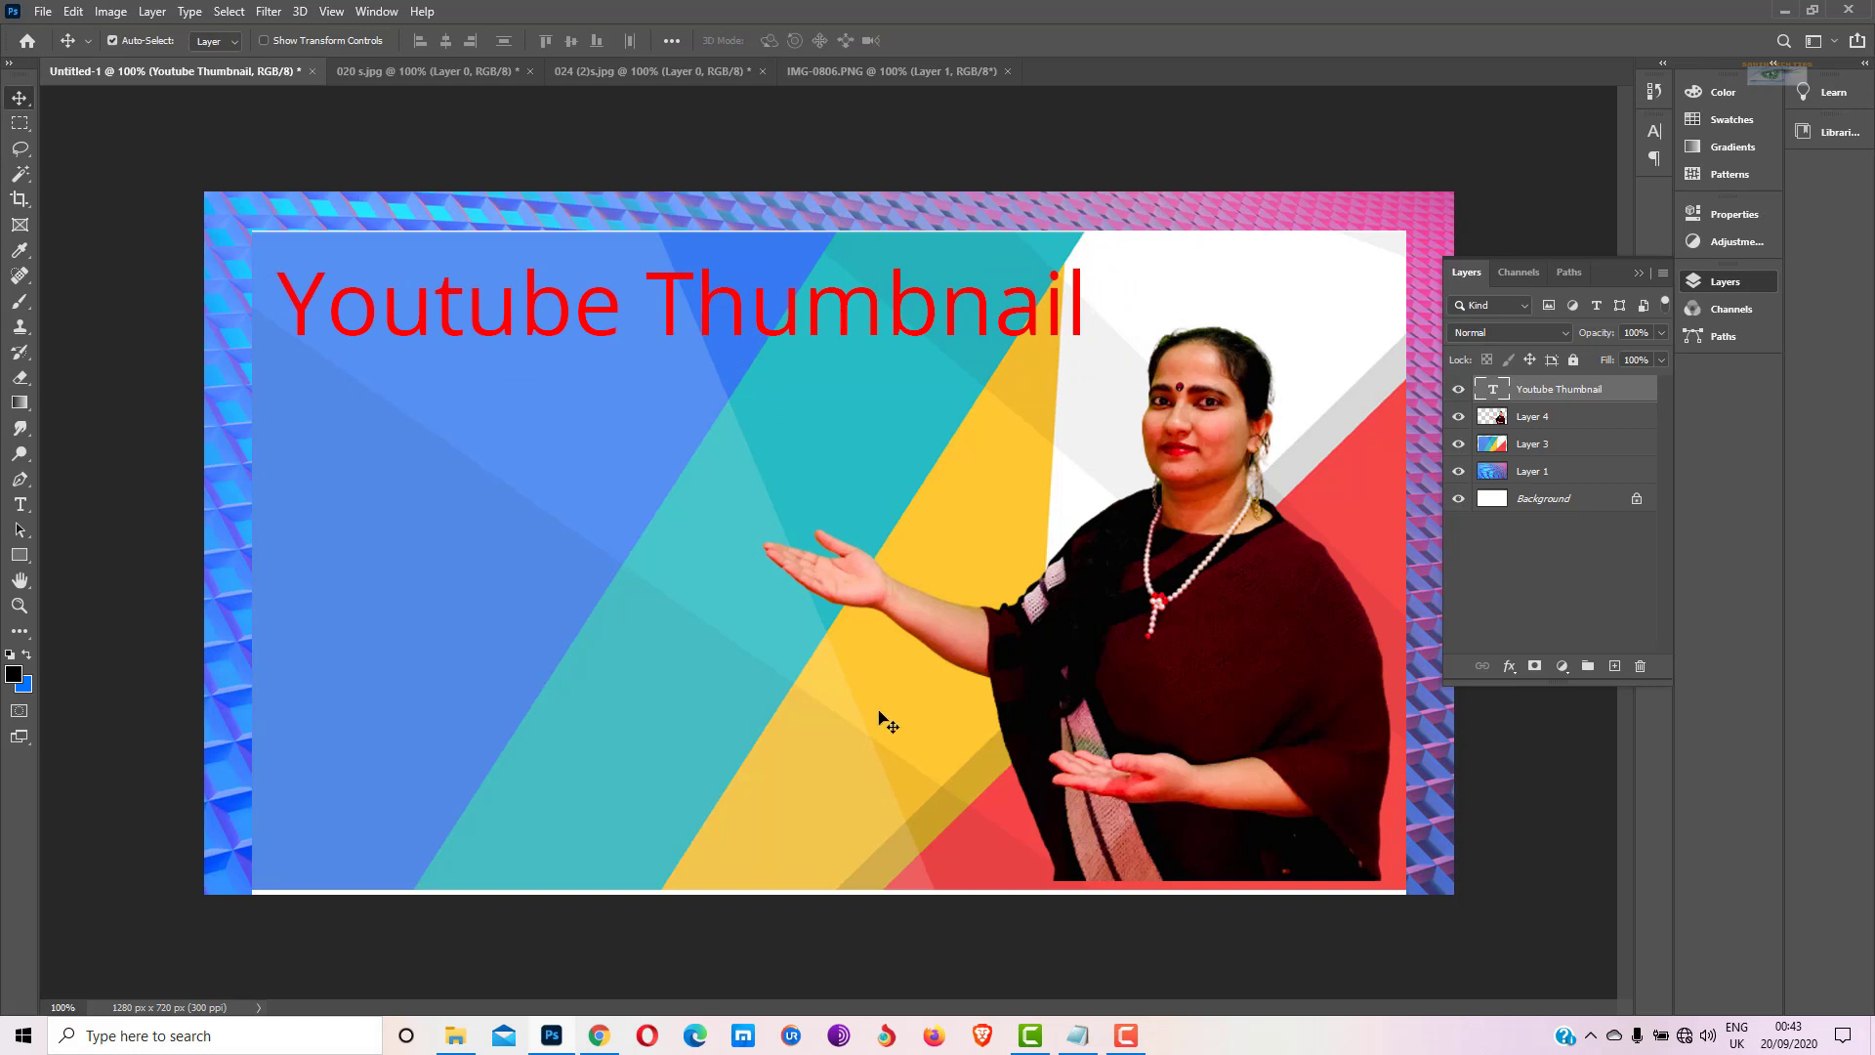
Copy "Design in" from the Notepad notes and add it as a text layer just below the "Youtube Thumbnail" line
click(1080, 1037)
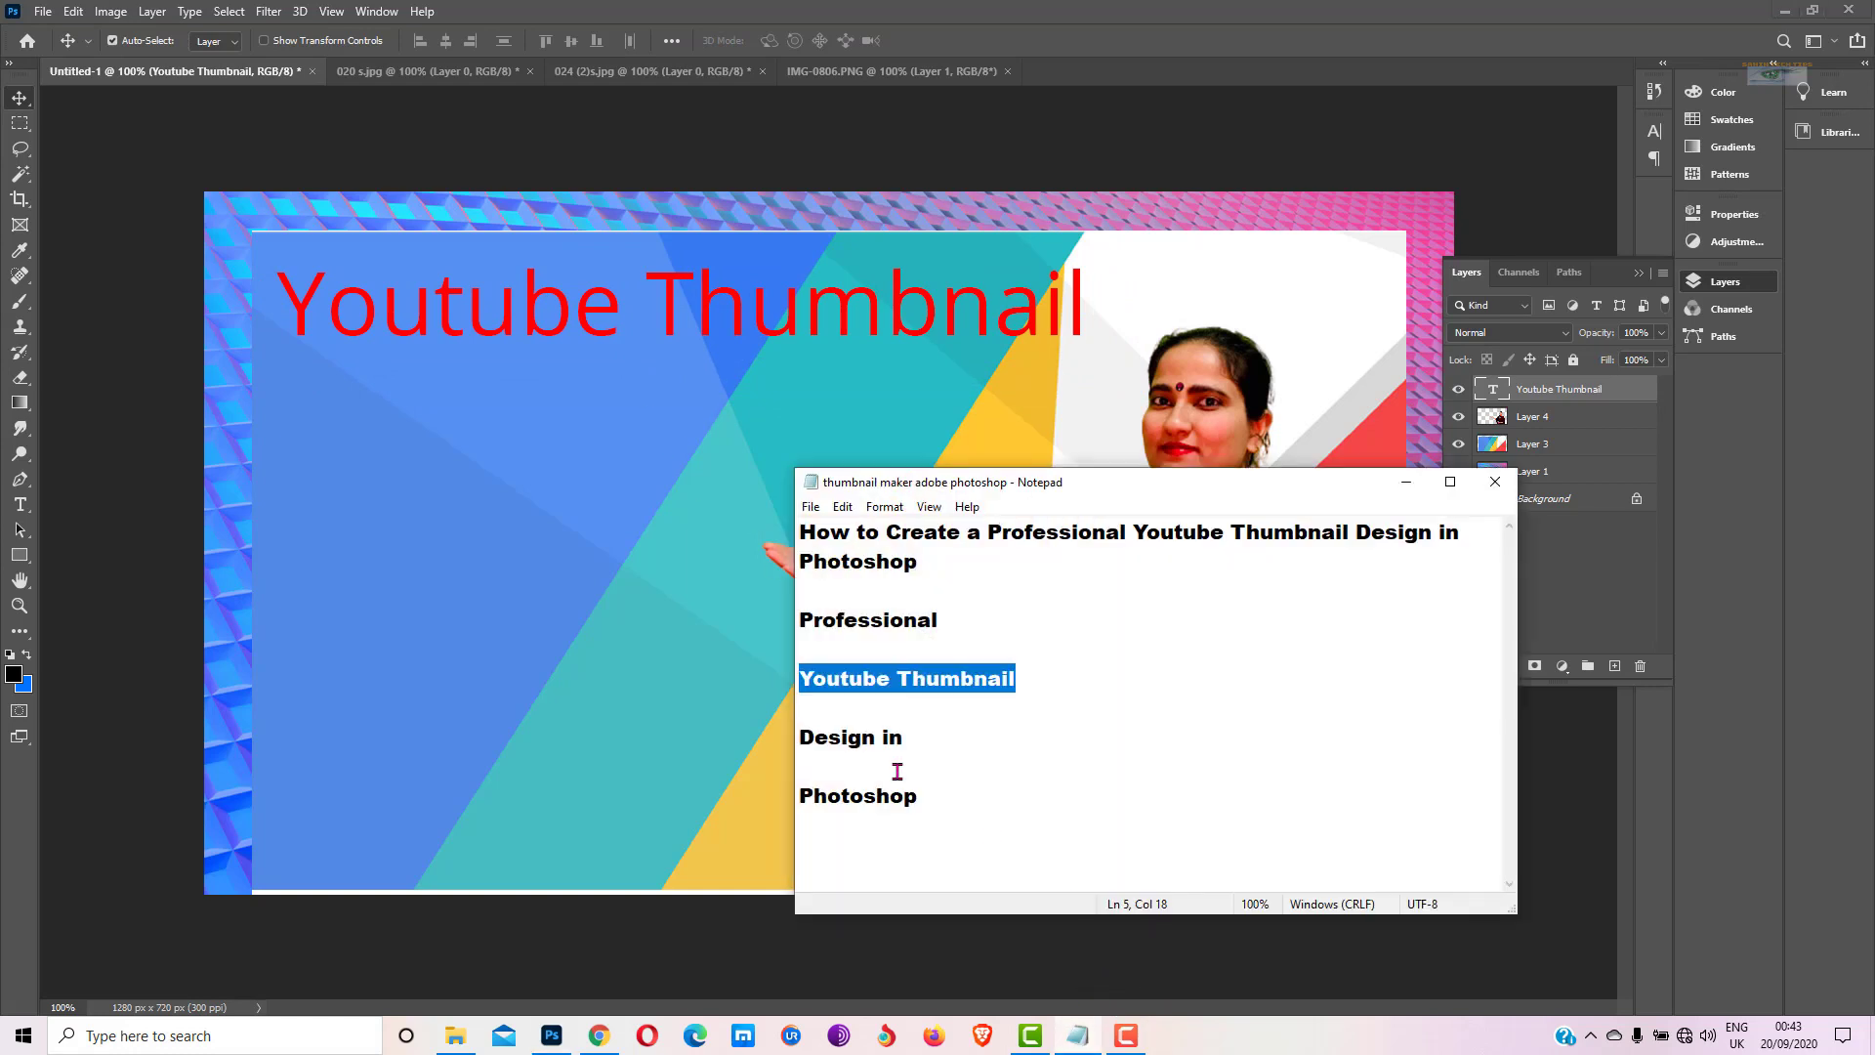
drag(802, 739, 903, 739)
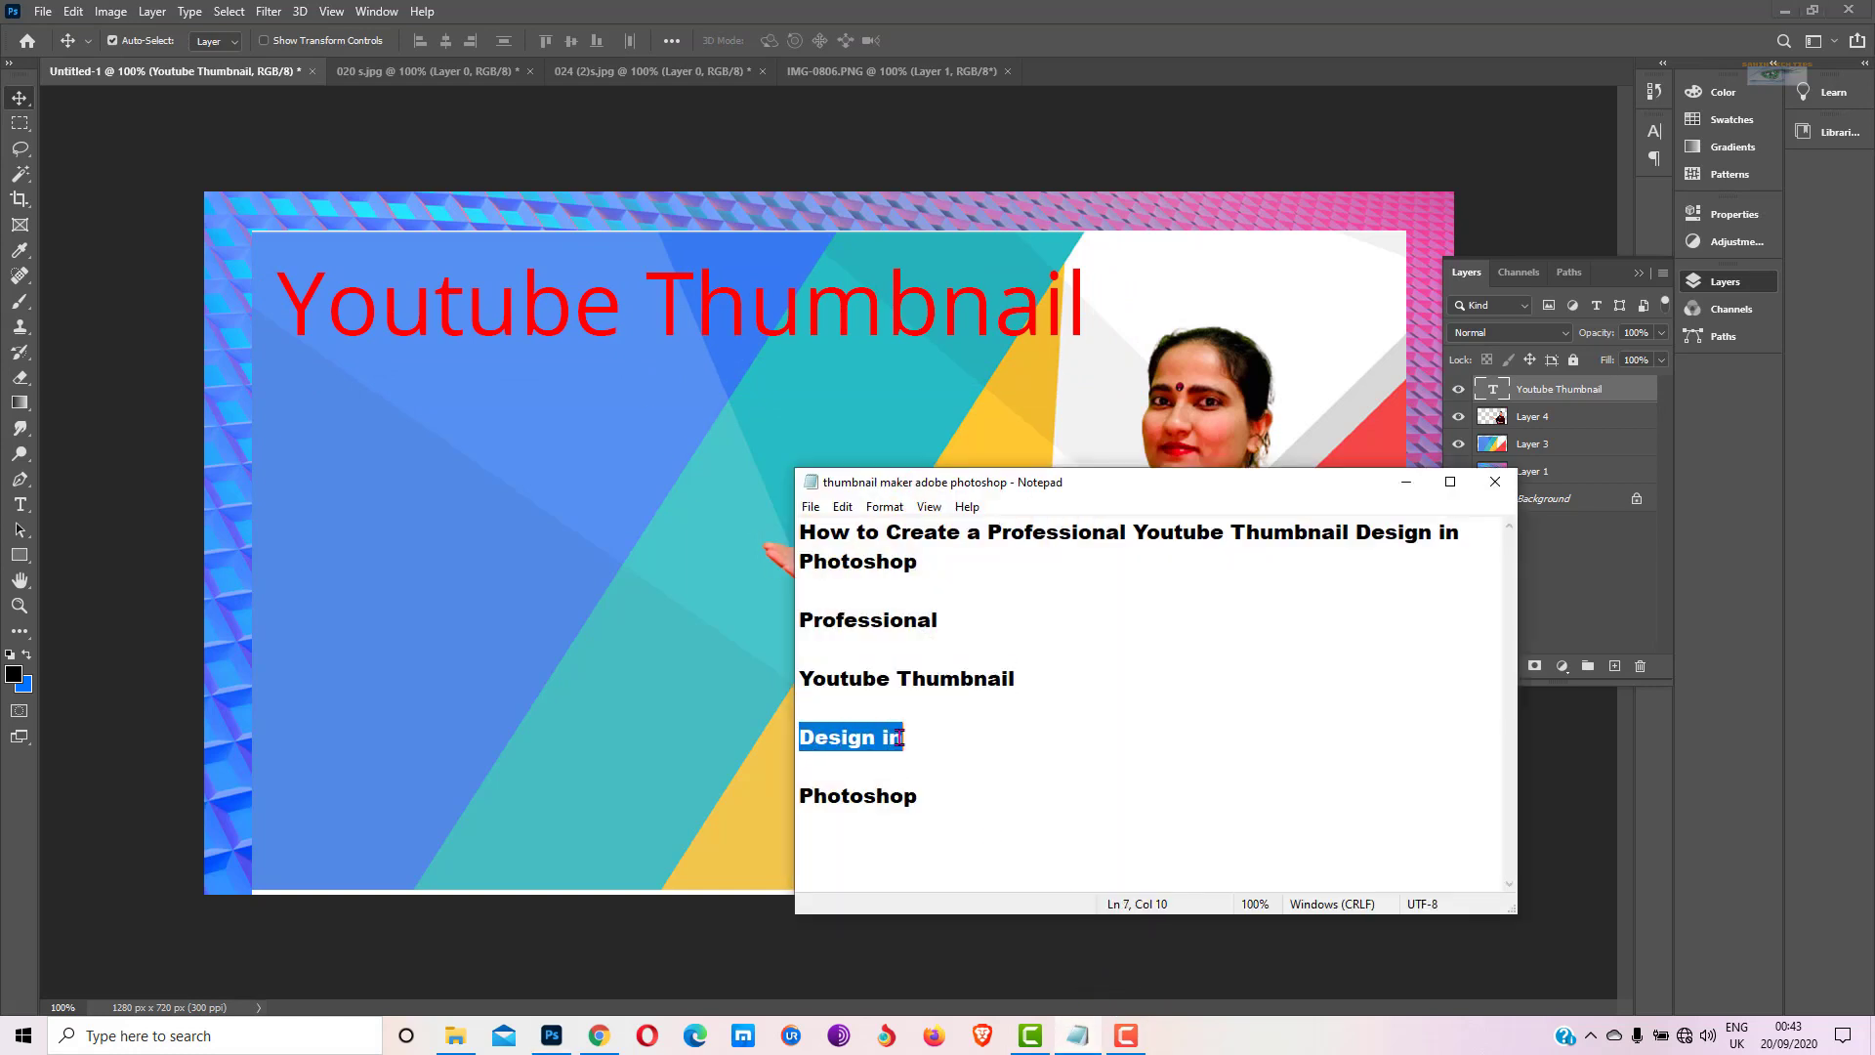
right_click(867, 736)
click(914, 501)
click(1406, 481)
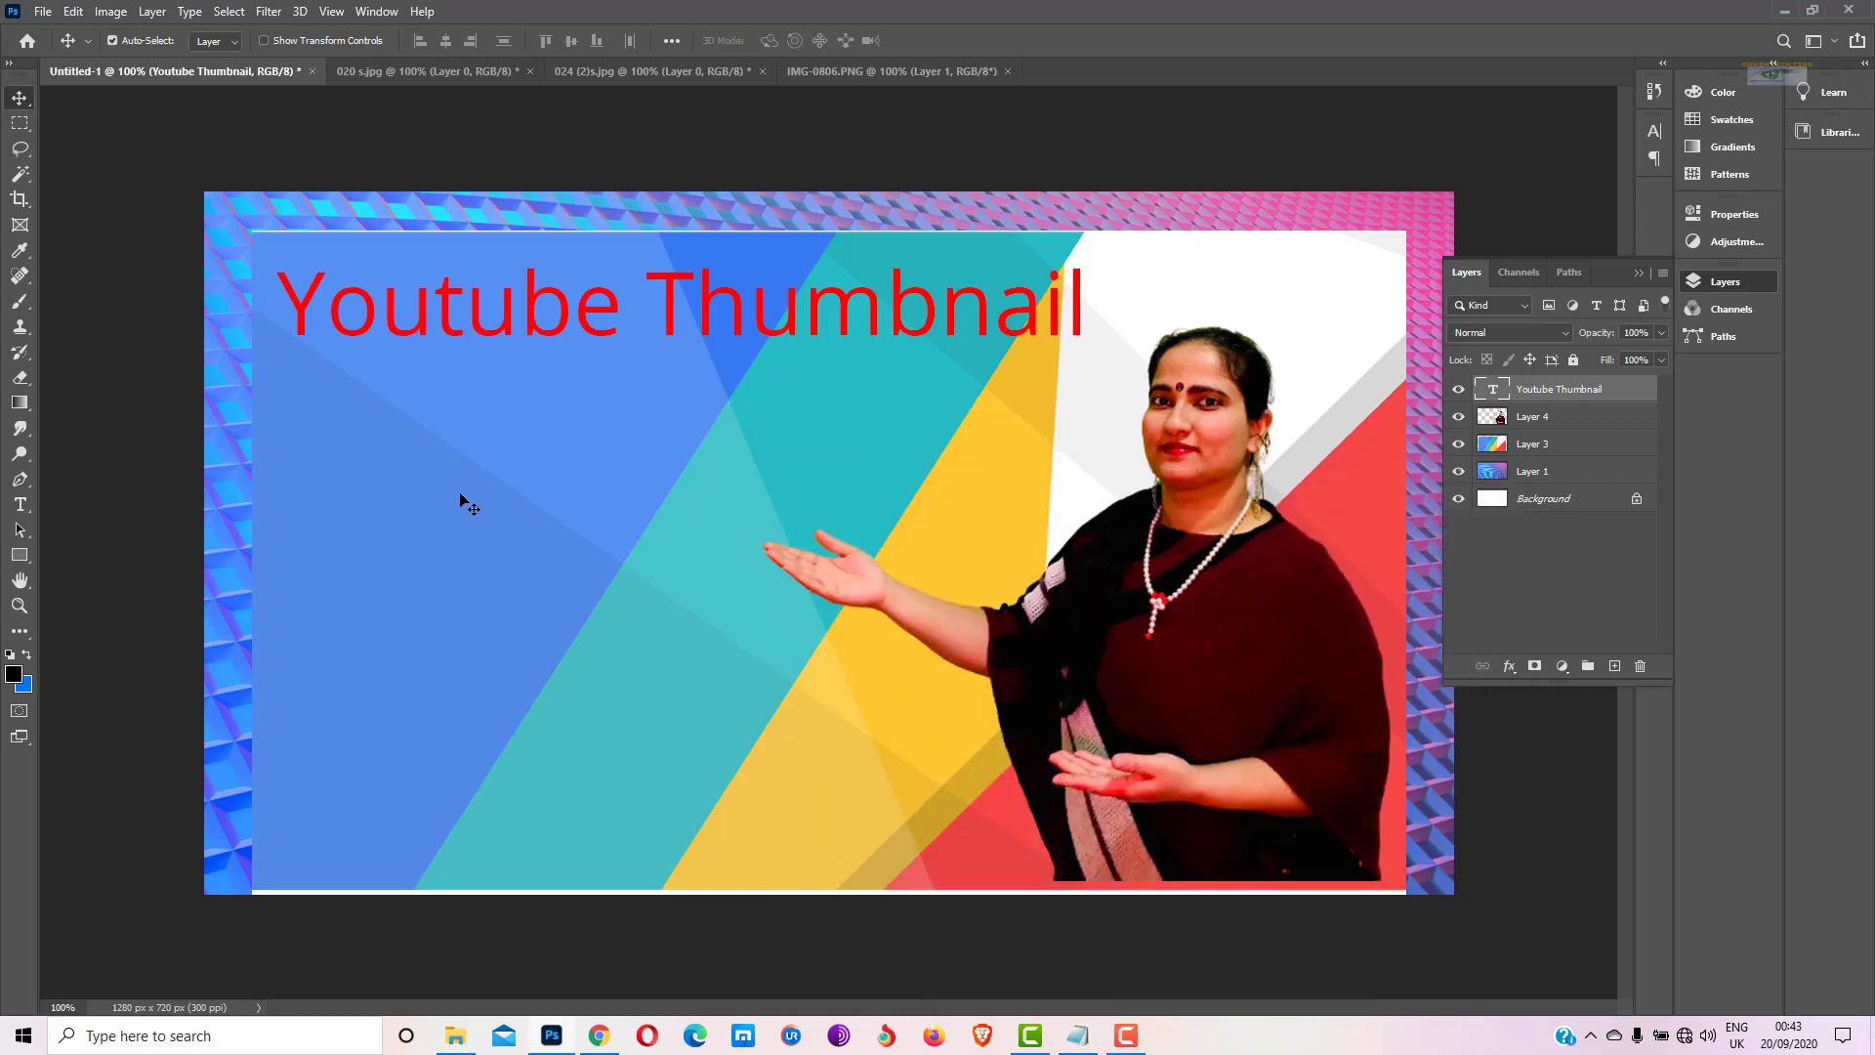
click(19, 504)
click(352, 513)
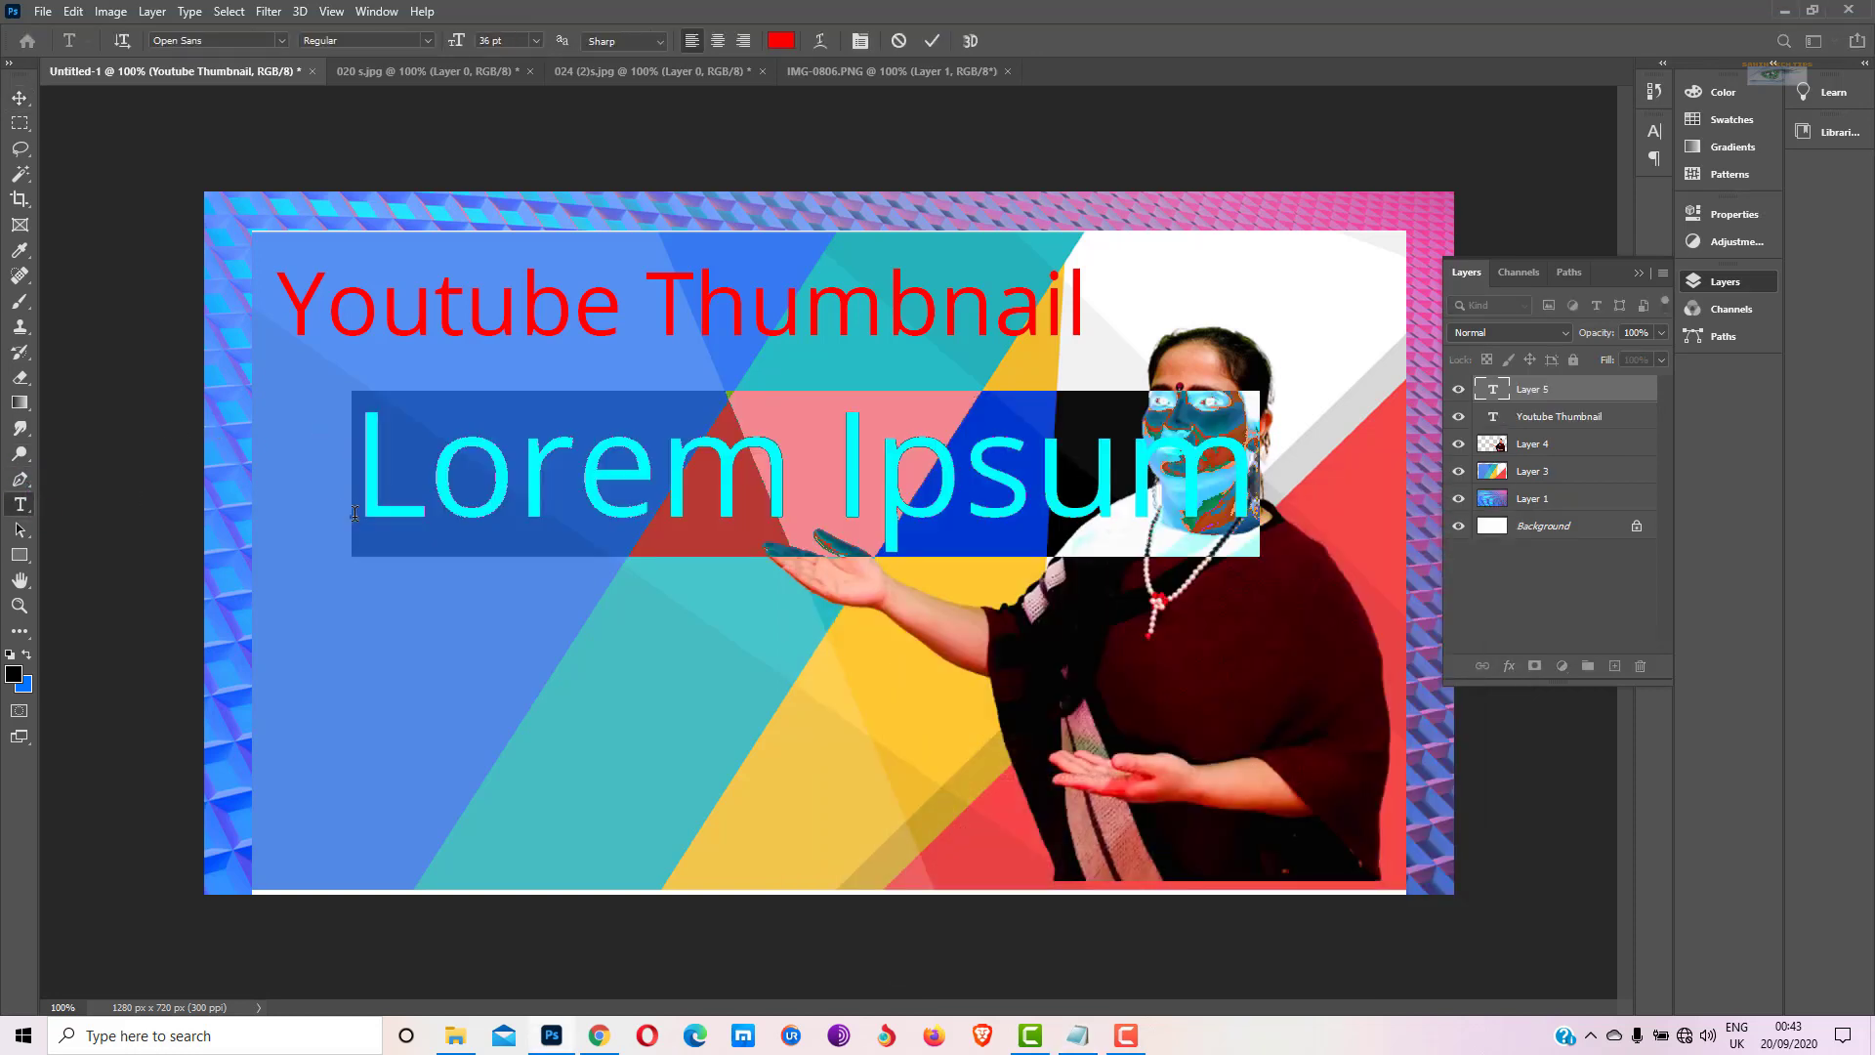
key(ctrl+v)
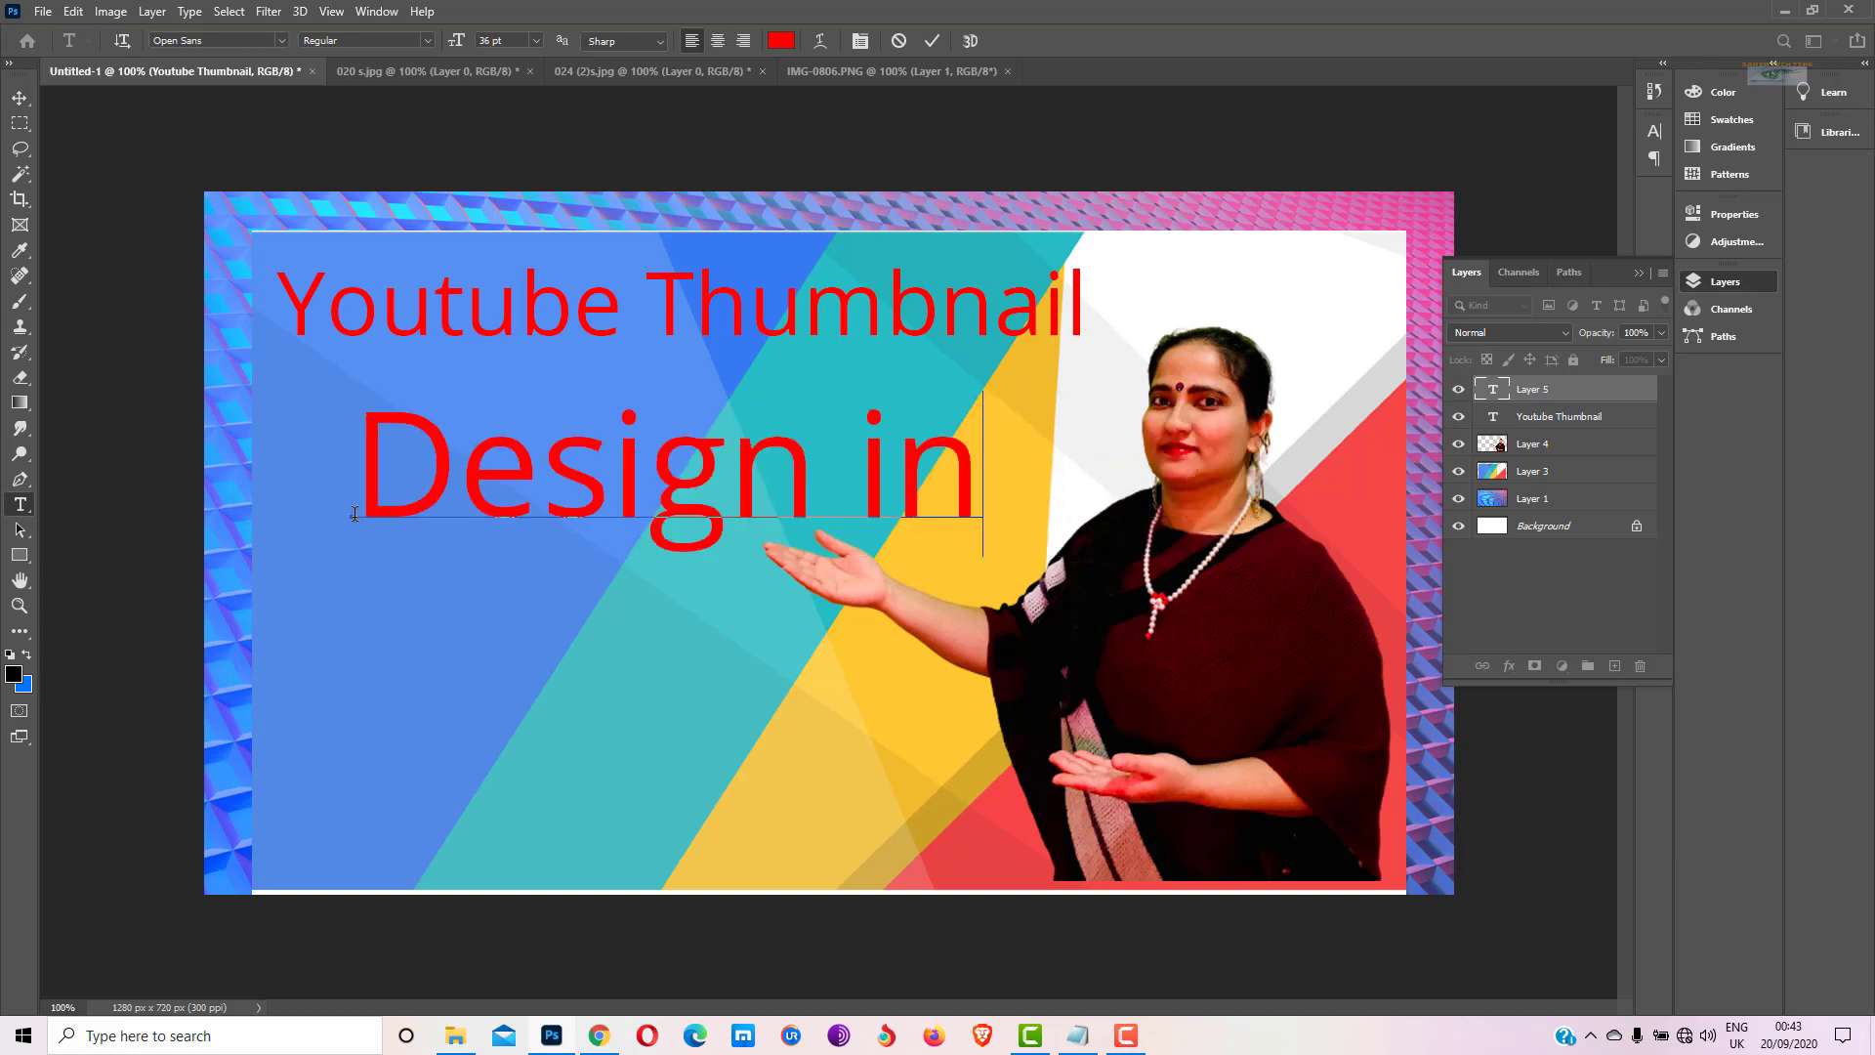
click(20, 98)
drag(595, 482, 545, 469)
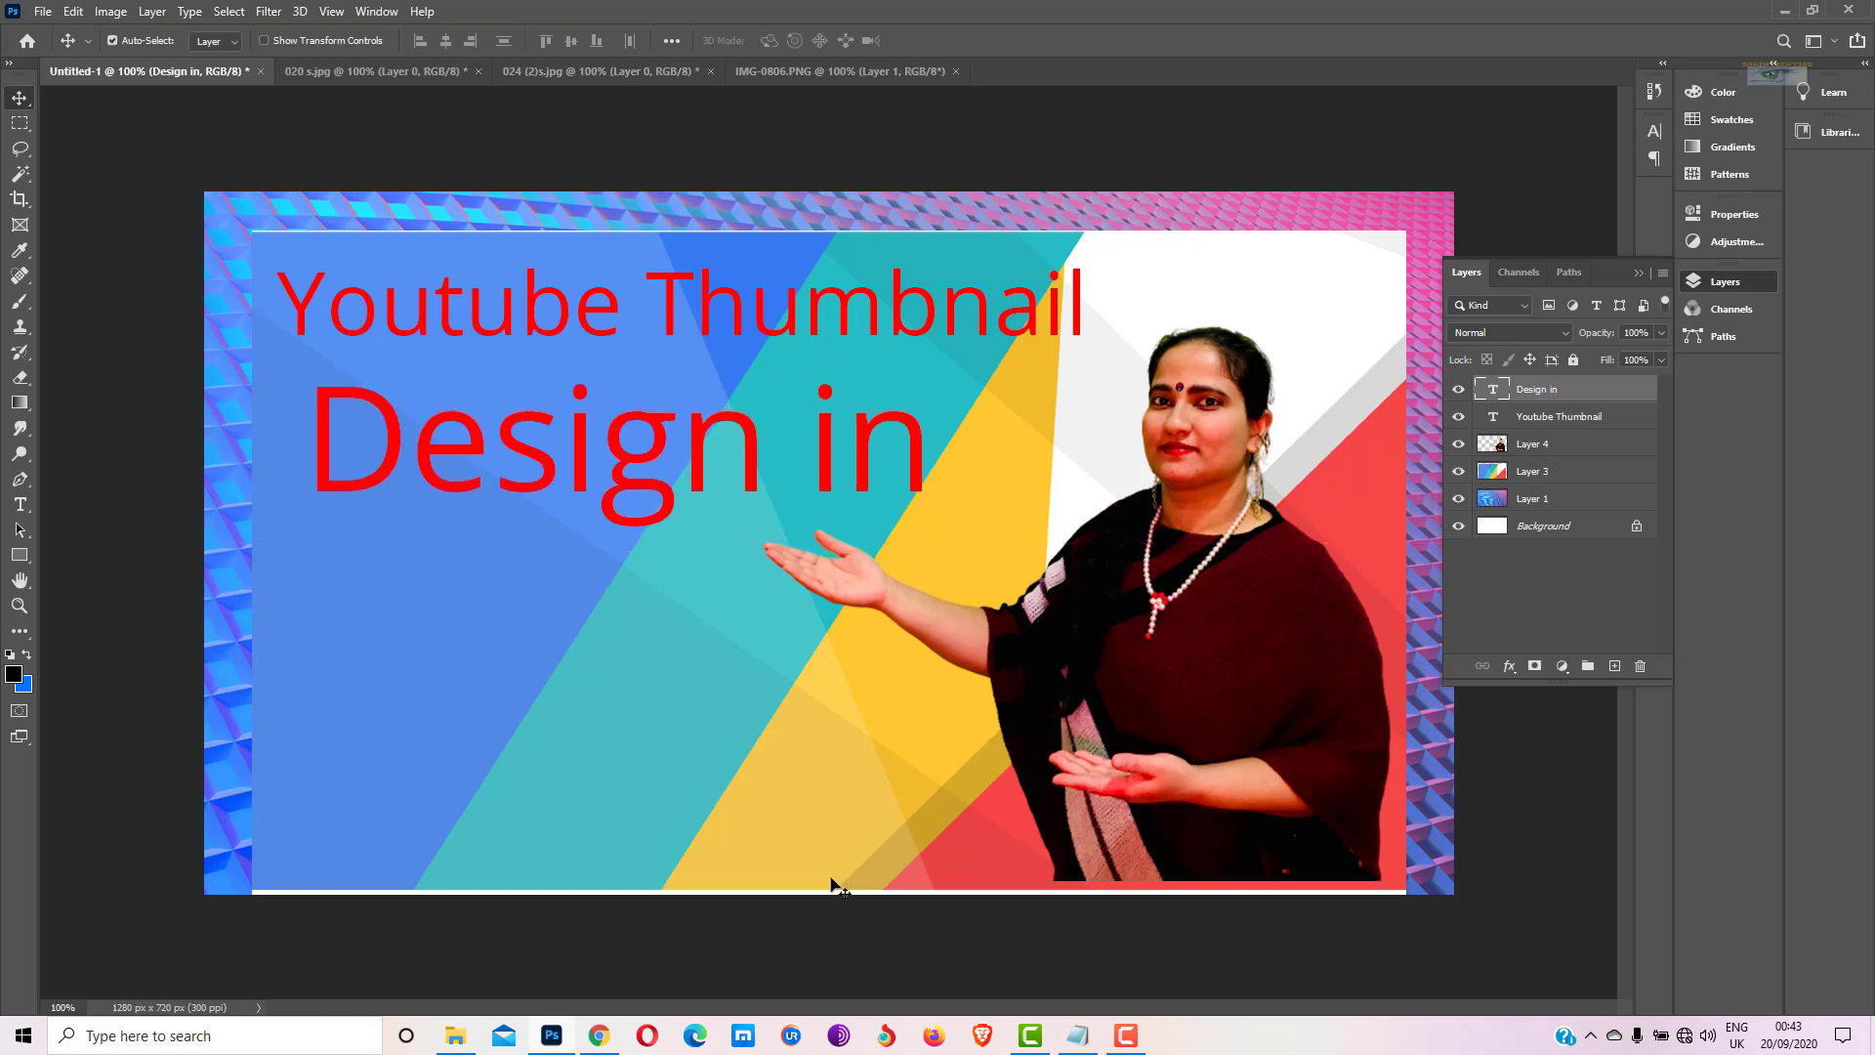
Copy "Photoshop" from the Notepad notes and add it as a text layer below the "Design in" line
click(1079, 1037)
drag(801, 794, 914, 796)
right_click(894, 796)
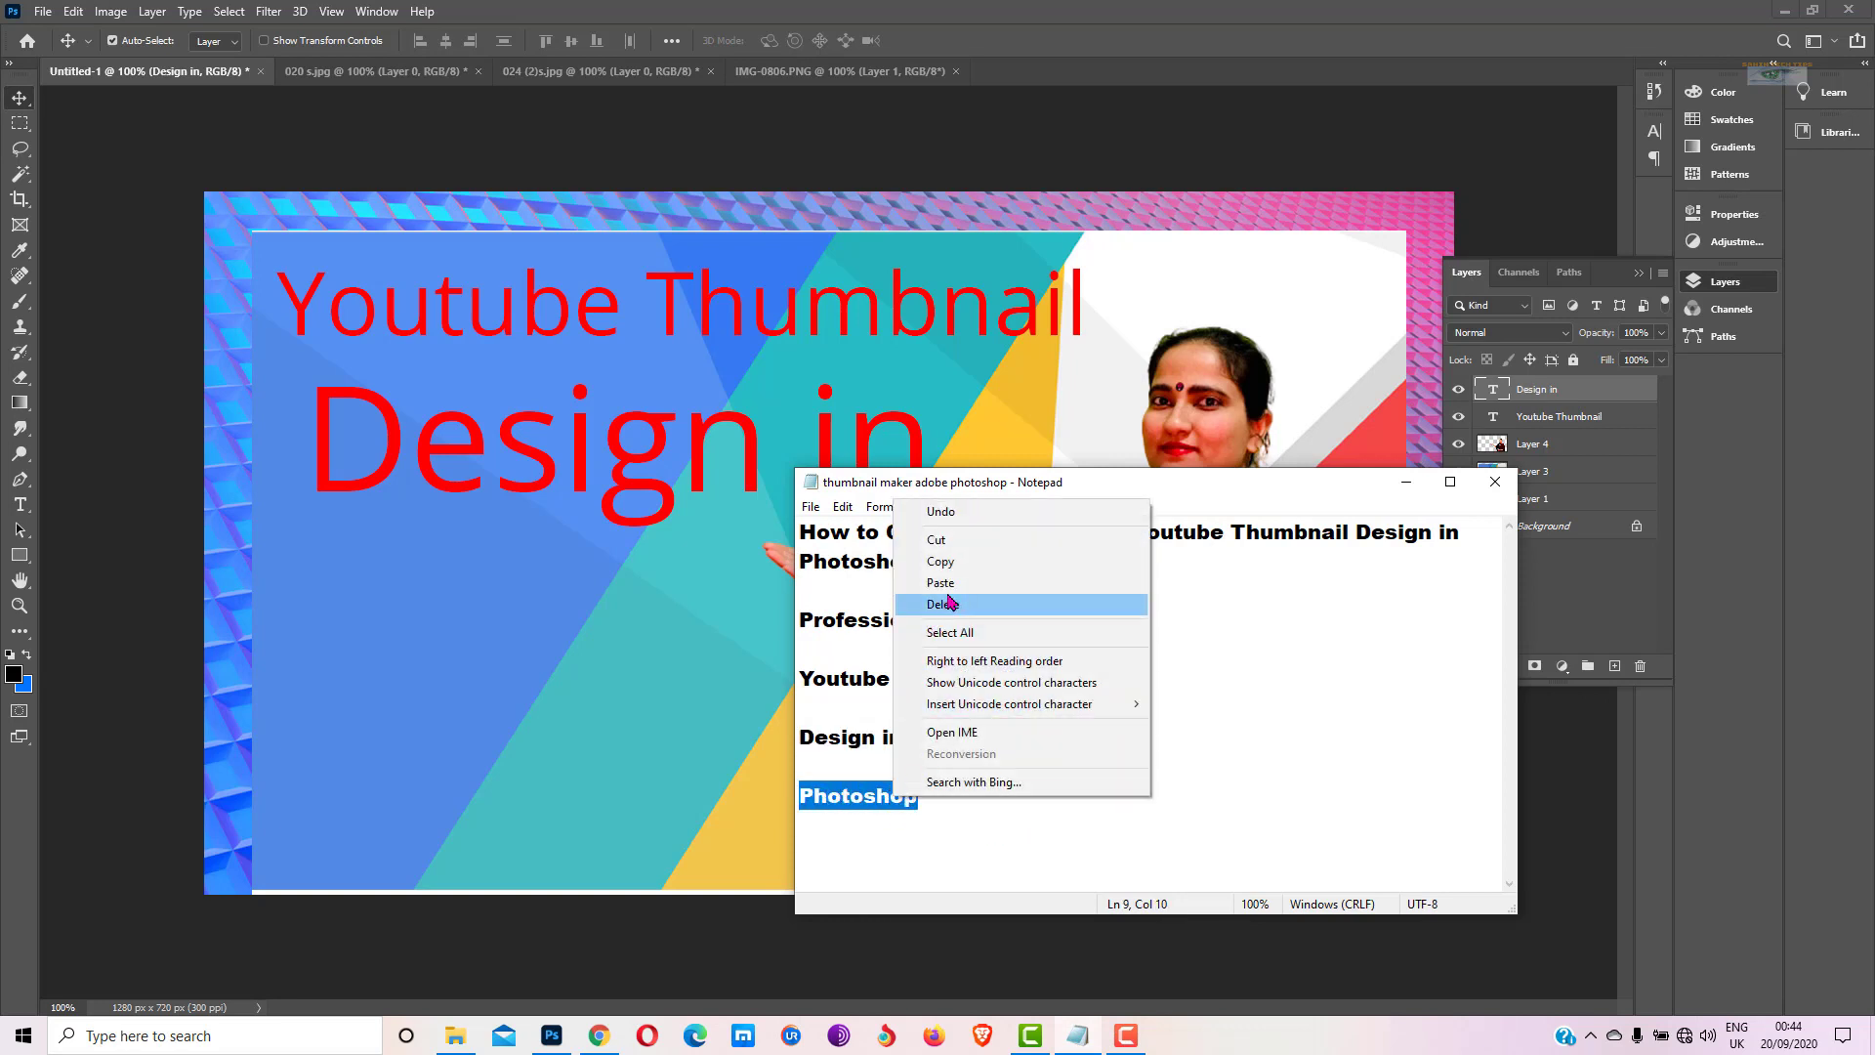
click(937, 564)
click(1406, 481)
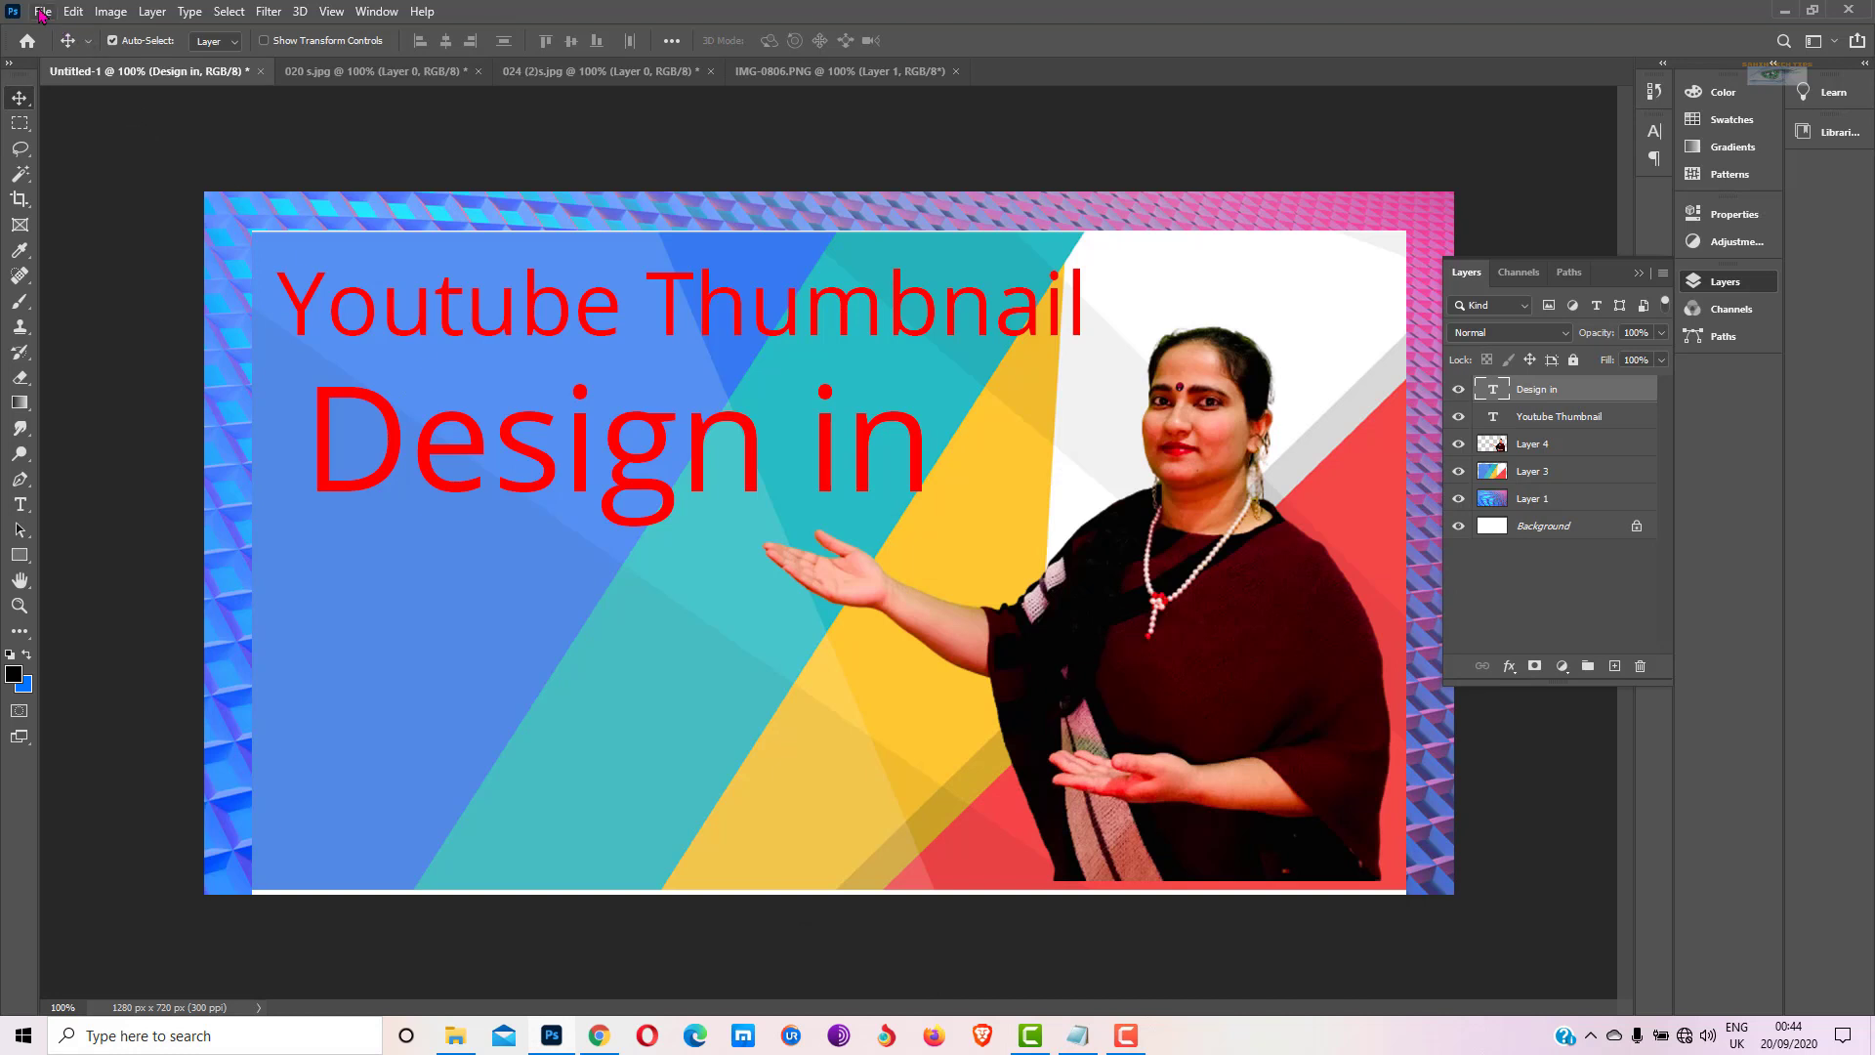
click(20, 504)
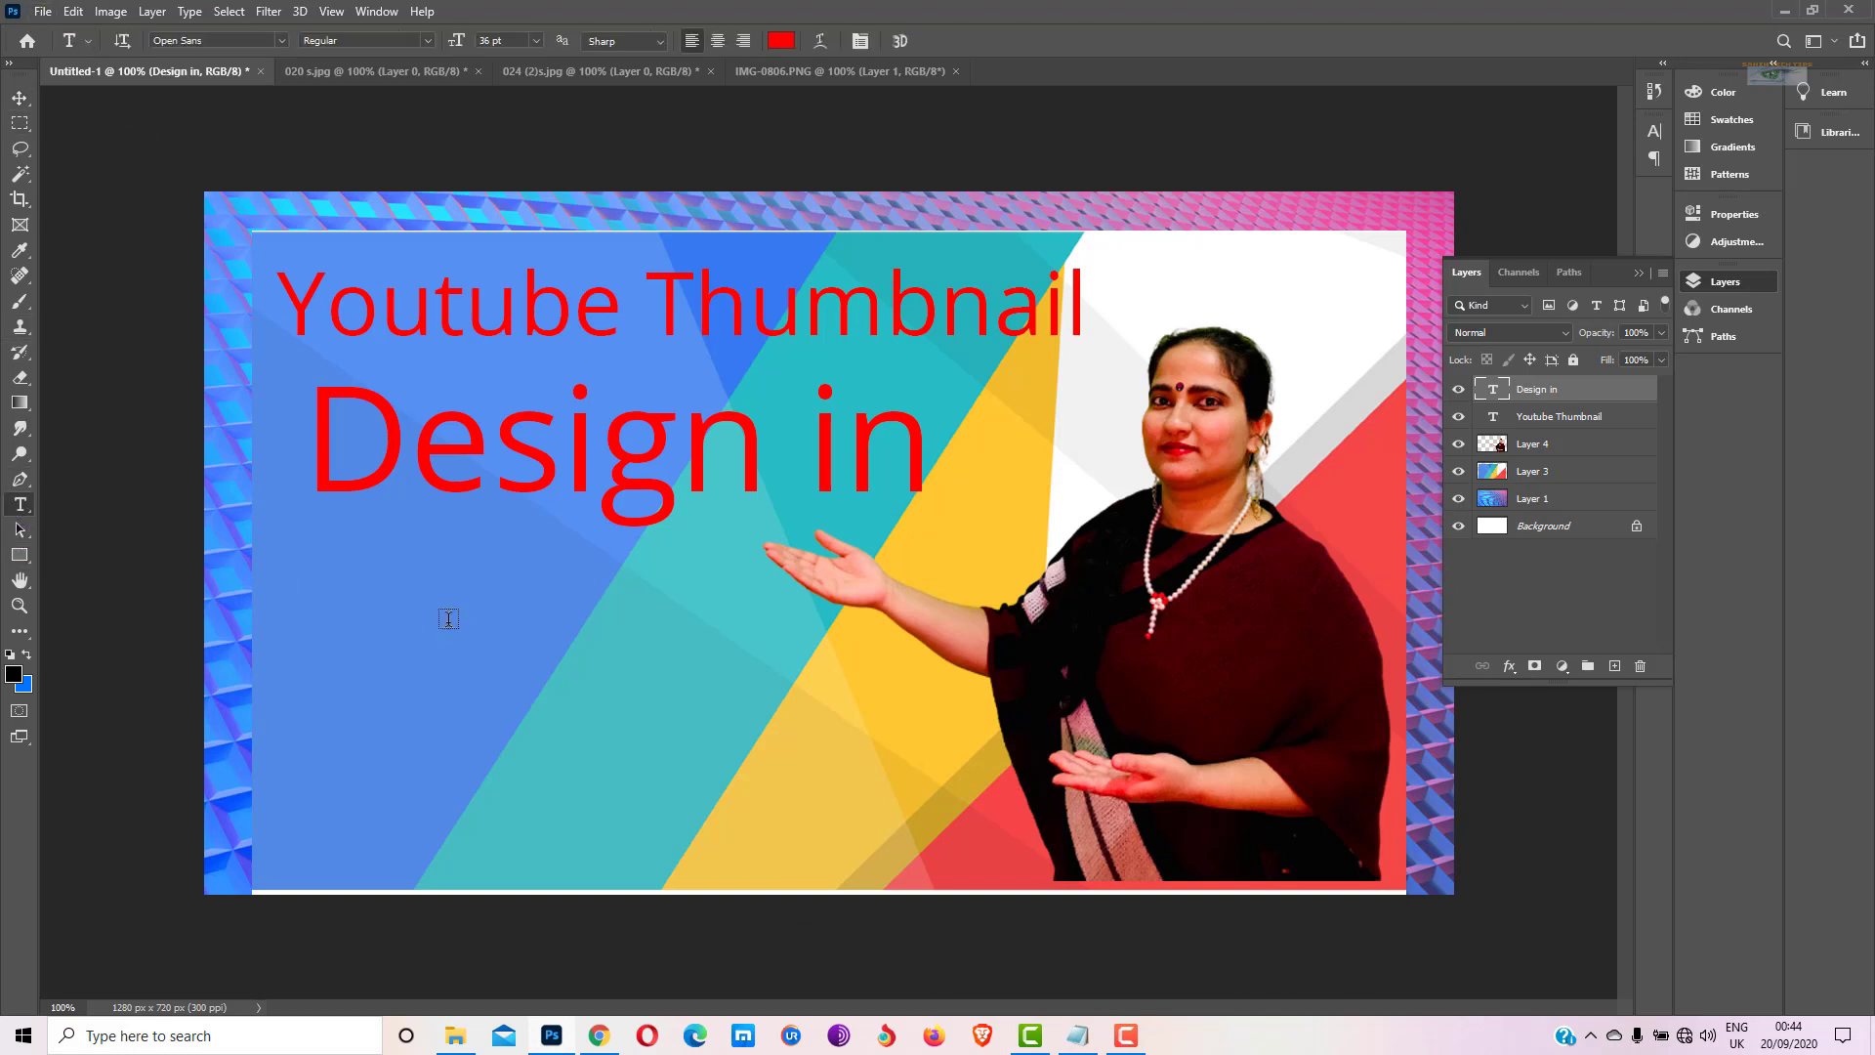
click(362, 663)
key(ctrl+v)
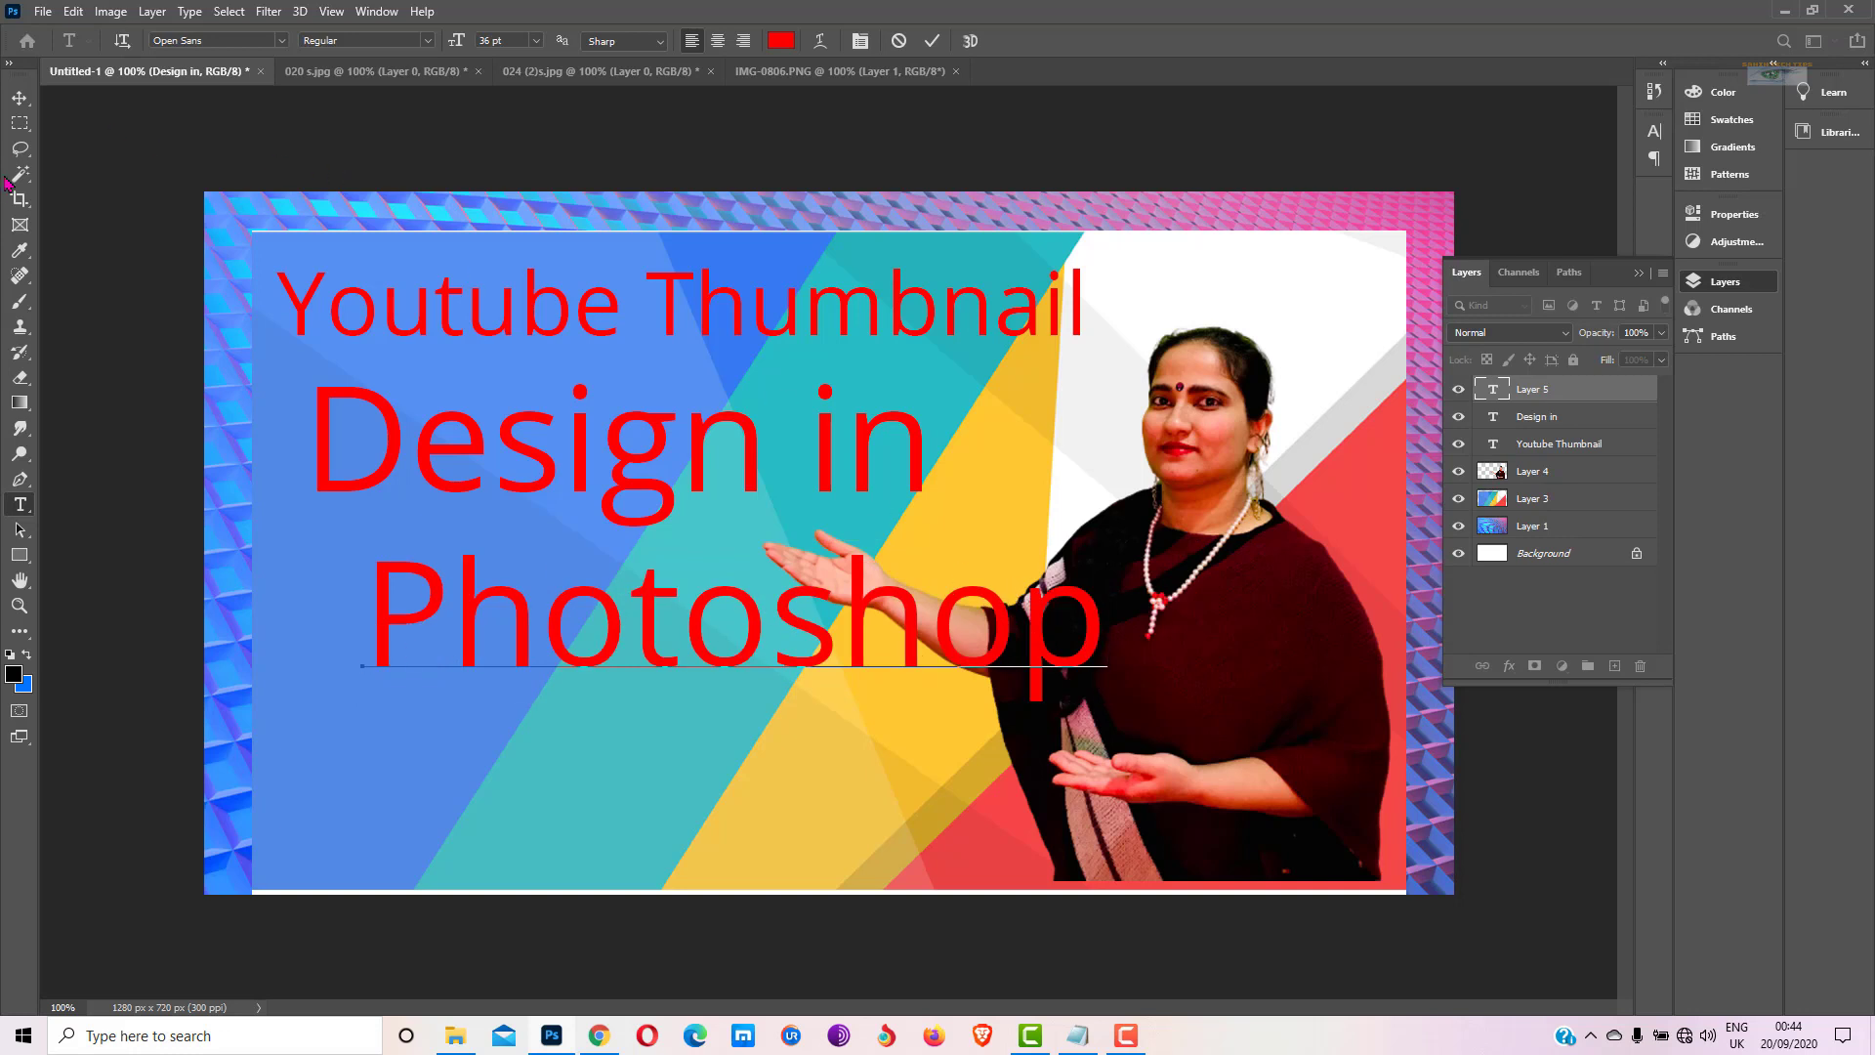
Move the "Photoshop" text up and scale it to about 88%, aligning its start under the "Design in" line
click(20, 97)
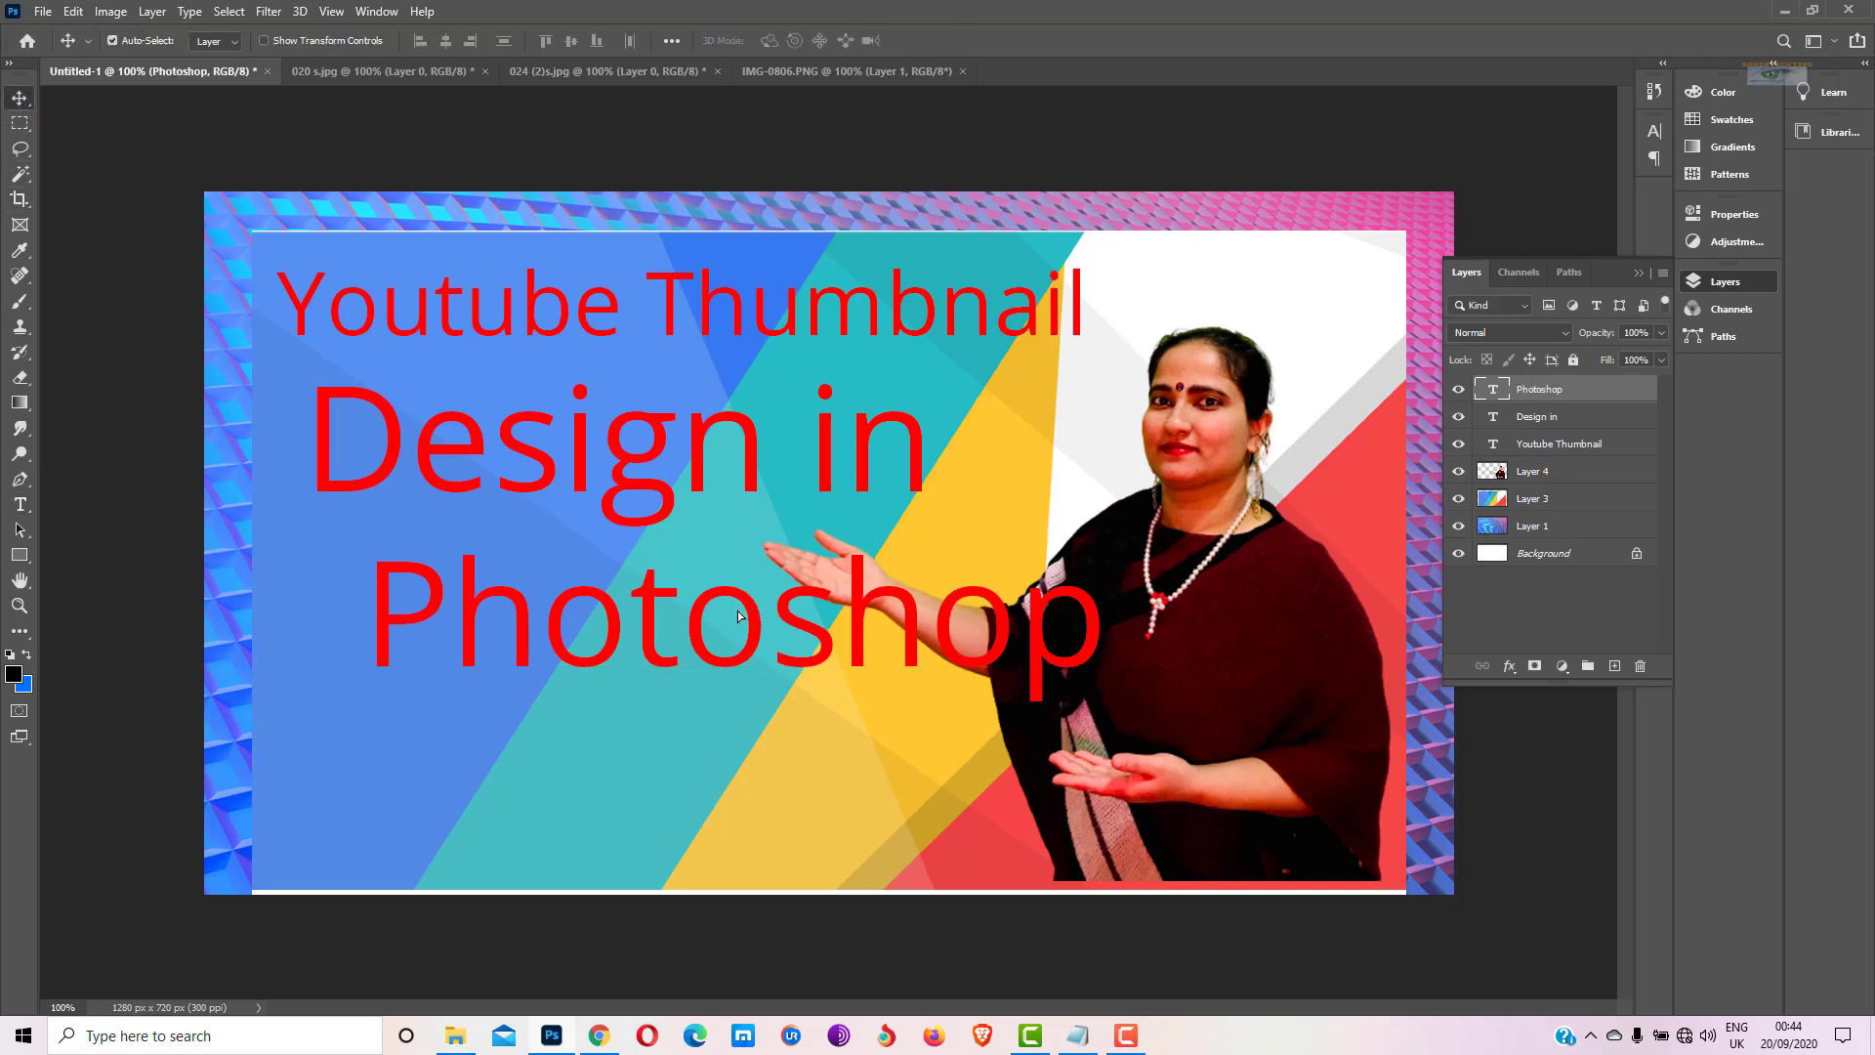
drag(739, 615, 686, 577)
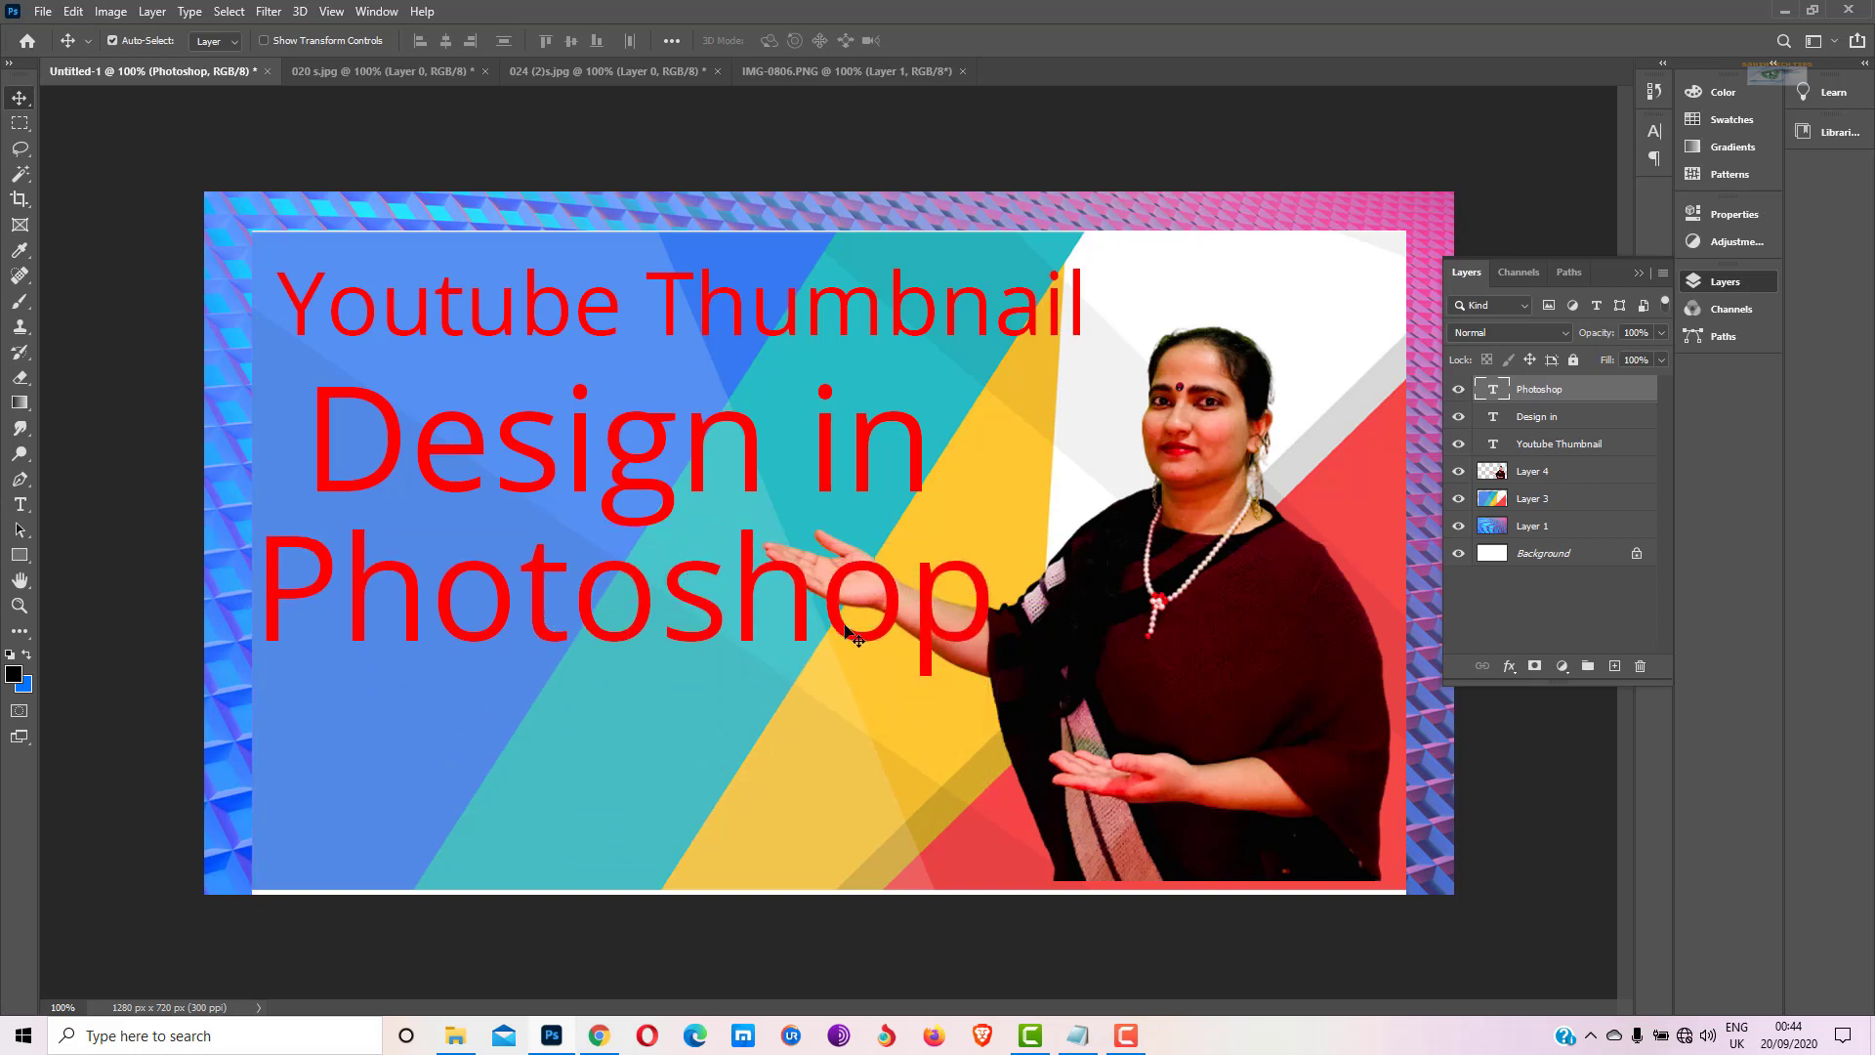
key(ctrl+t)
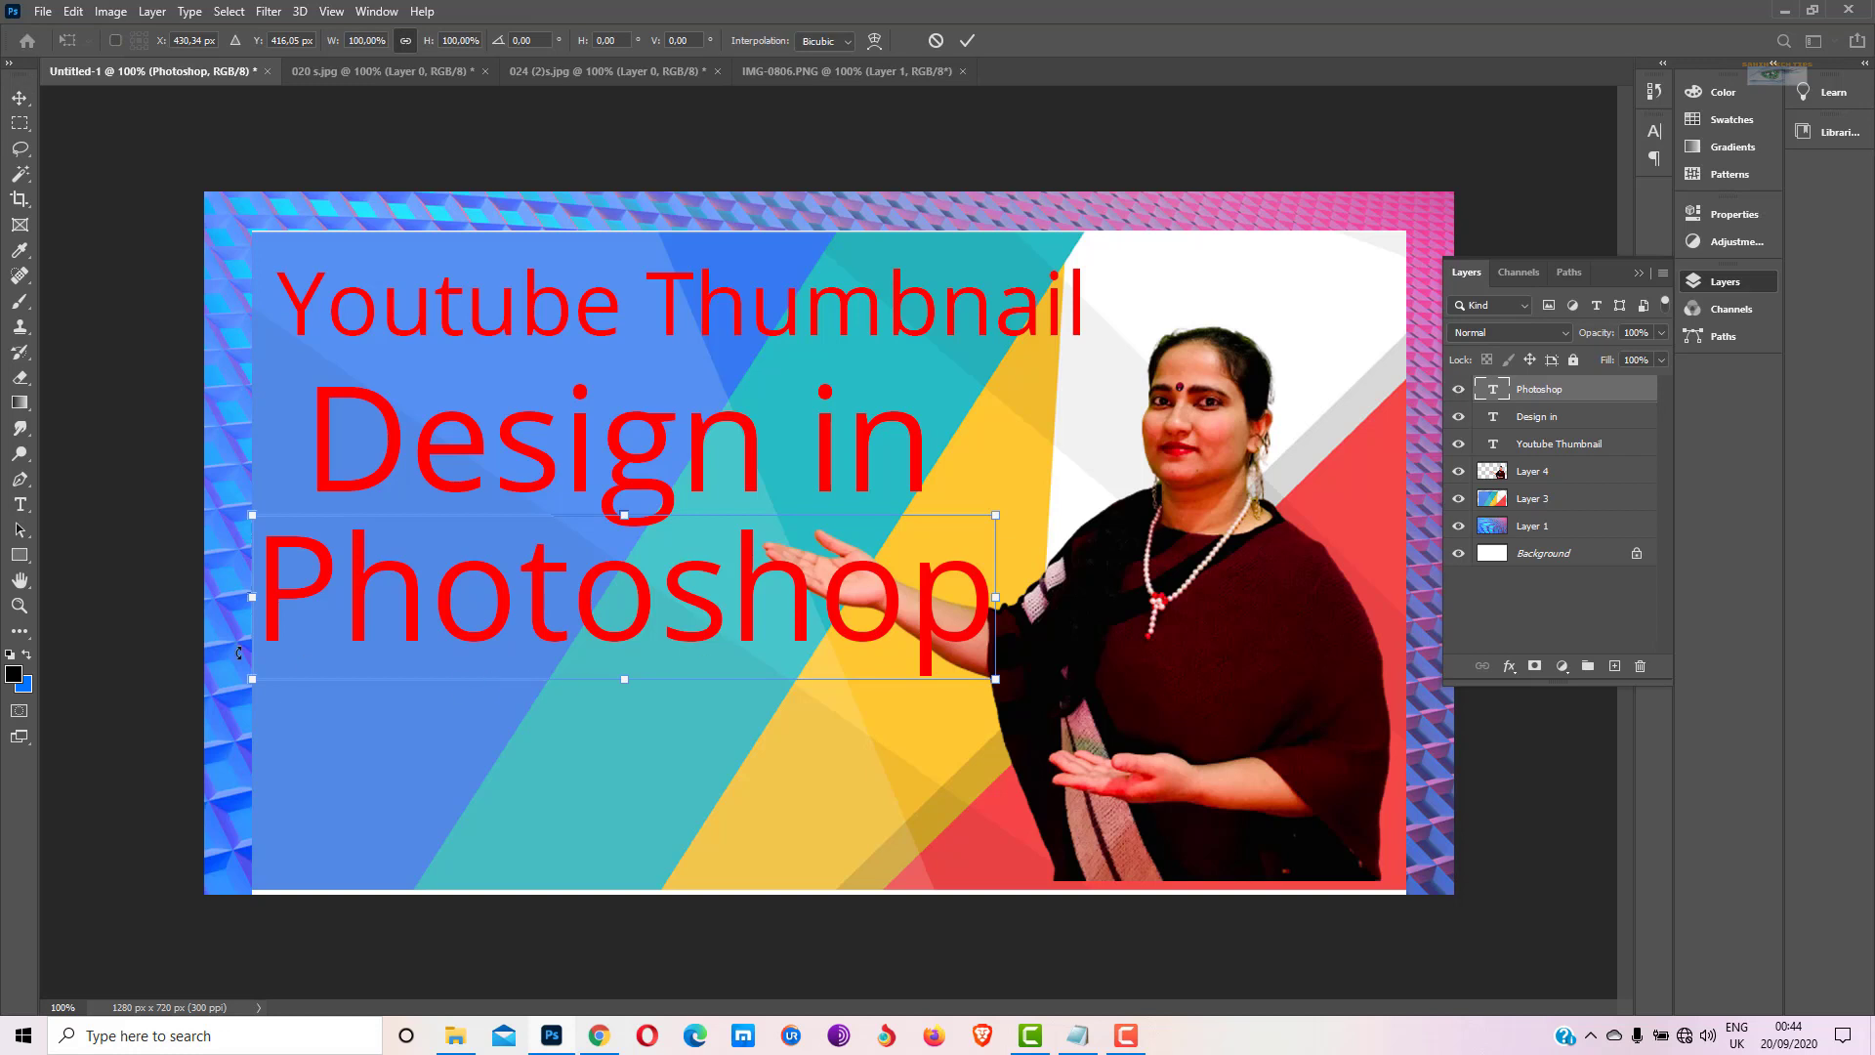
drag(259, 677, 341, 659)
drag(727, 587, 687, 599)
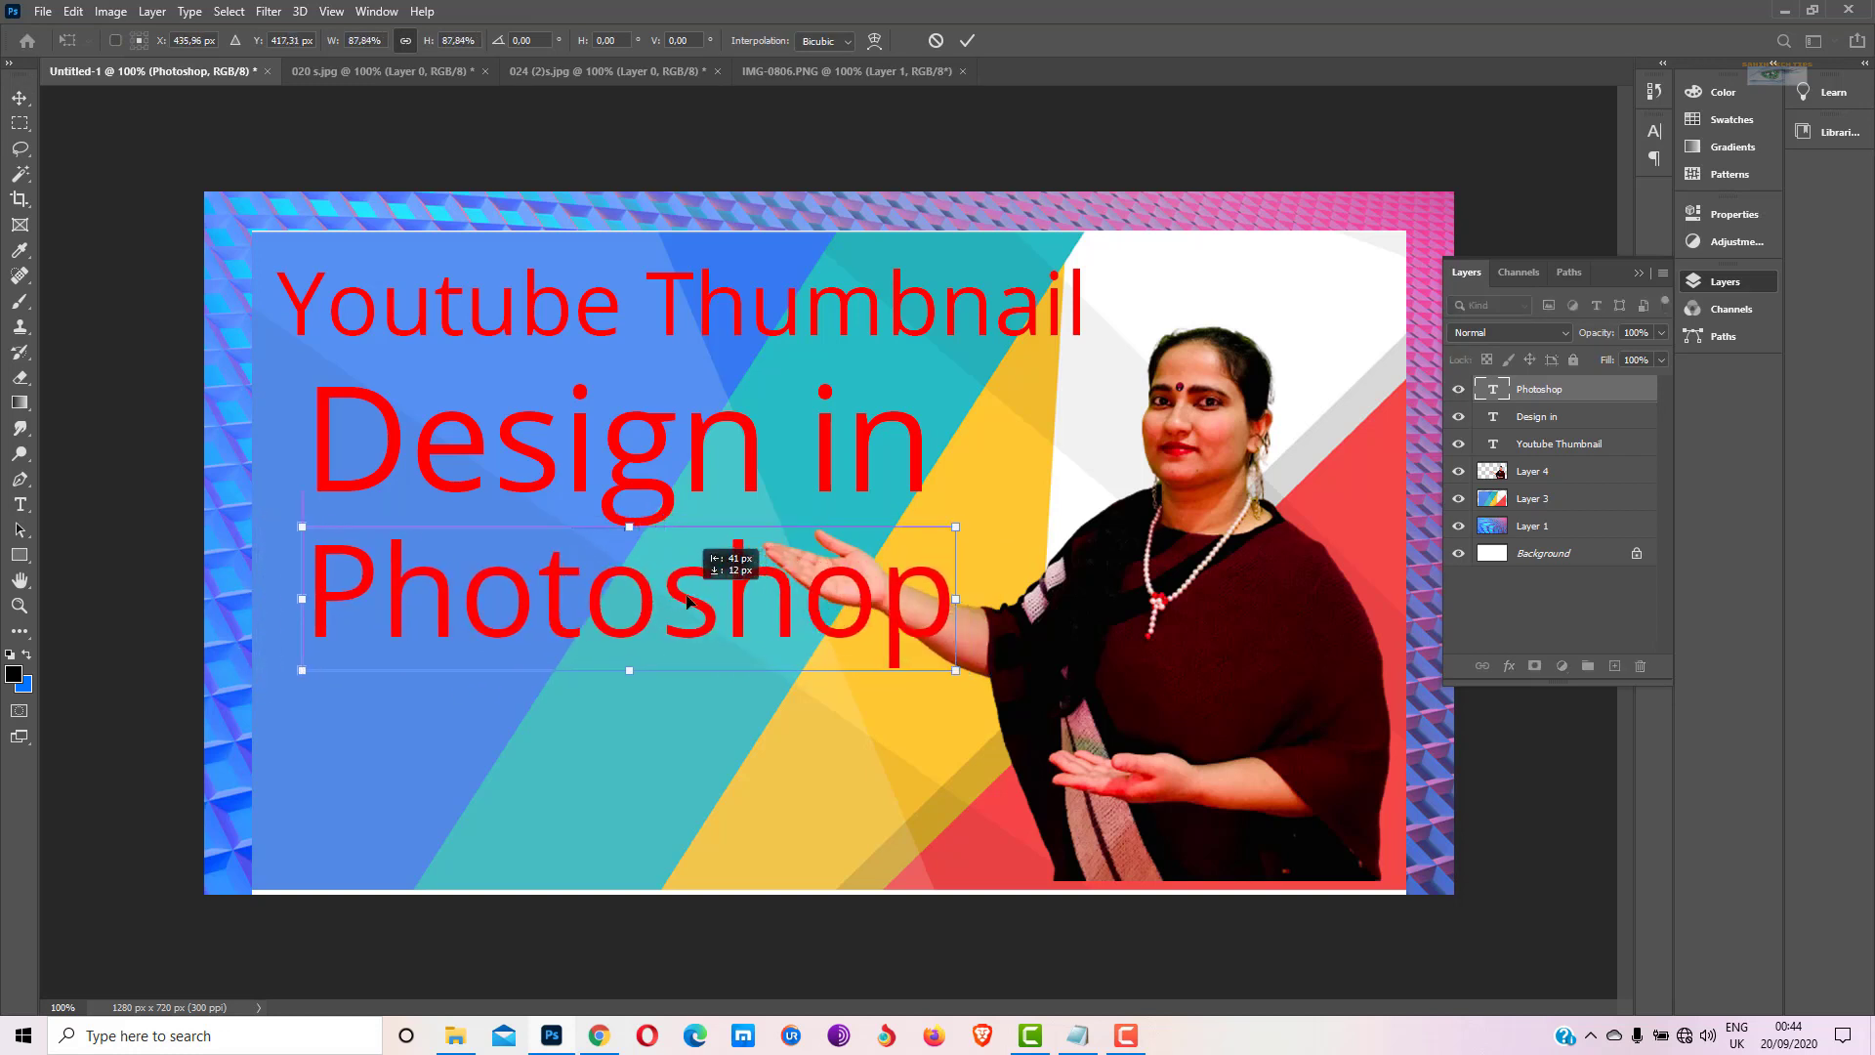
key(Return)
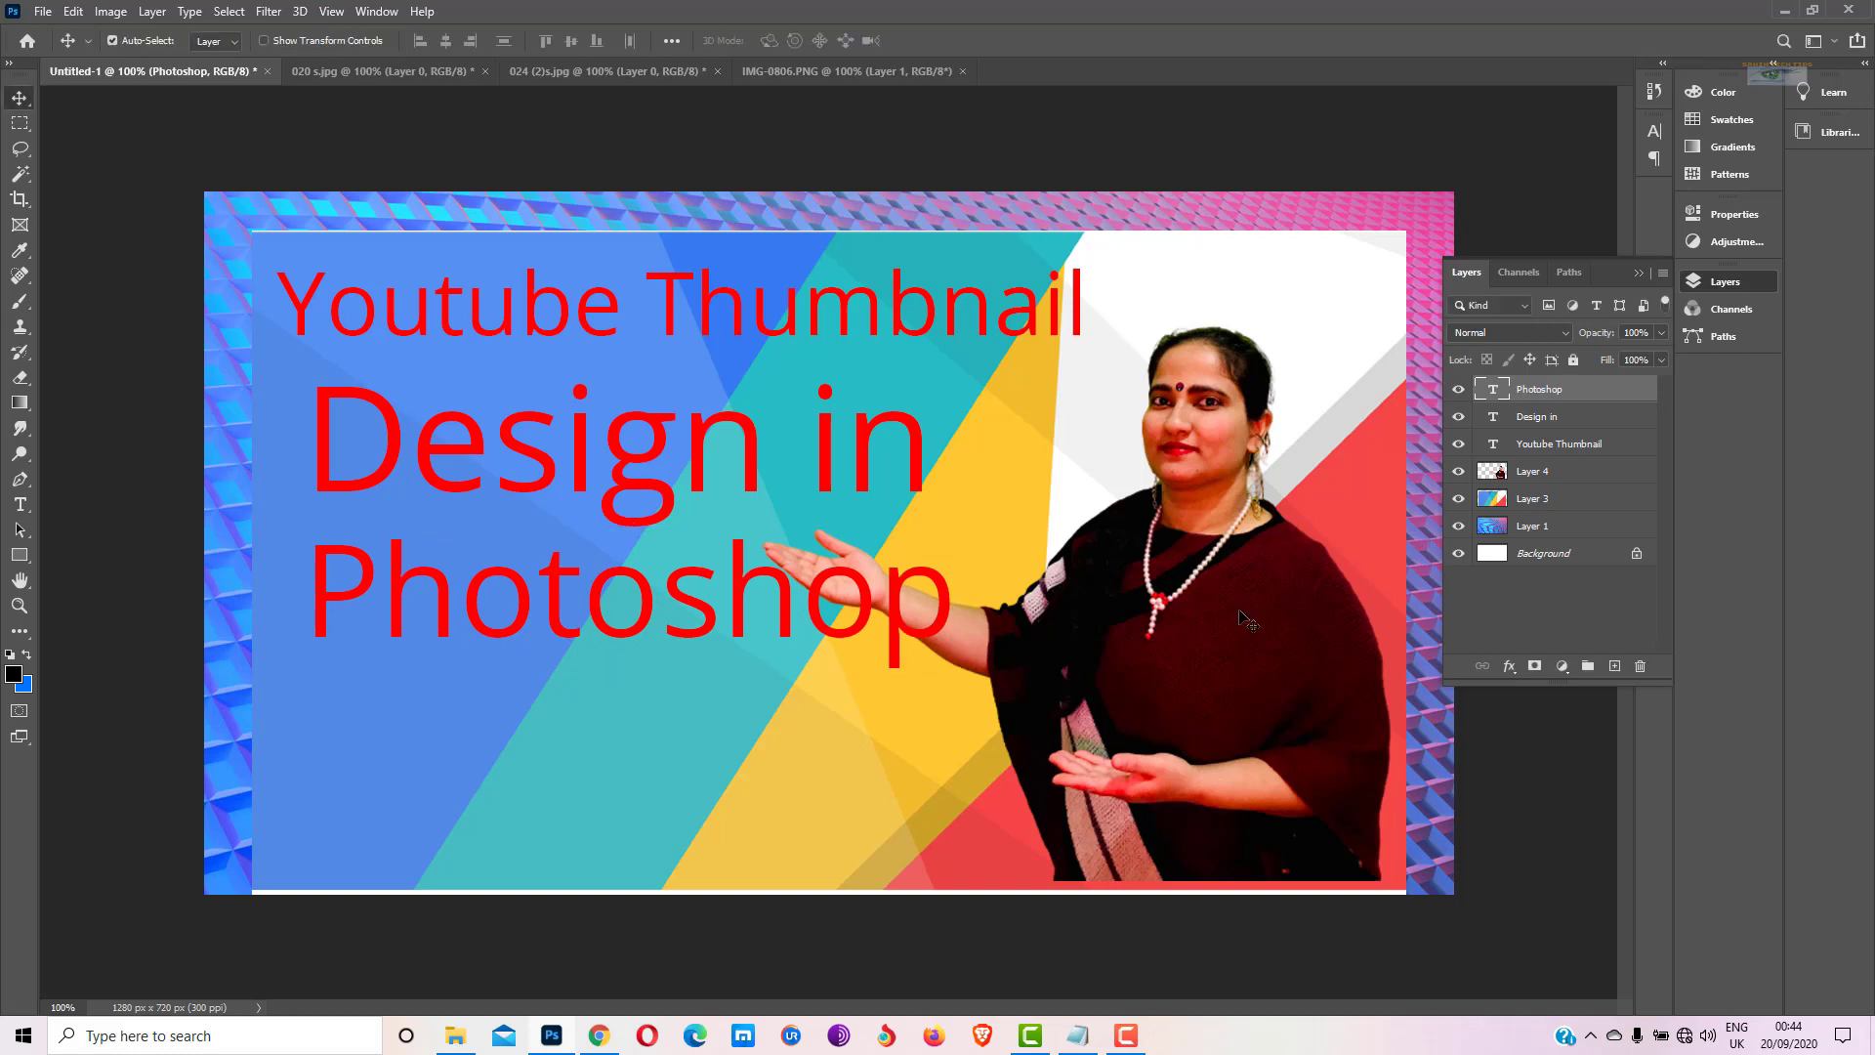
Shift the portrait to the artwork's right edge and scale the "Photoshop" text to about 87%, placing it lower, beside the raised hand
drag(1184, 625, 1241, 629)
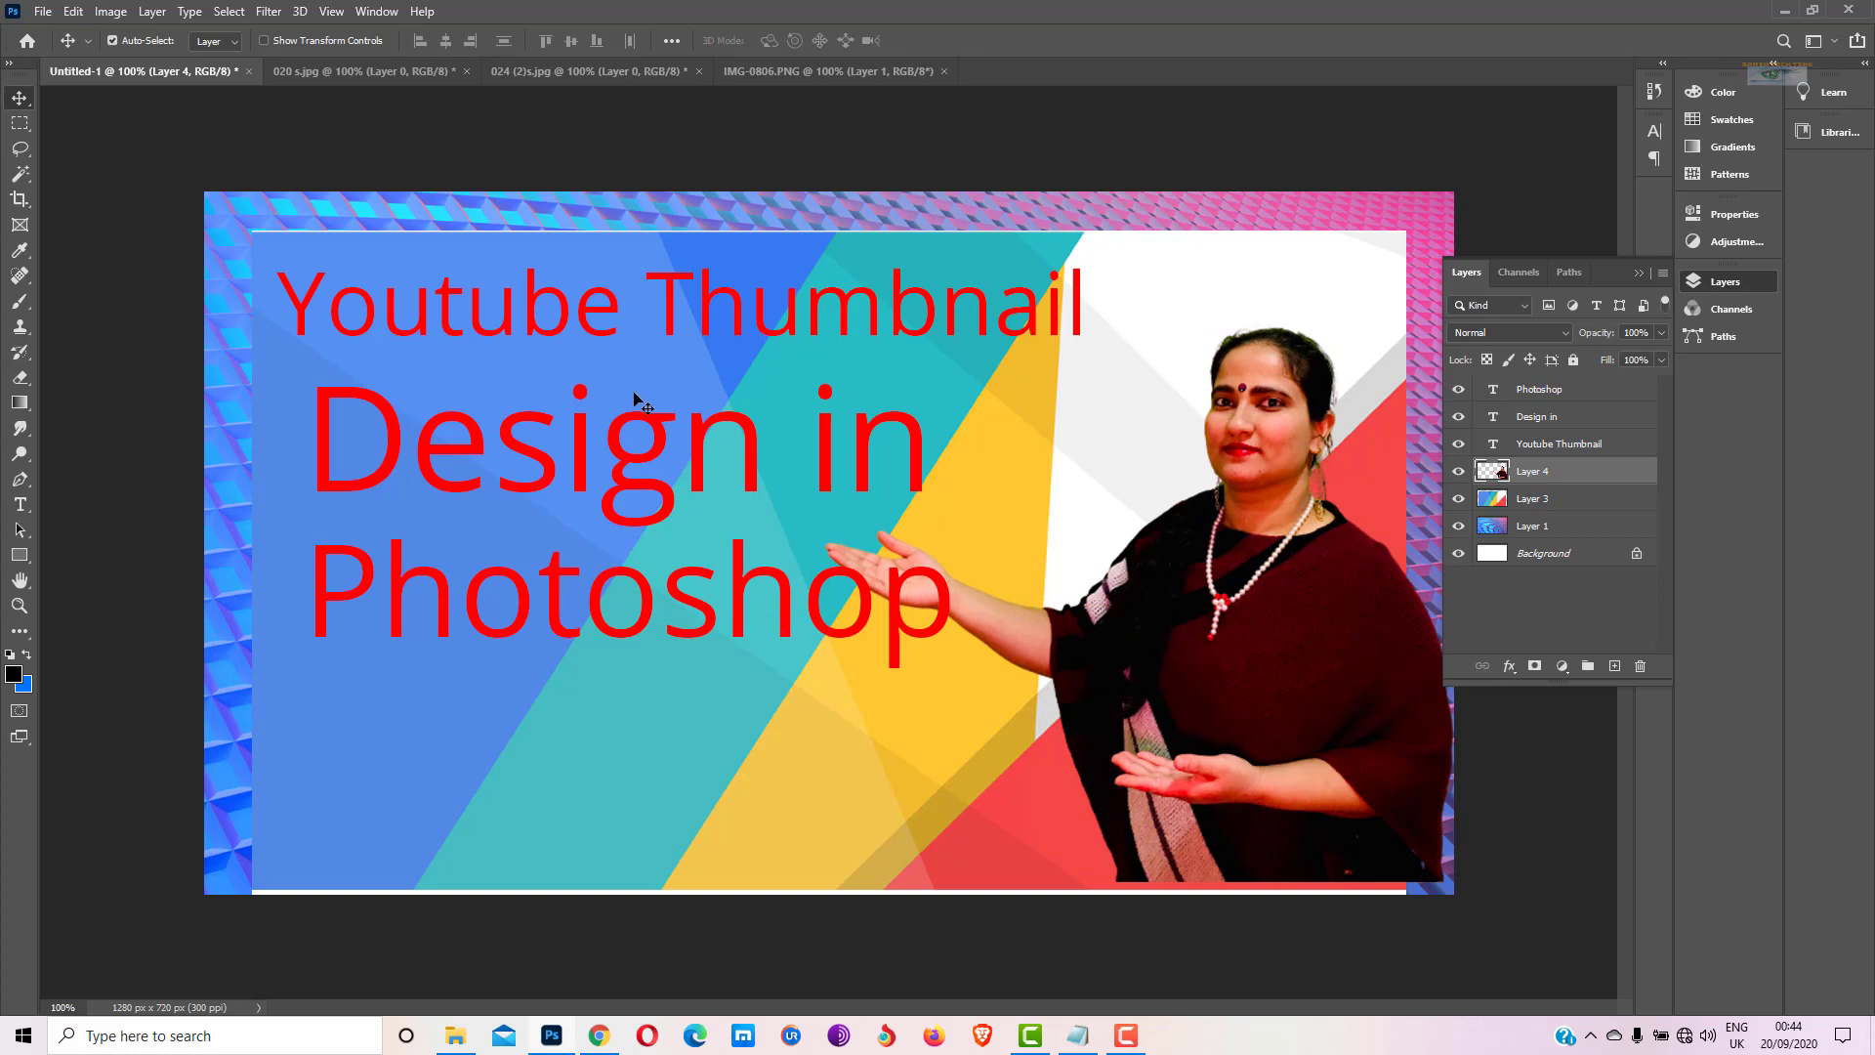
click(744, 583)
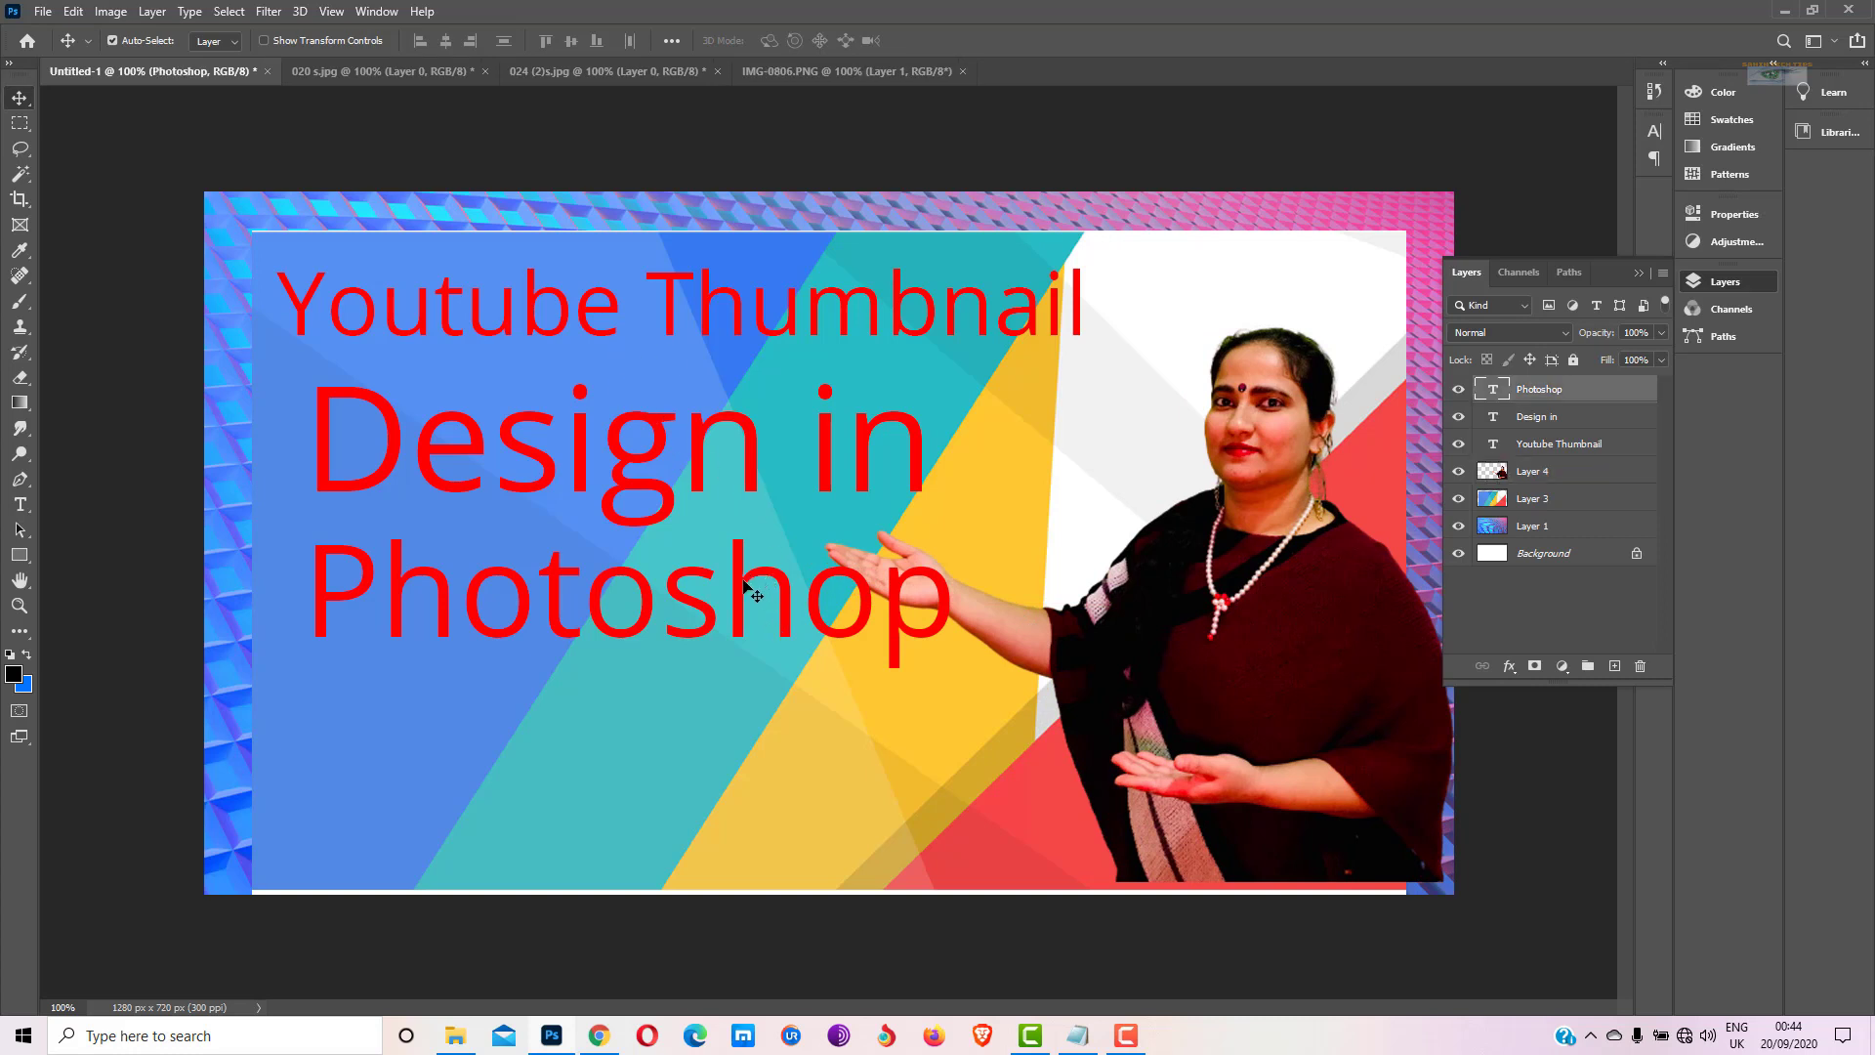
key(ctrl+t)
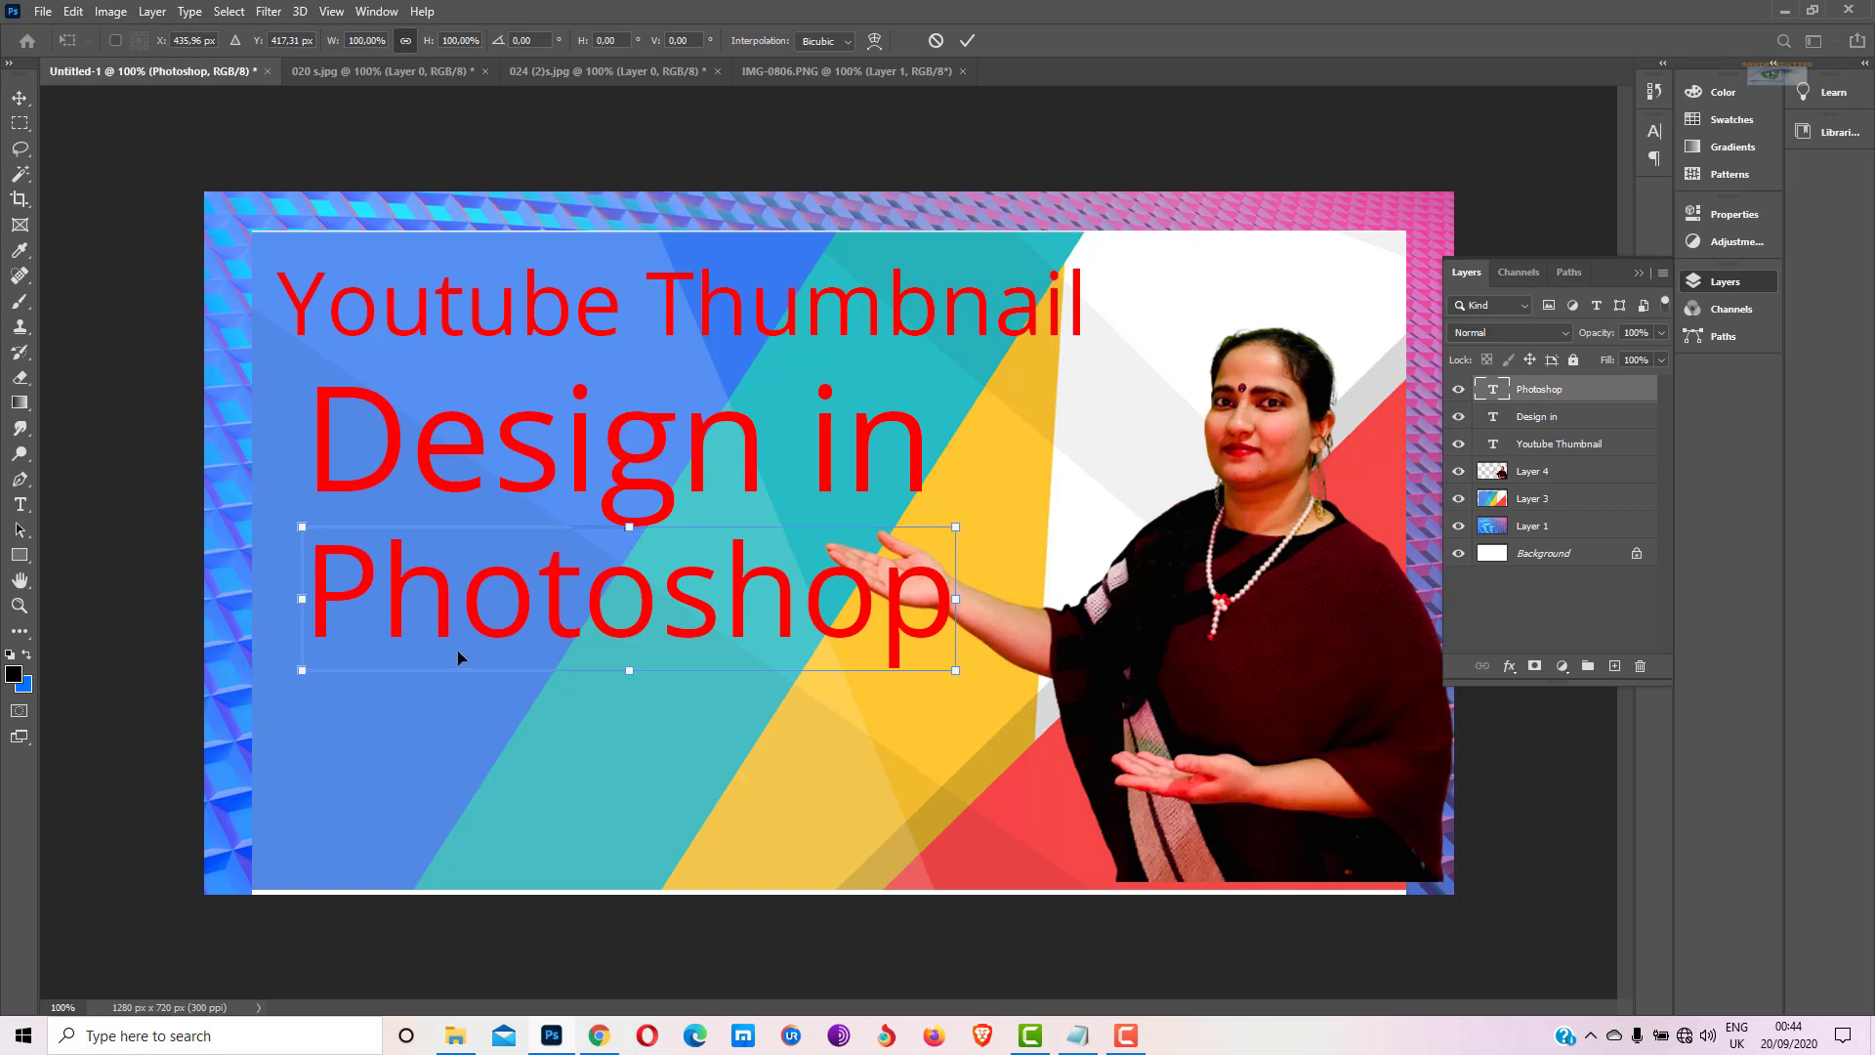
drag(302, 671, 387, 651)
drag(689, 583, 615, 613)
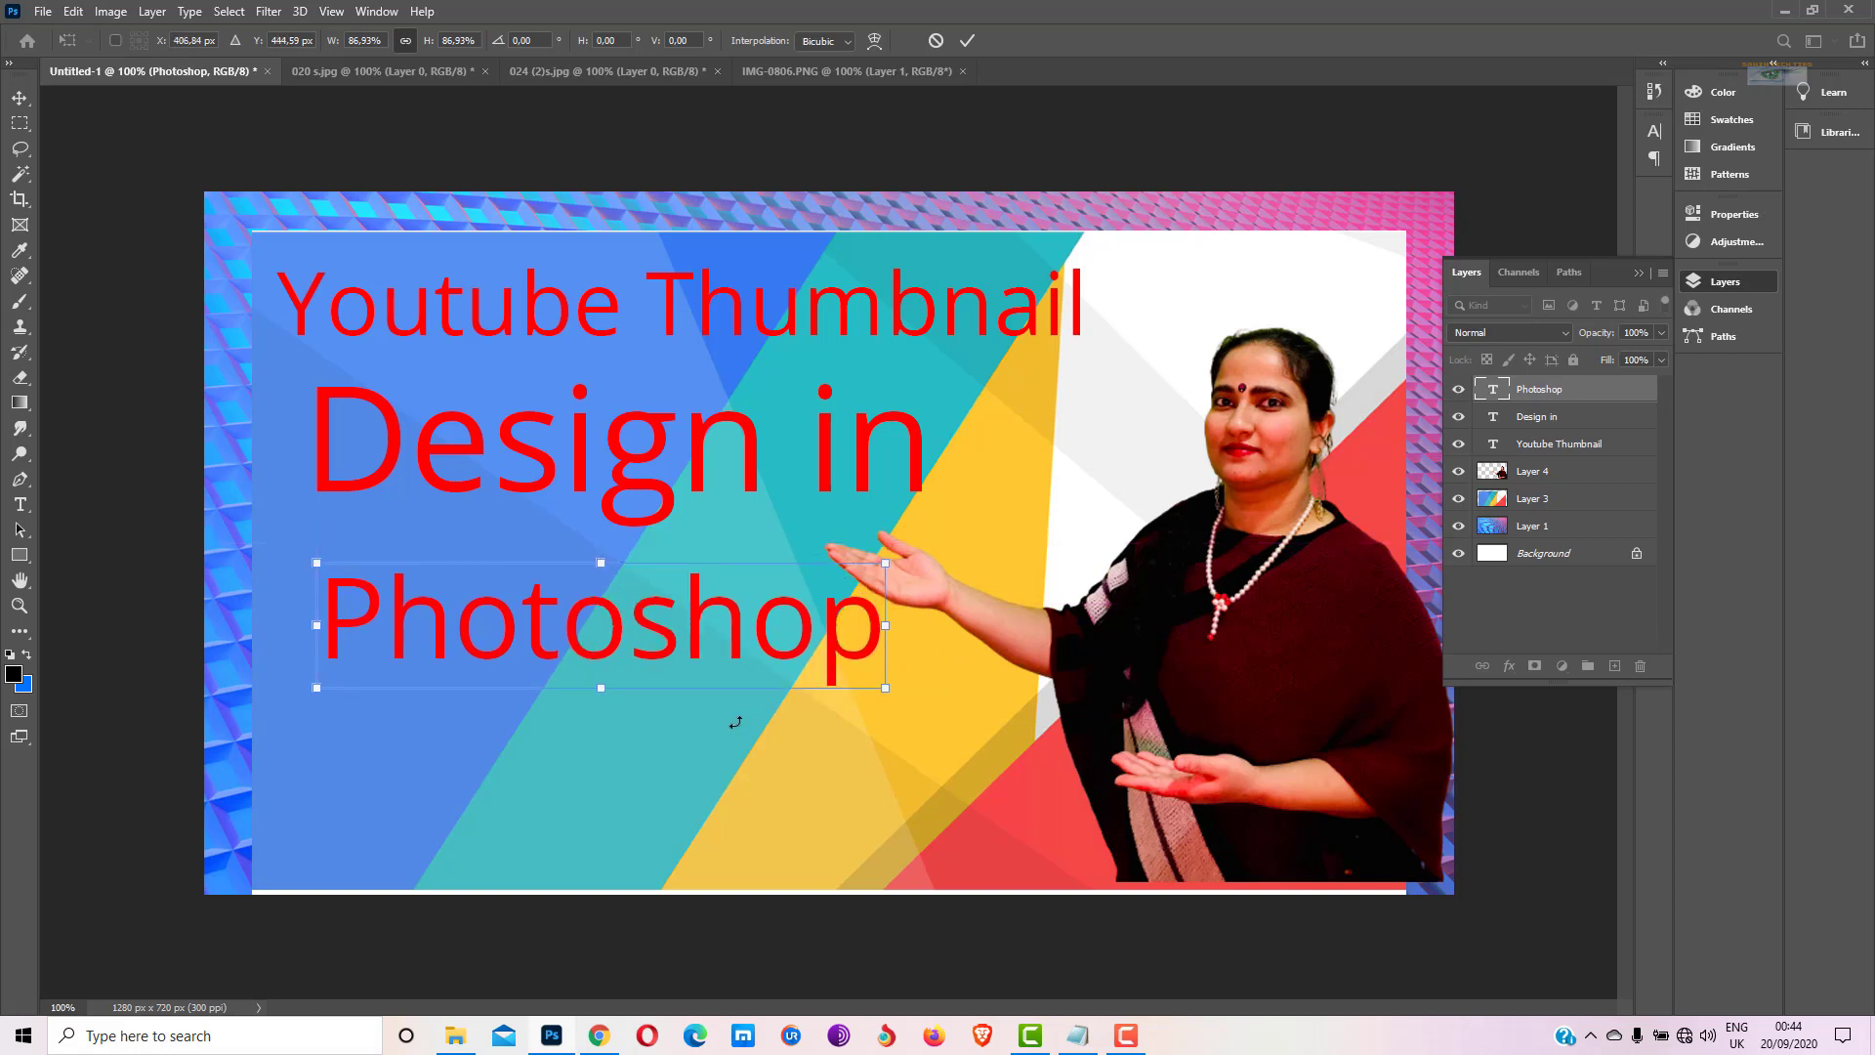
key(Return)
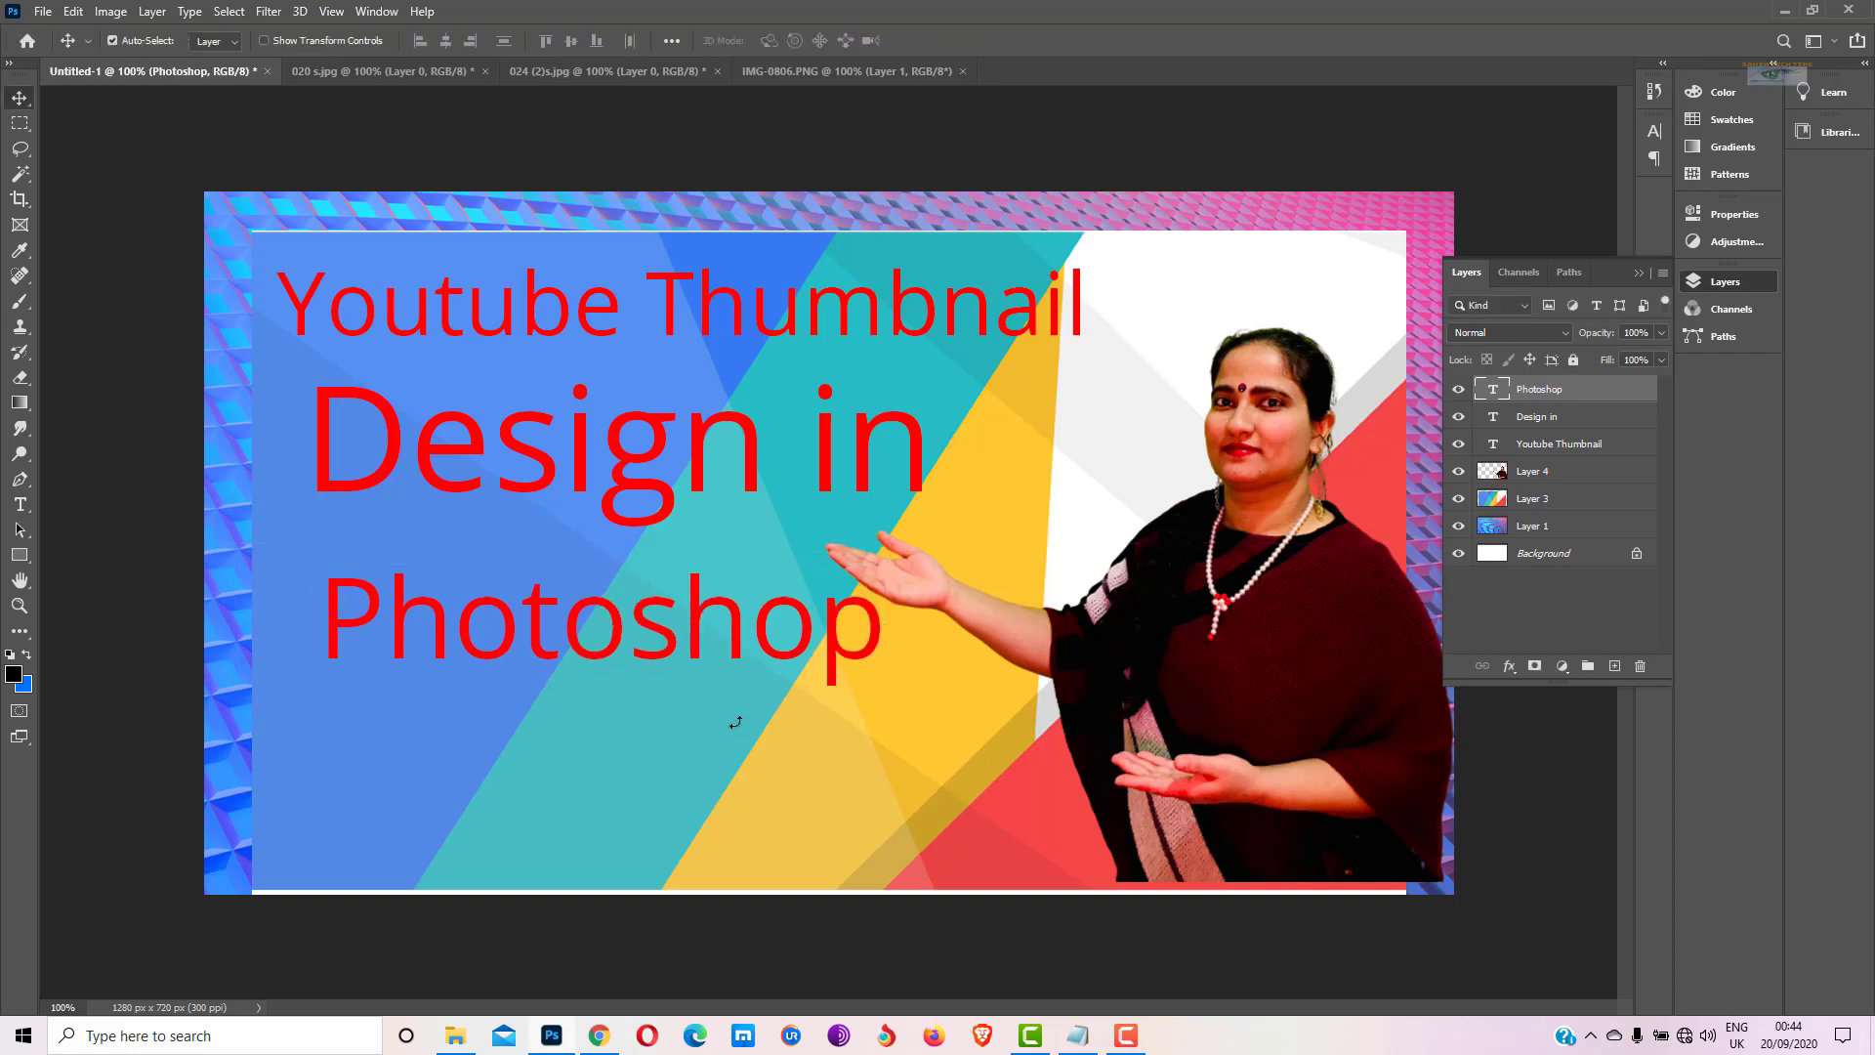
Recolour the "Design in" text to near-black 020a00
click(20, 505)
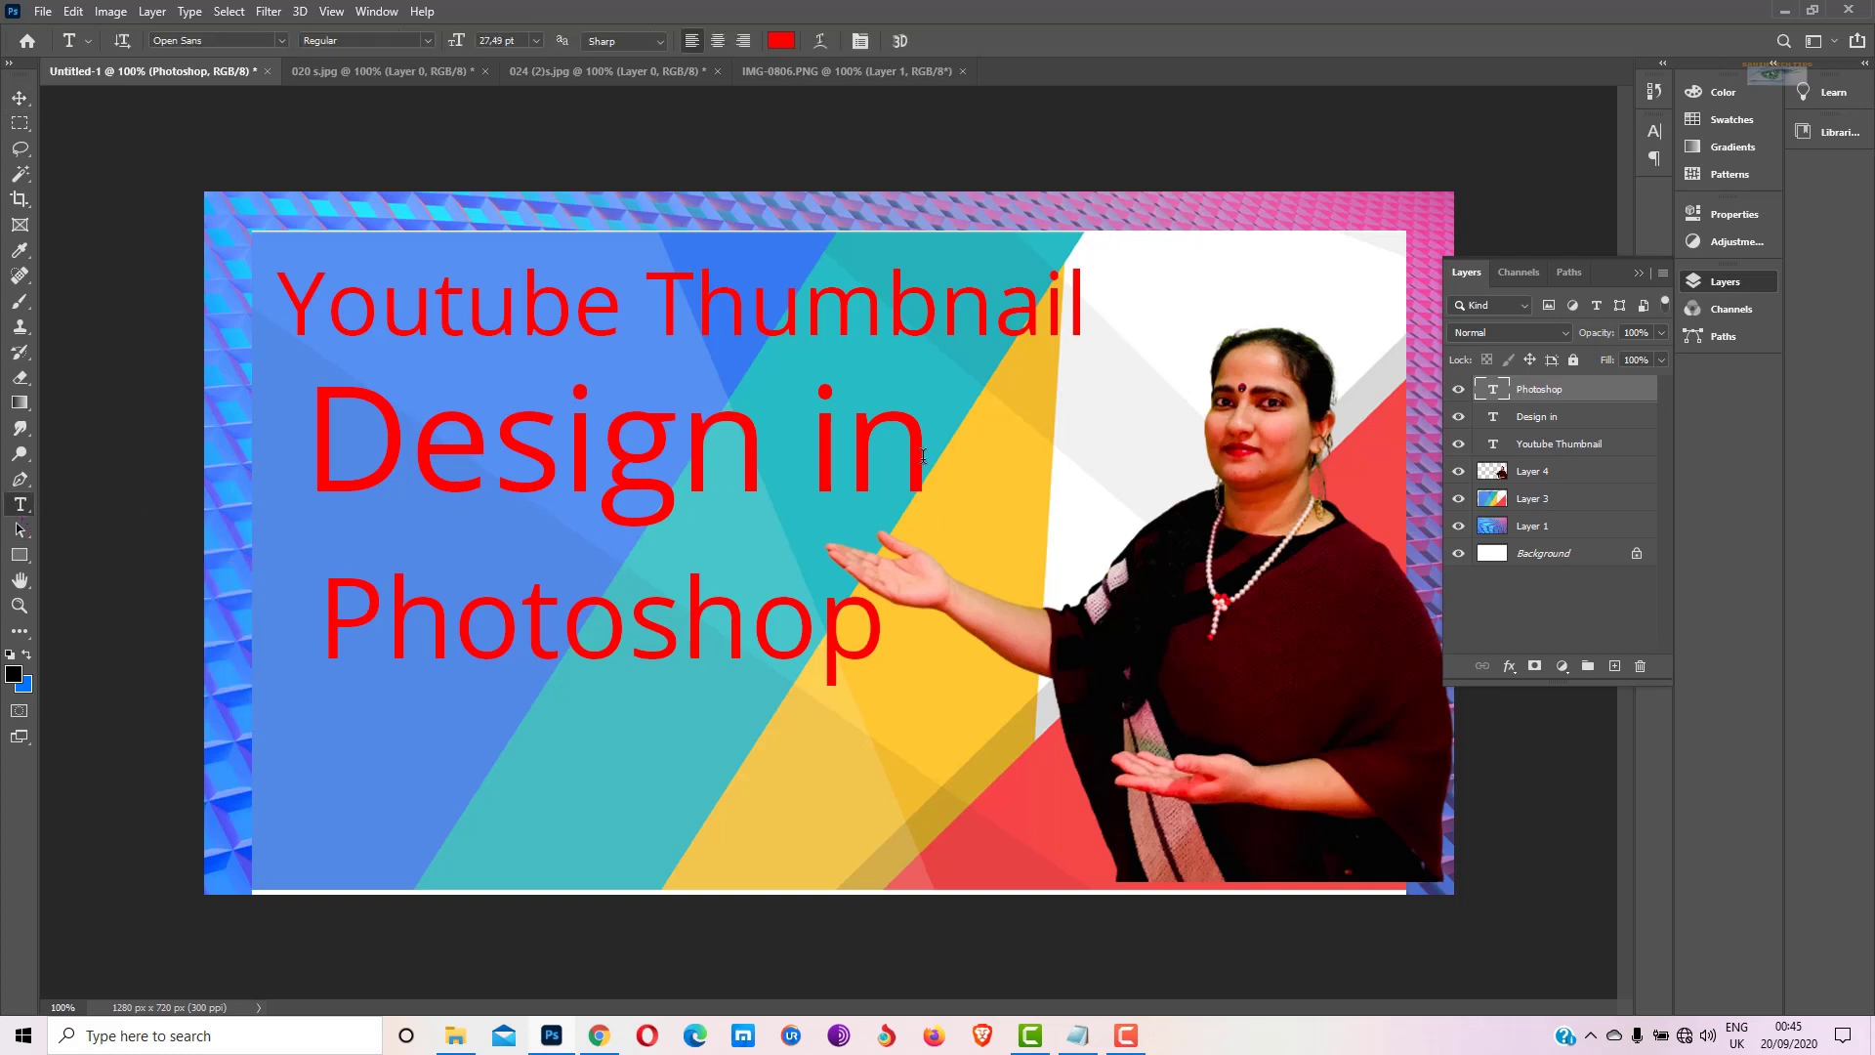
drag(923, 455, 341, 439)
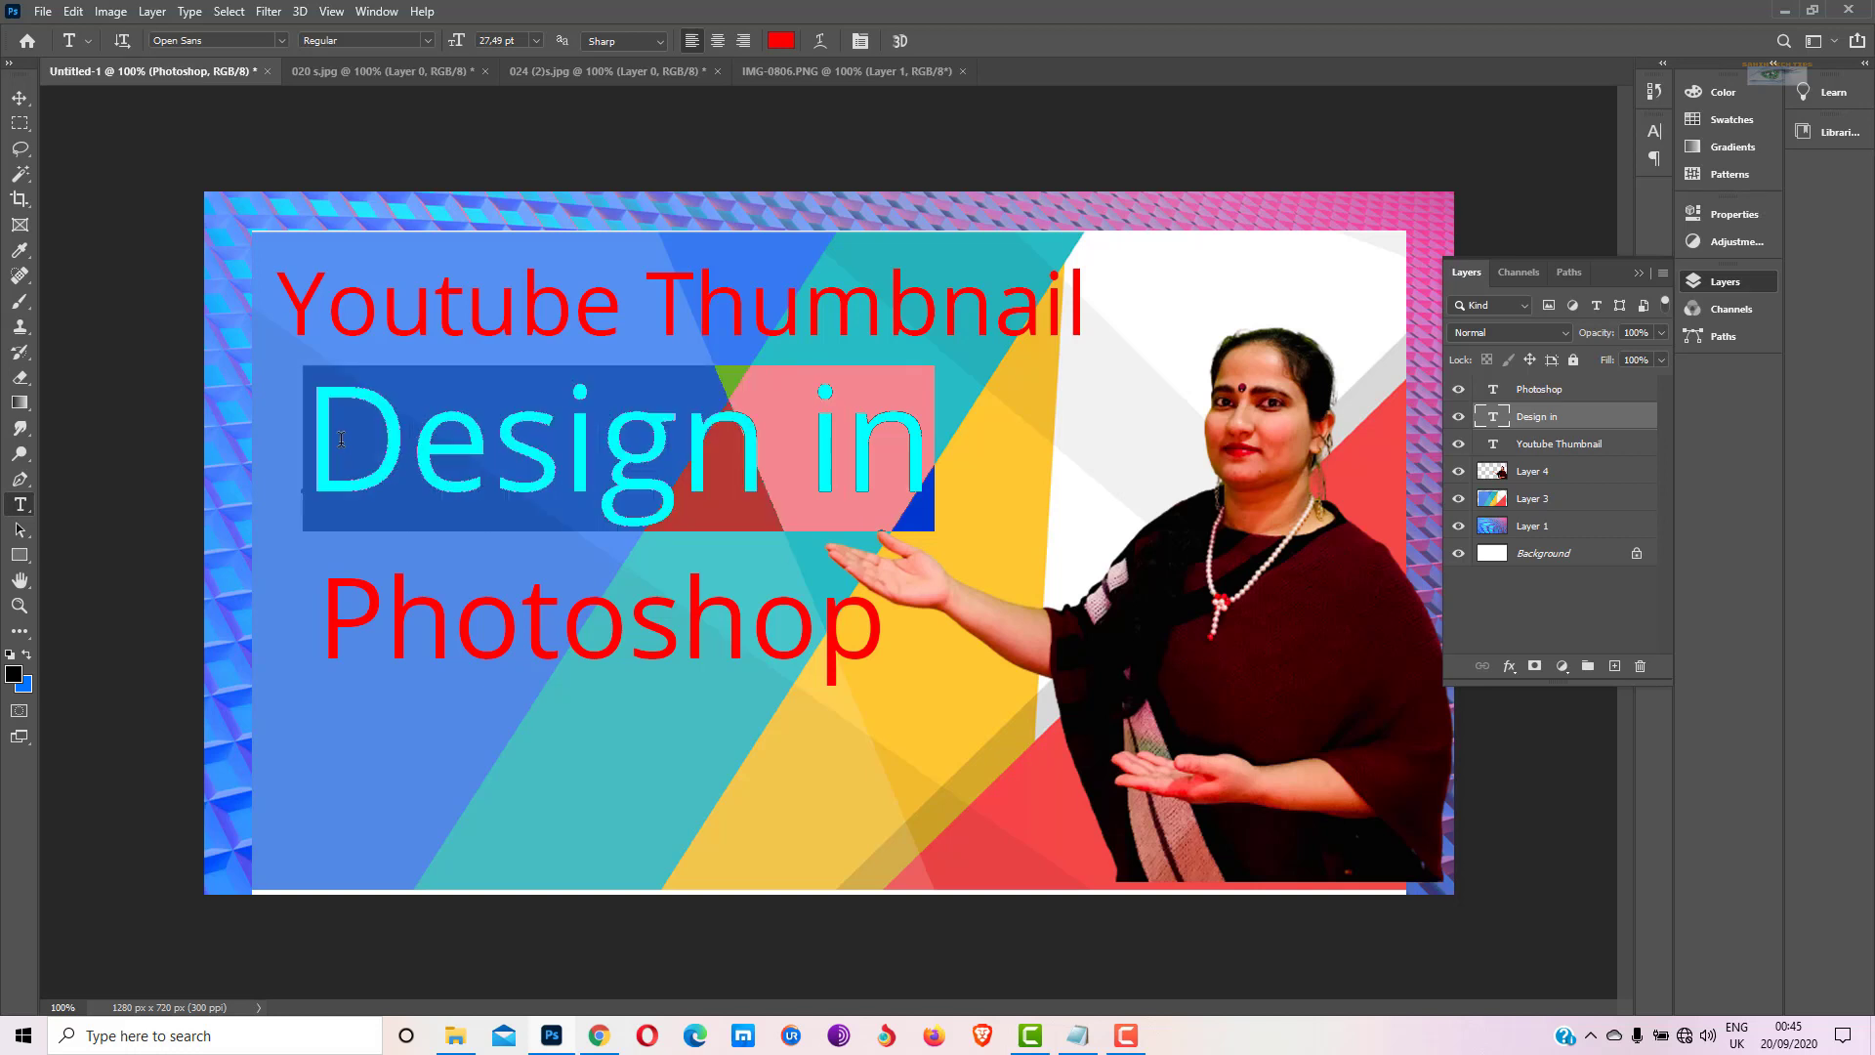
click(781, 41)
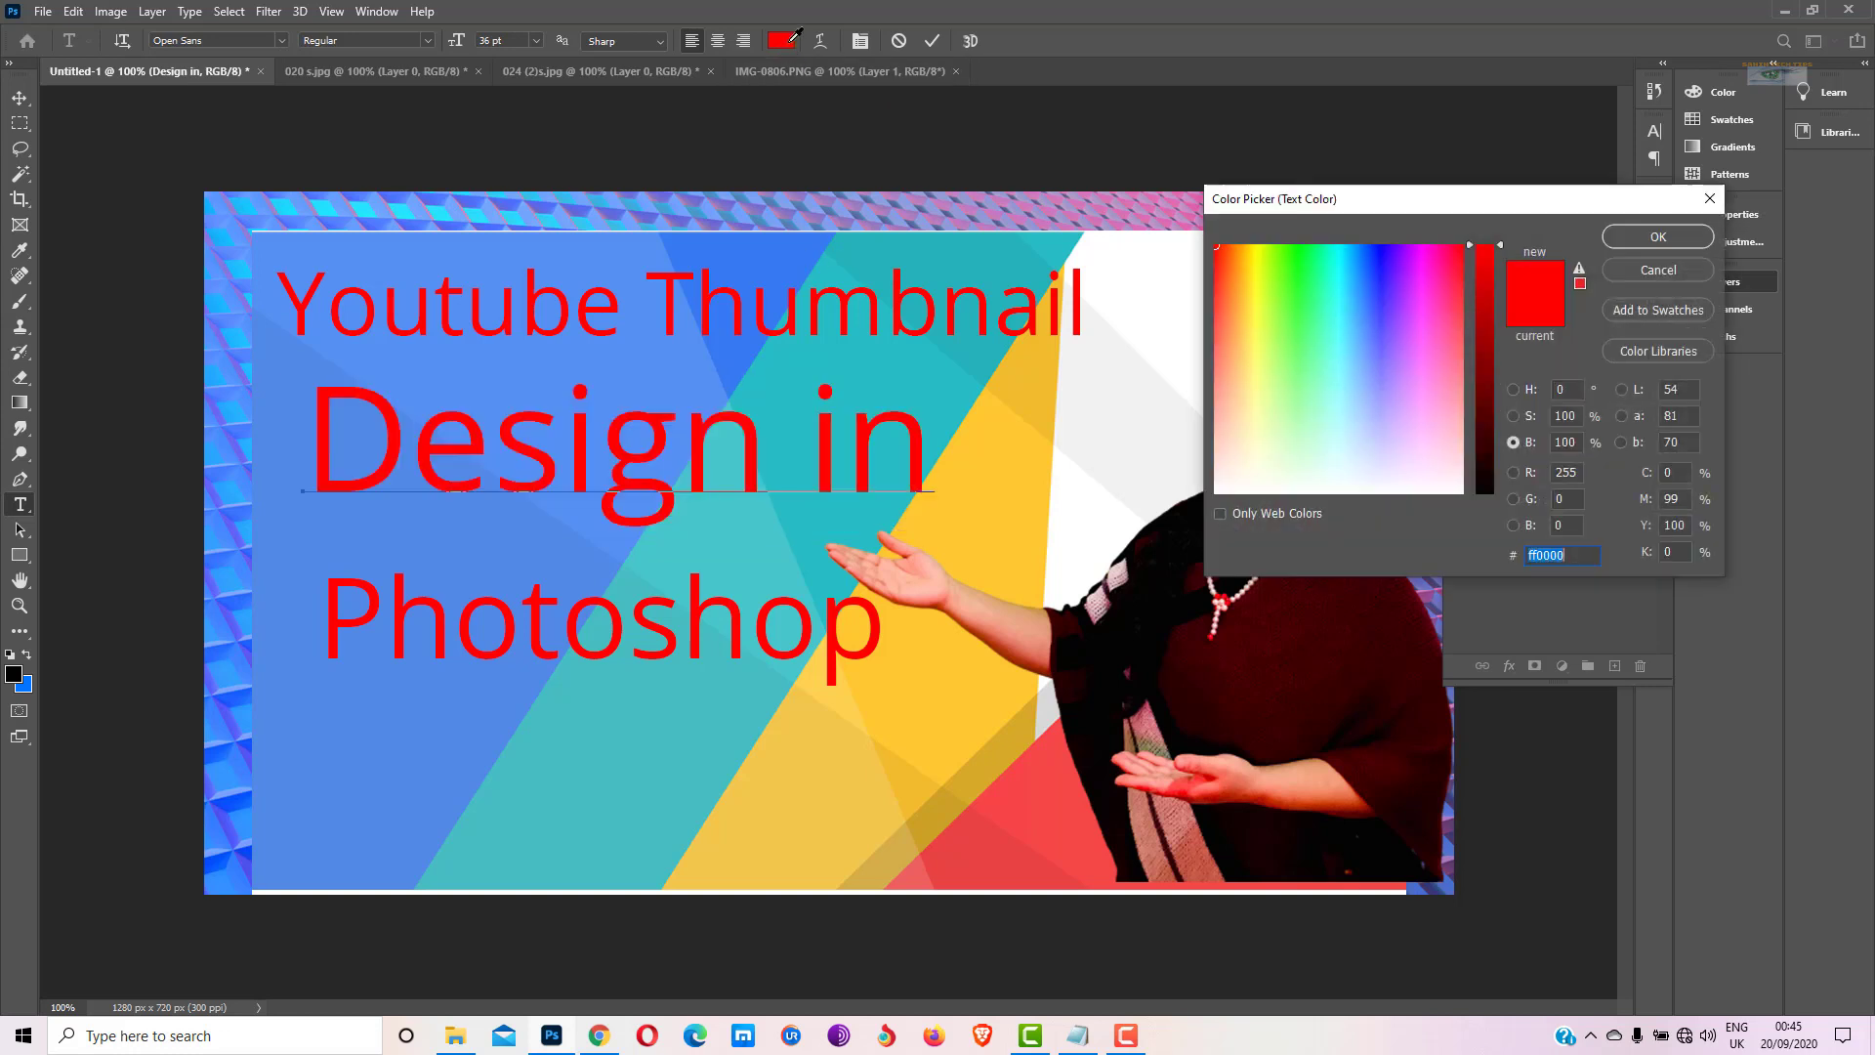
mouse_move(1357, 366)
mouse_down()
mouse_move(1348, 269)
mouse_move(1315, 285)
mouse_up()
mouse_move(1275, 262)
mouse_down()
mouse_move(1318, 254)
mouse_move(1290, 364)
mouse_move(1269, 375)
mouse_move(1325, 447)
mouse_move(1381, 258)
mouse_move(1268, 250)
mouse_move(1327, 244)
mouse_move(1287, 248)
mouse_up()
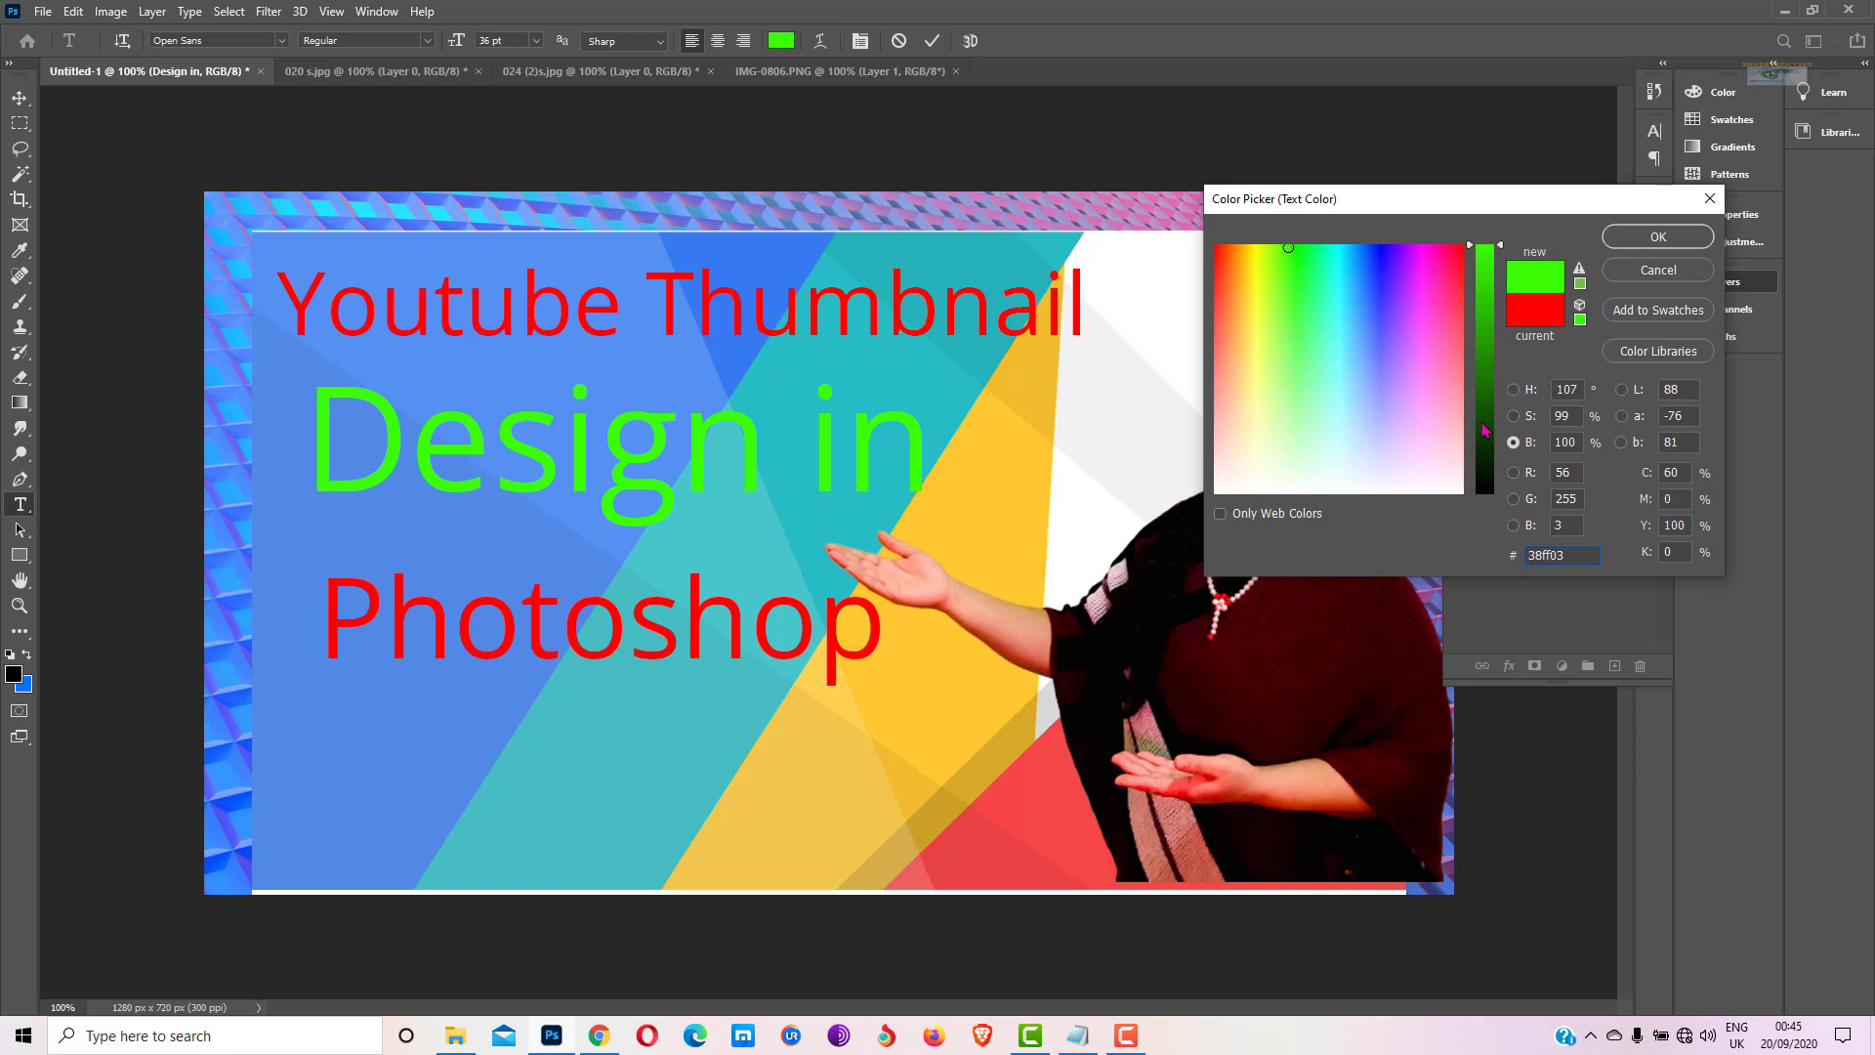
drag(1482, 428, 1495, 493)
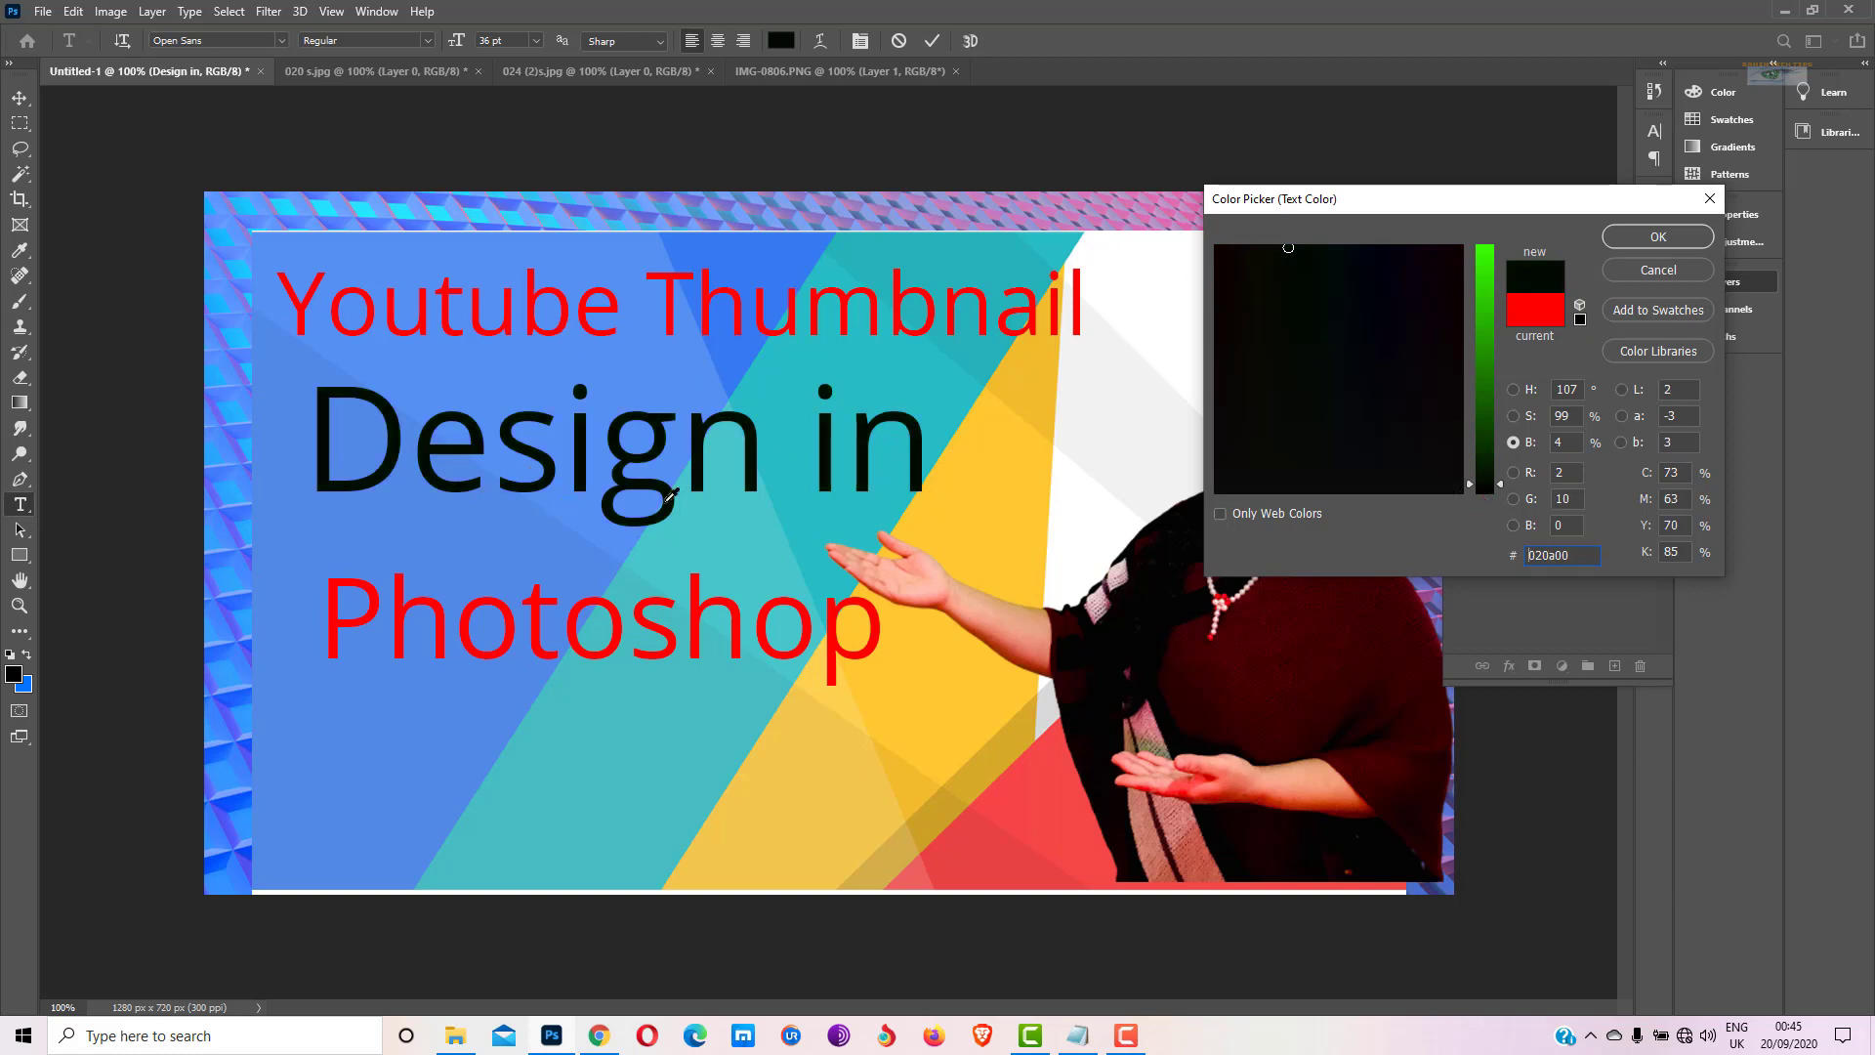
click(1657, 237)
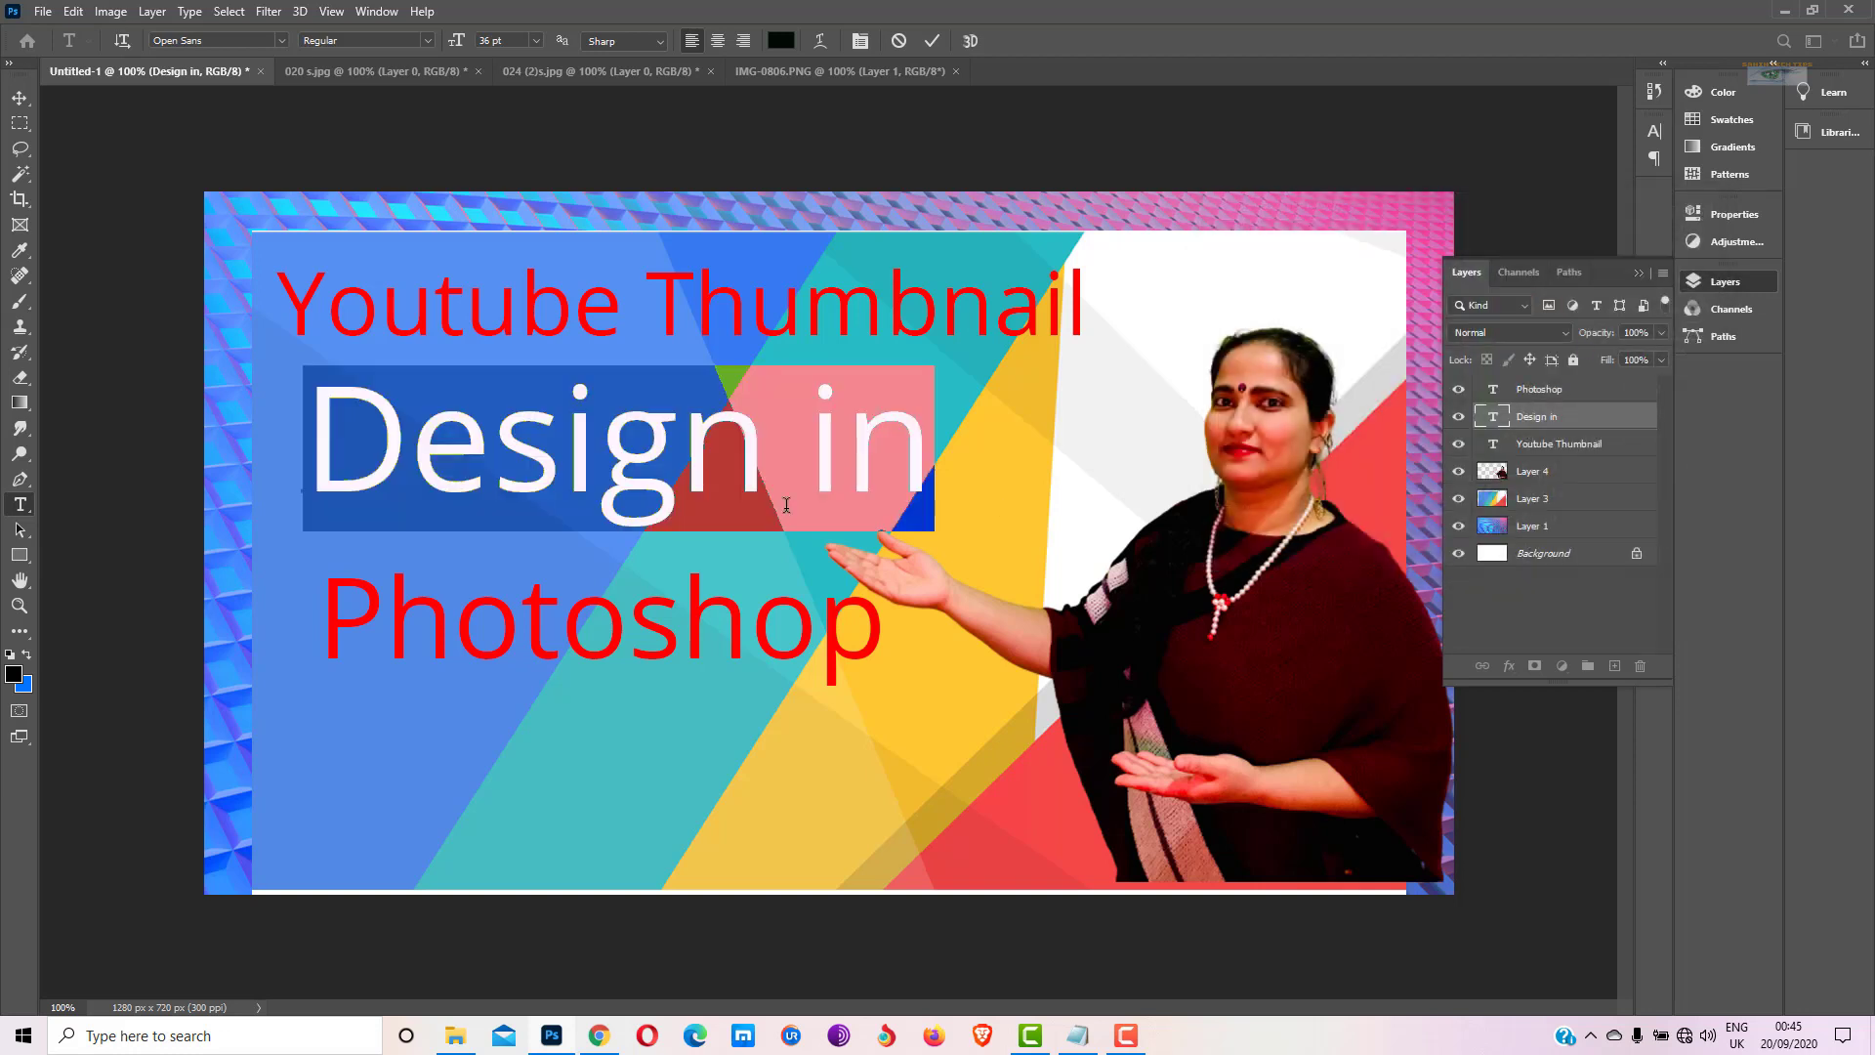
click(972, 503)
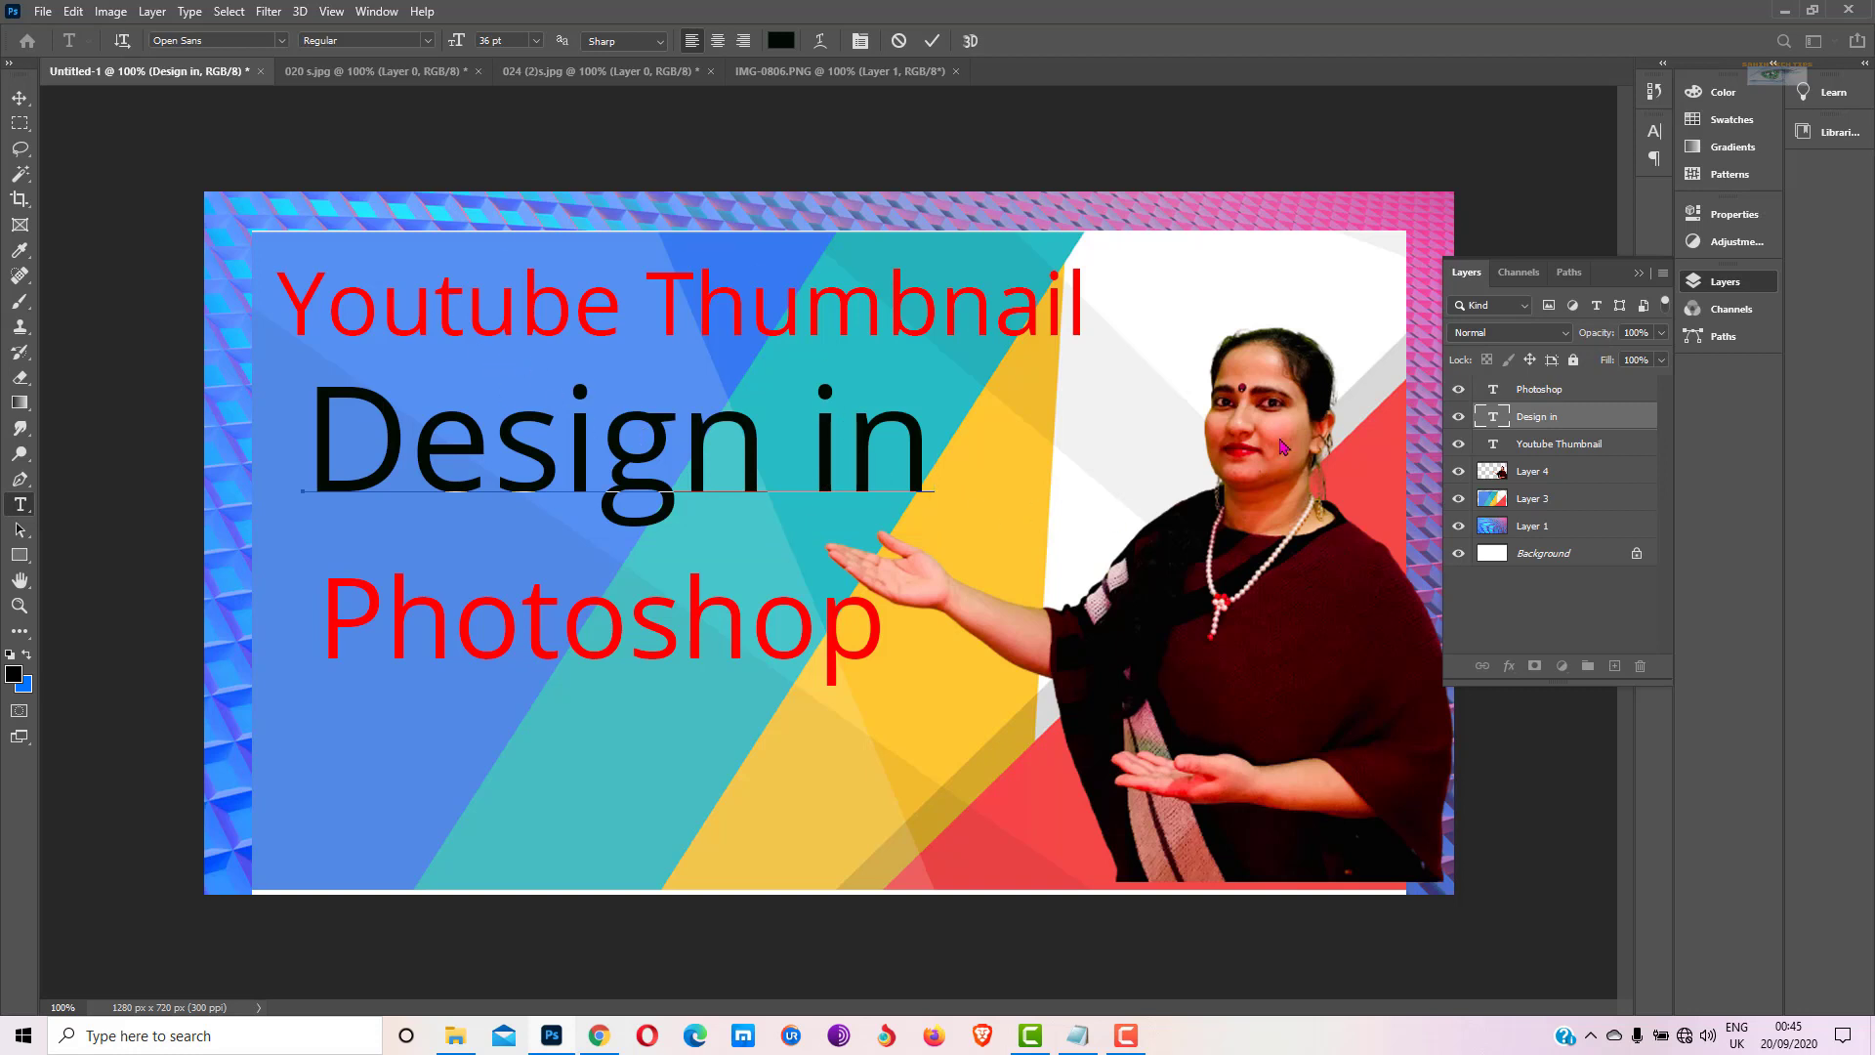
click(1559, 164)
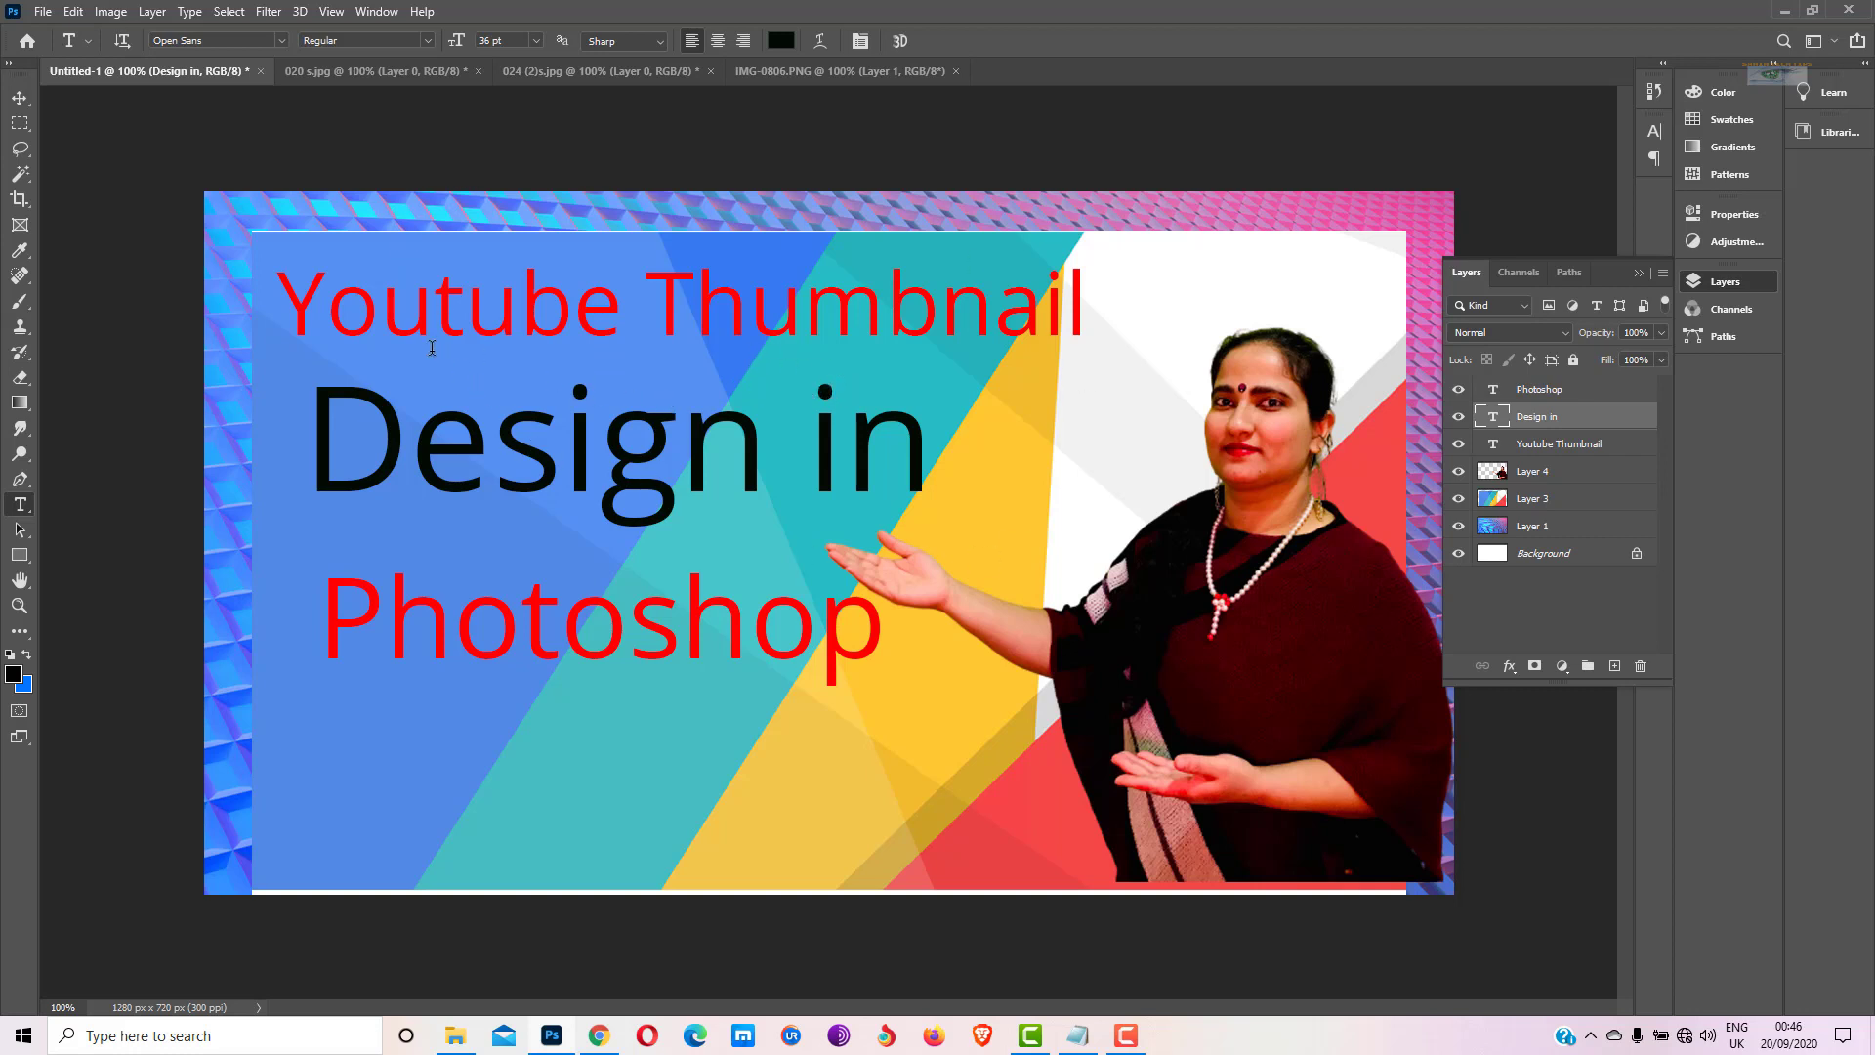
Set up a save on the computer in the Desktop's Thumbnail folder, using the JPEG format
click(43, 14)
click(73, 242)
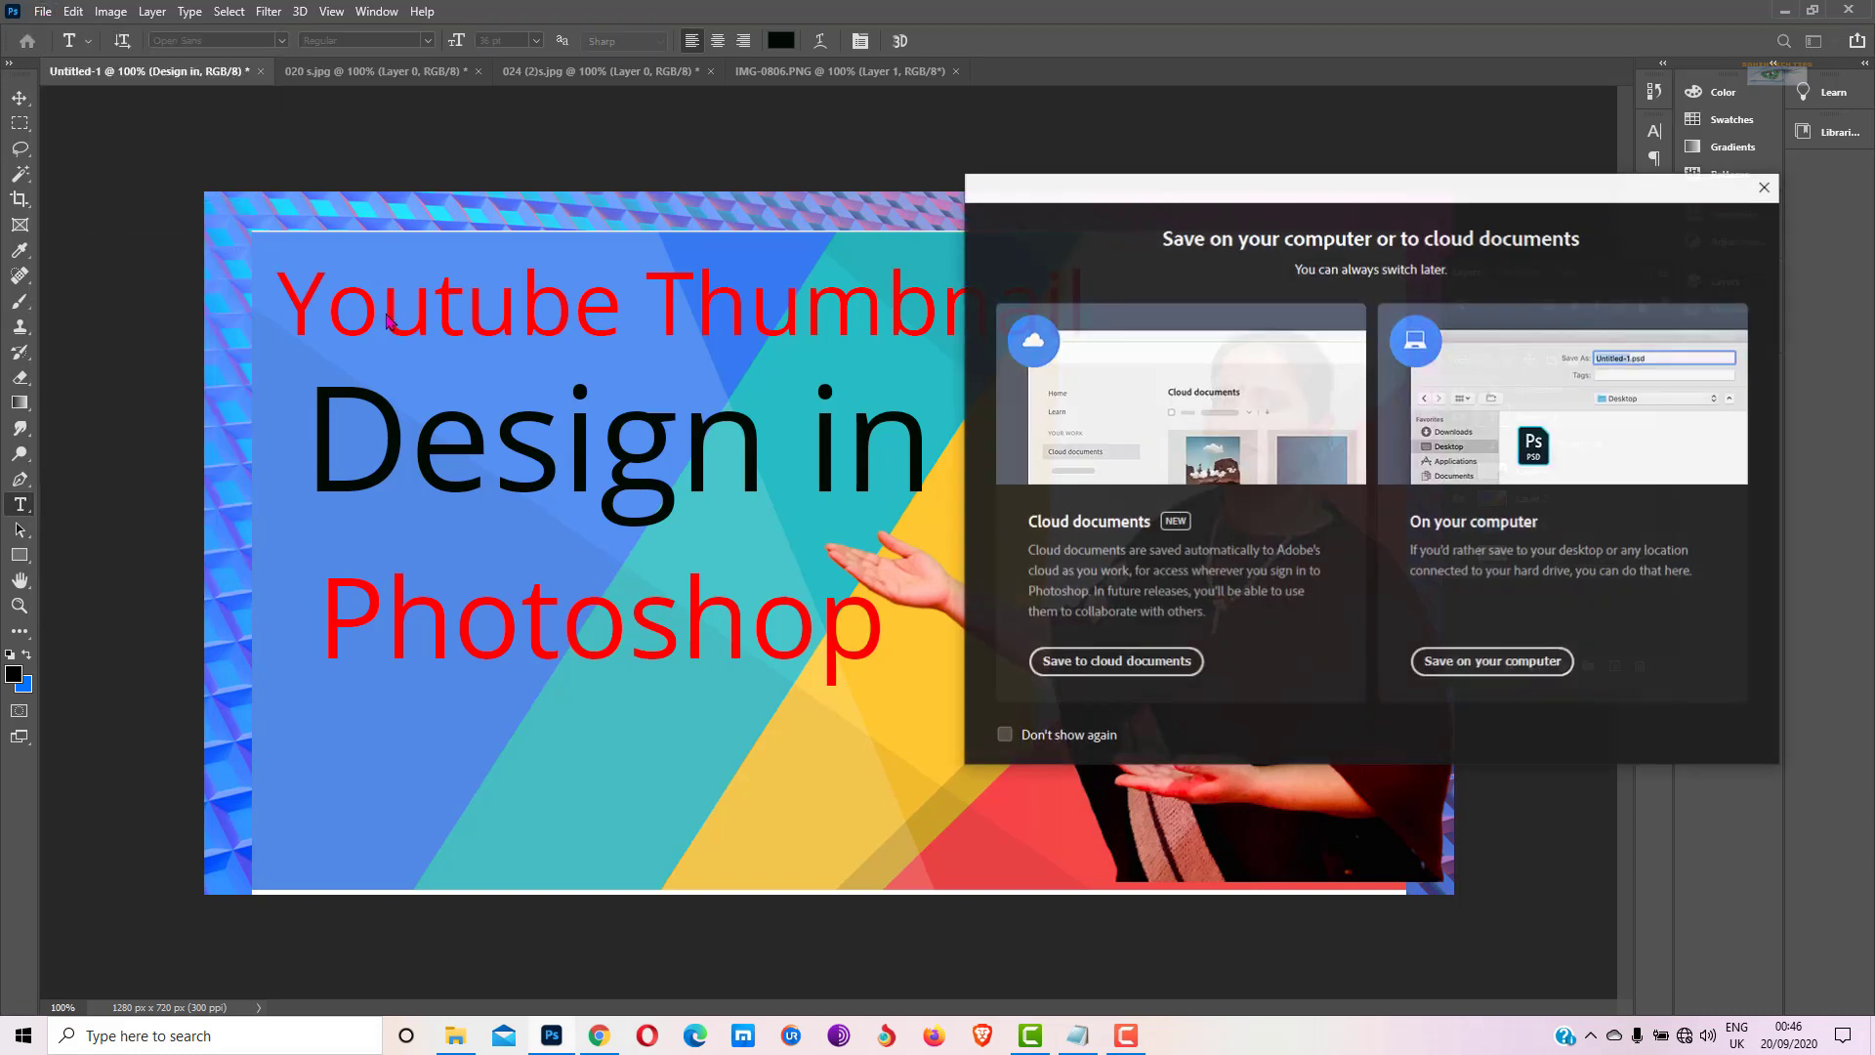
click(1486, 665)
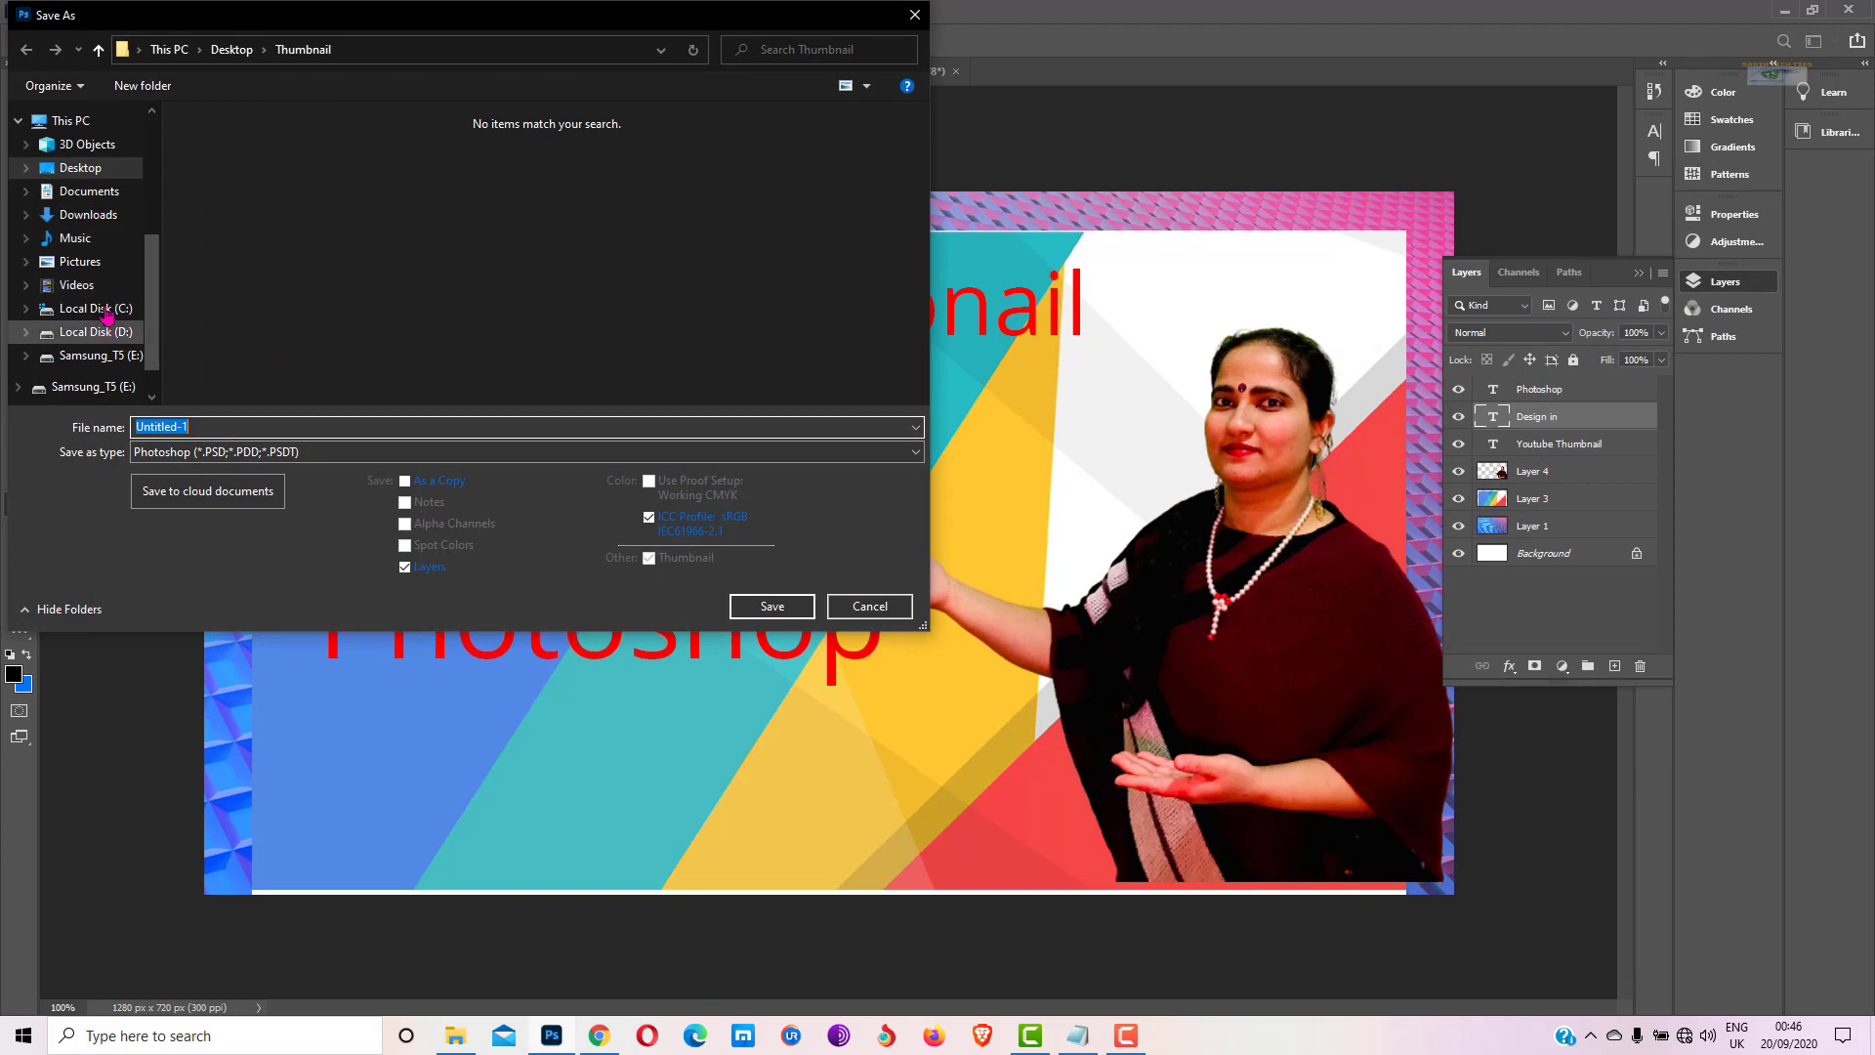
click(86, 168)
double_click(443, 166)
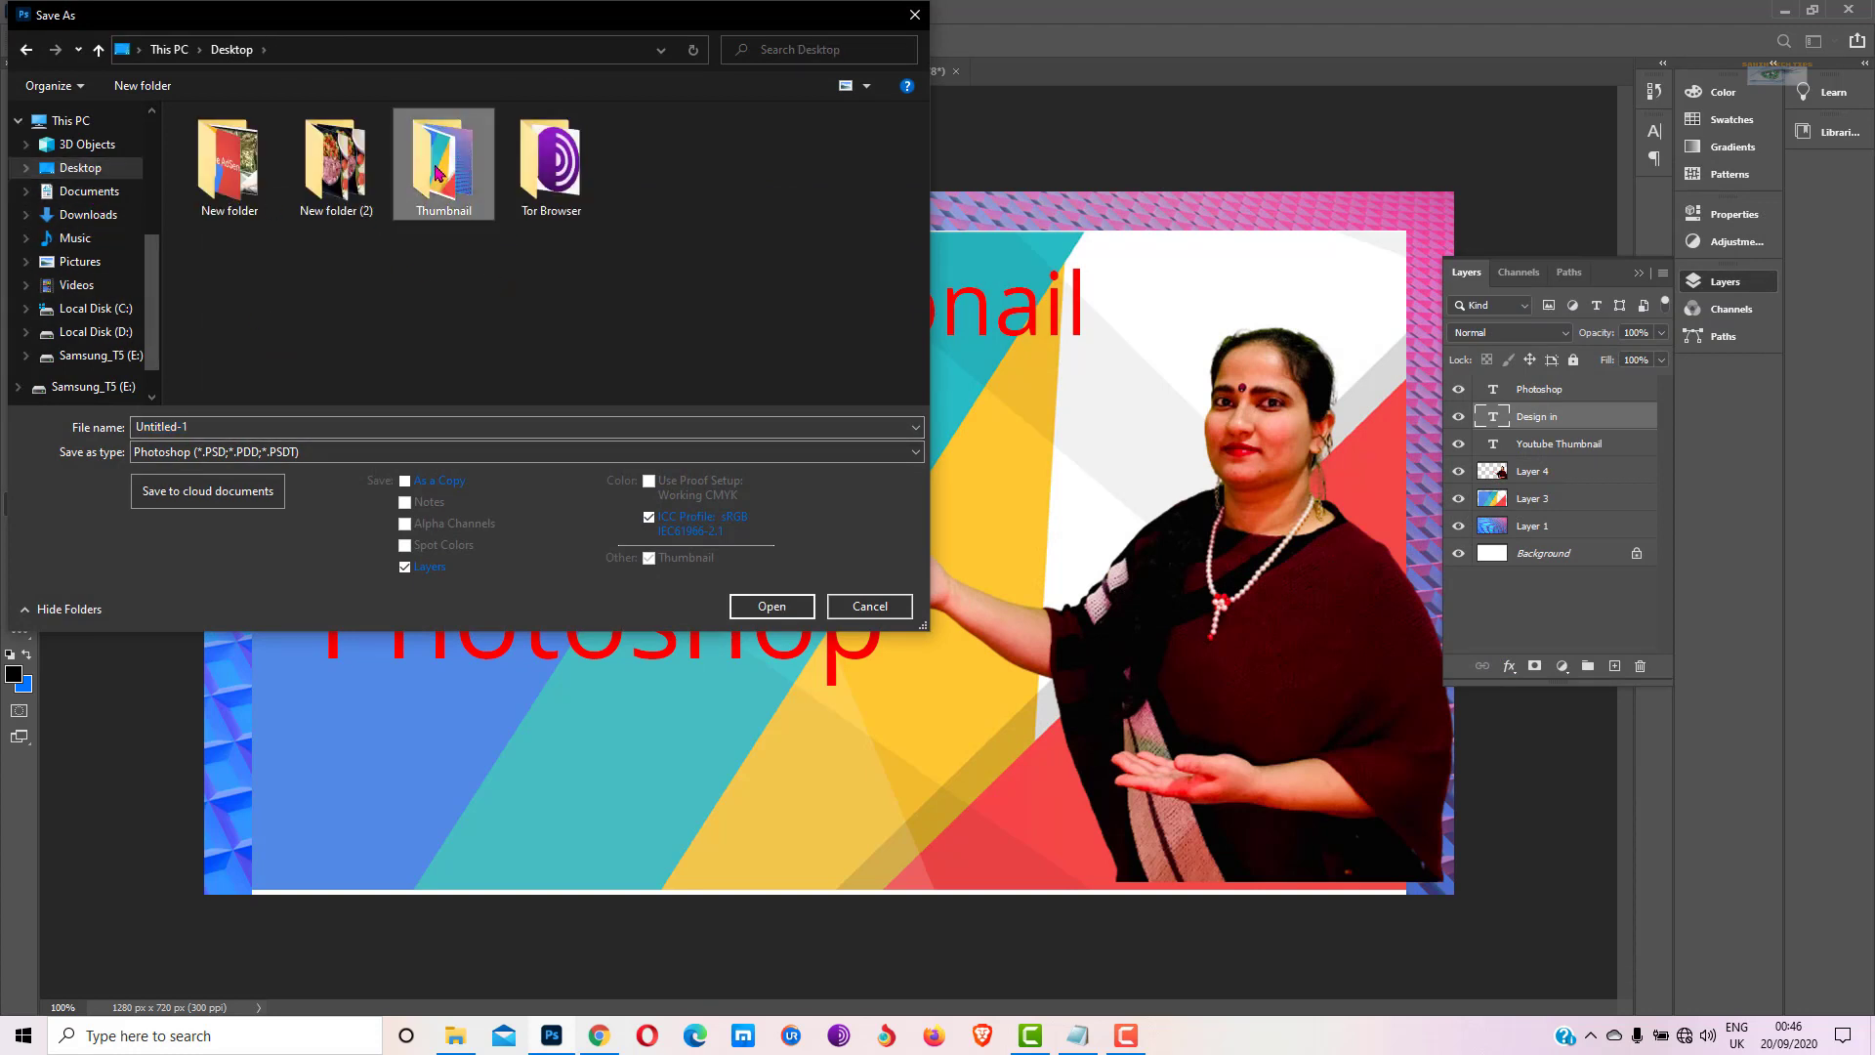
click(217, 452)
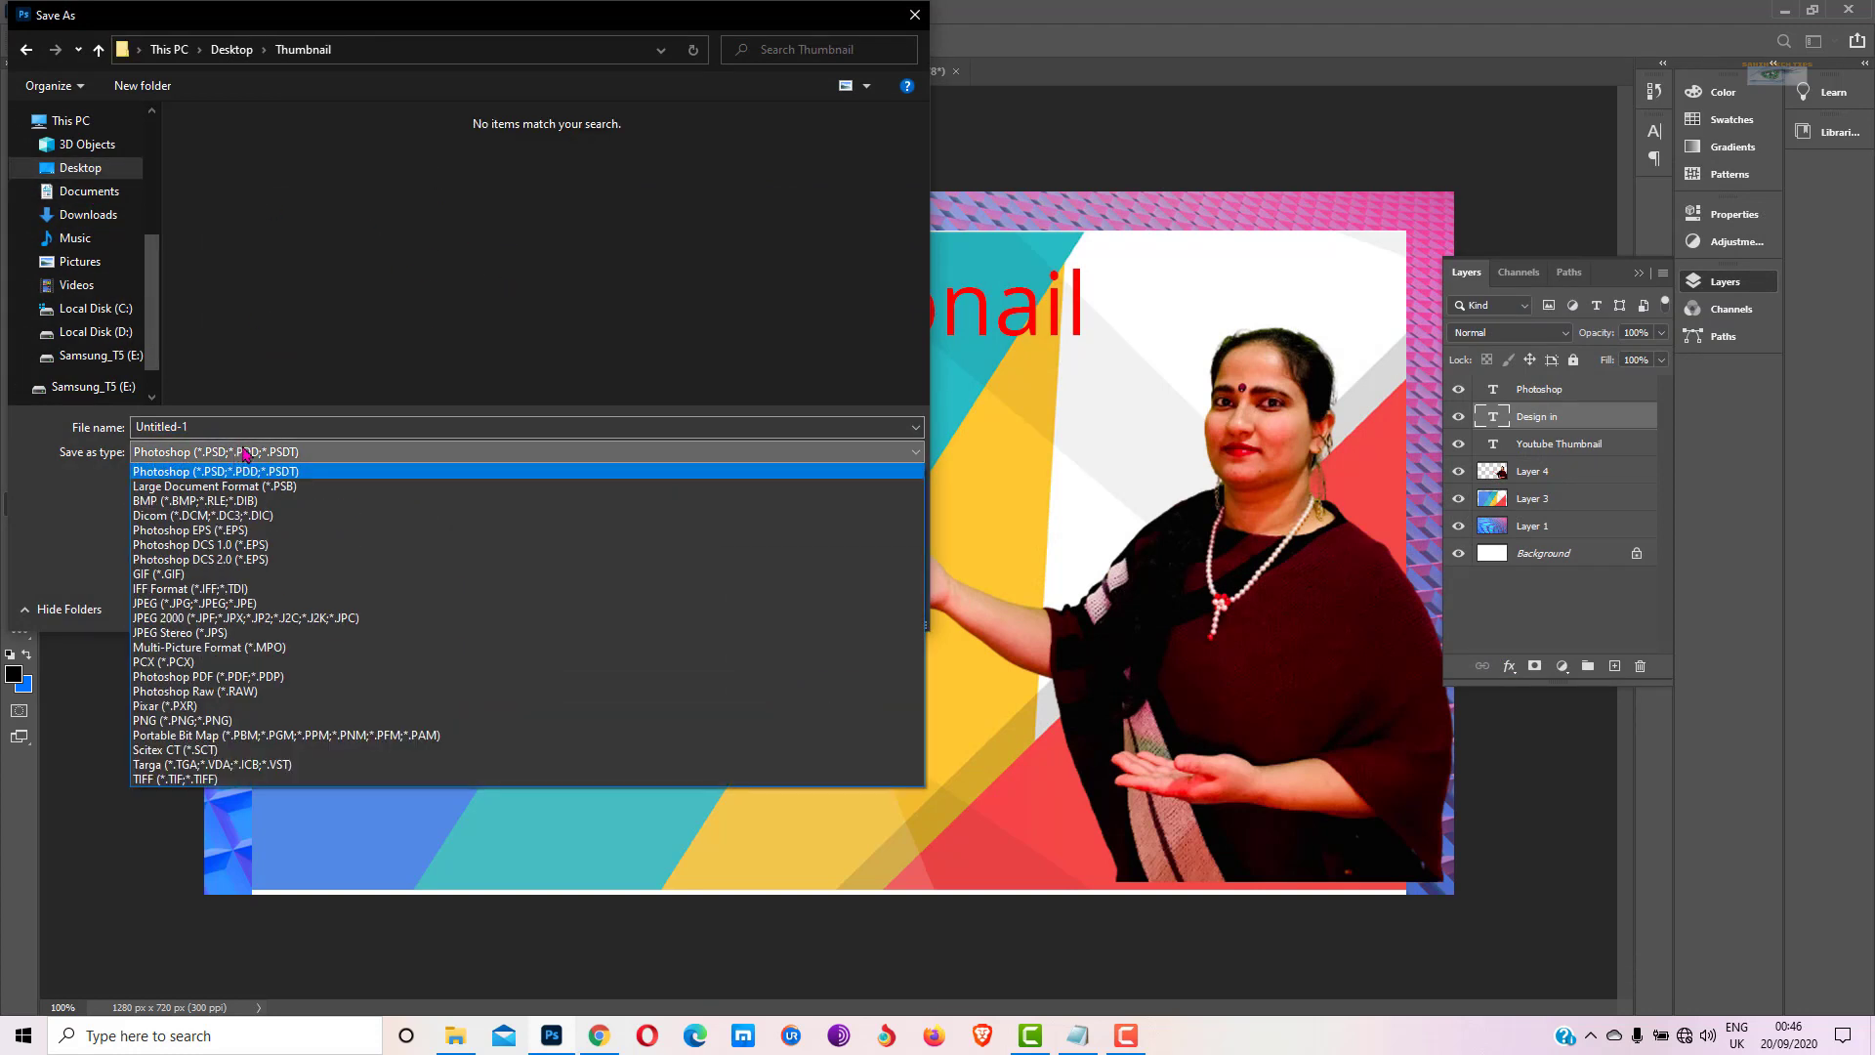
click(207, 603)
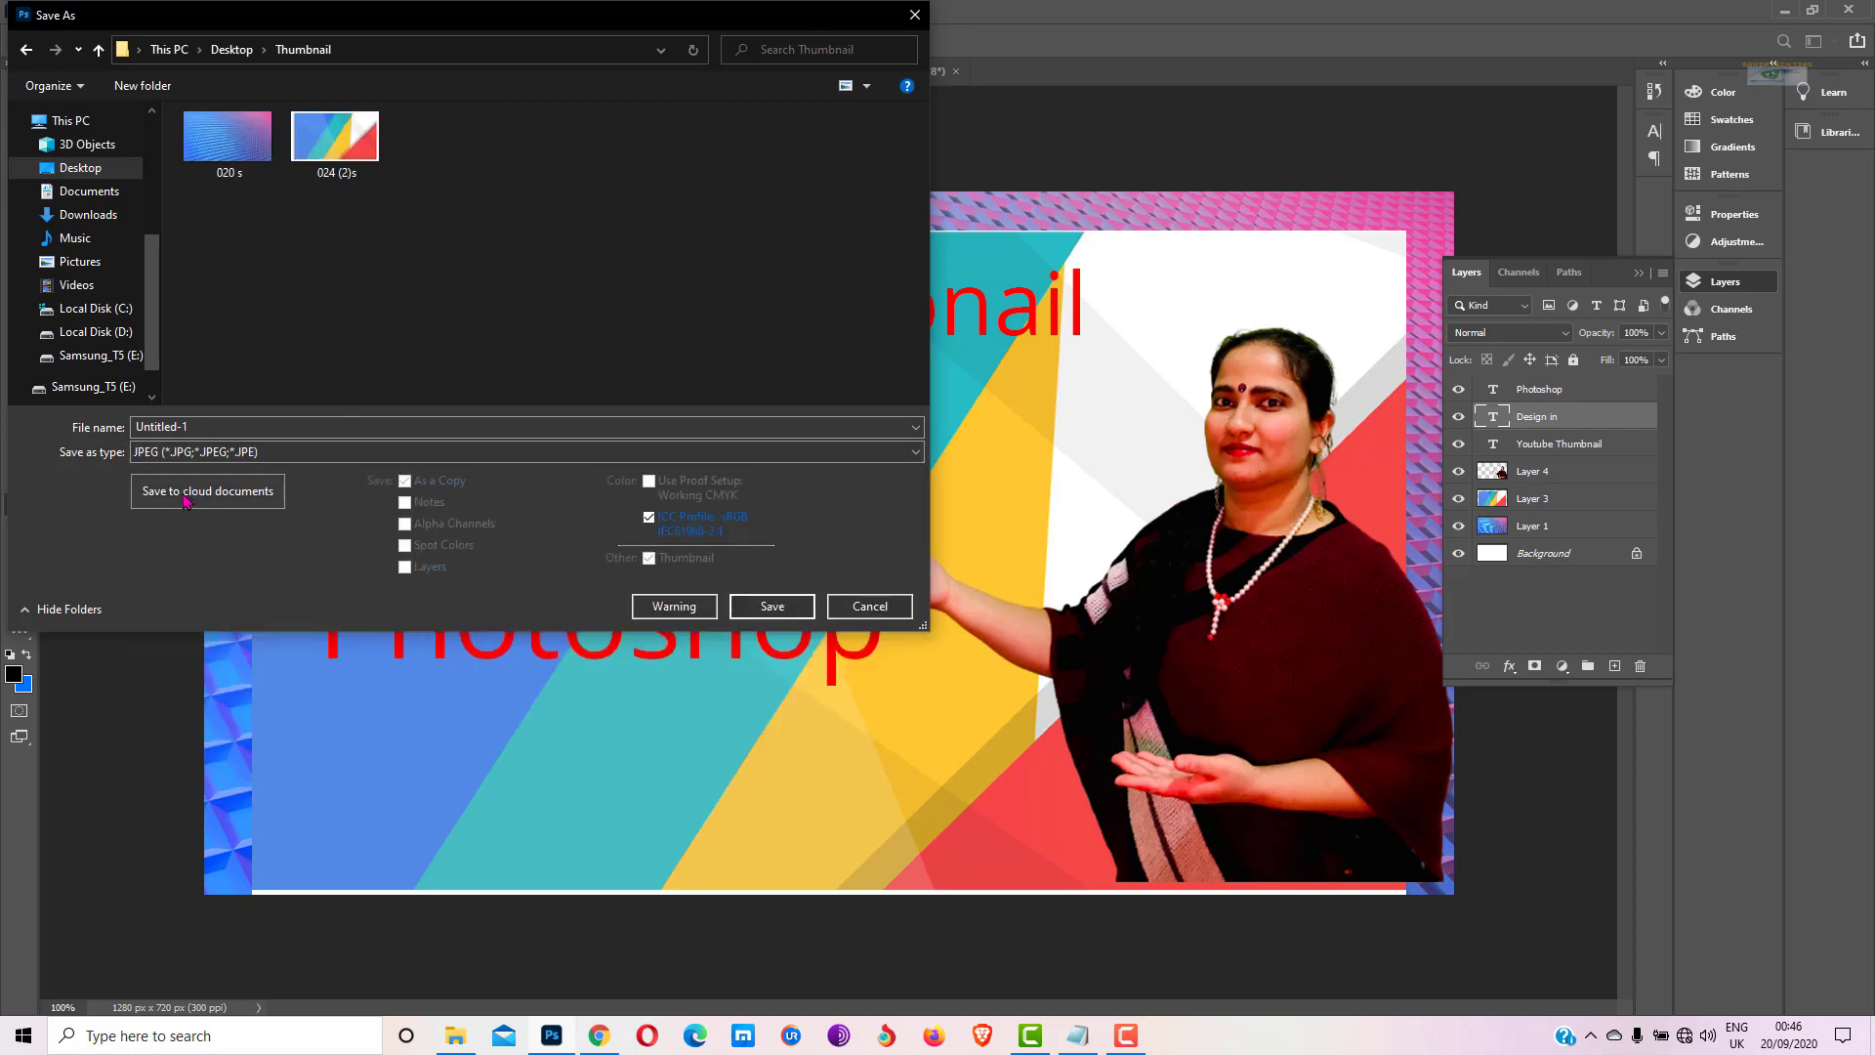
Name the file Photoshop and save it as a progressive JPEG at quality 10 (Maximum)
double_click(243, 427)
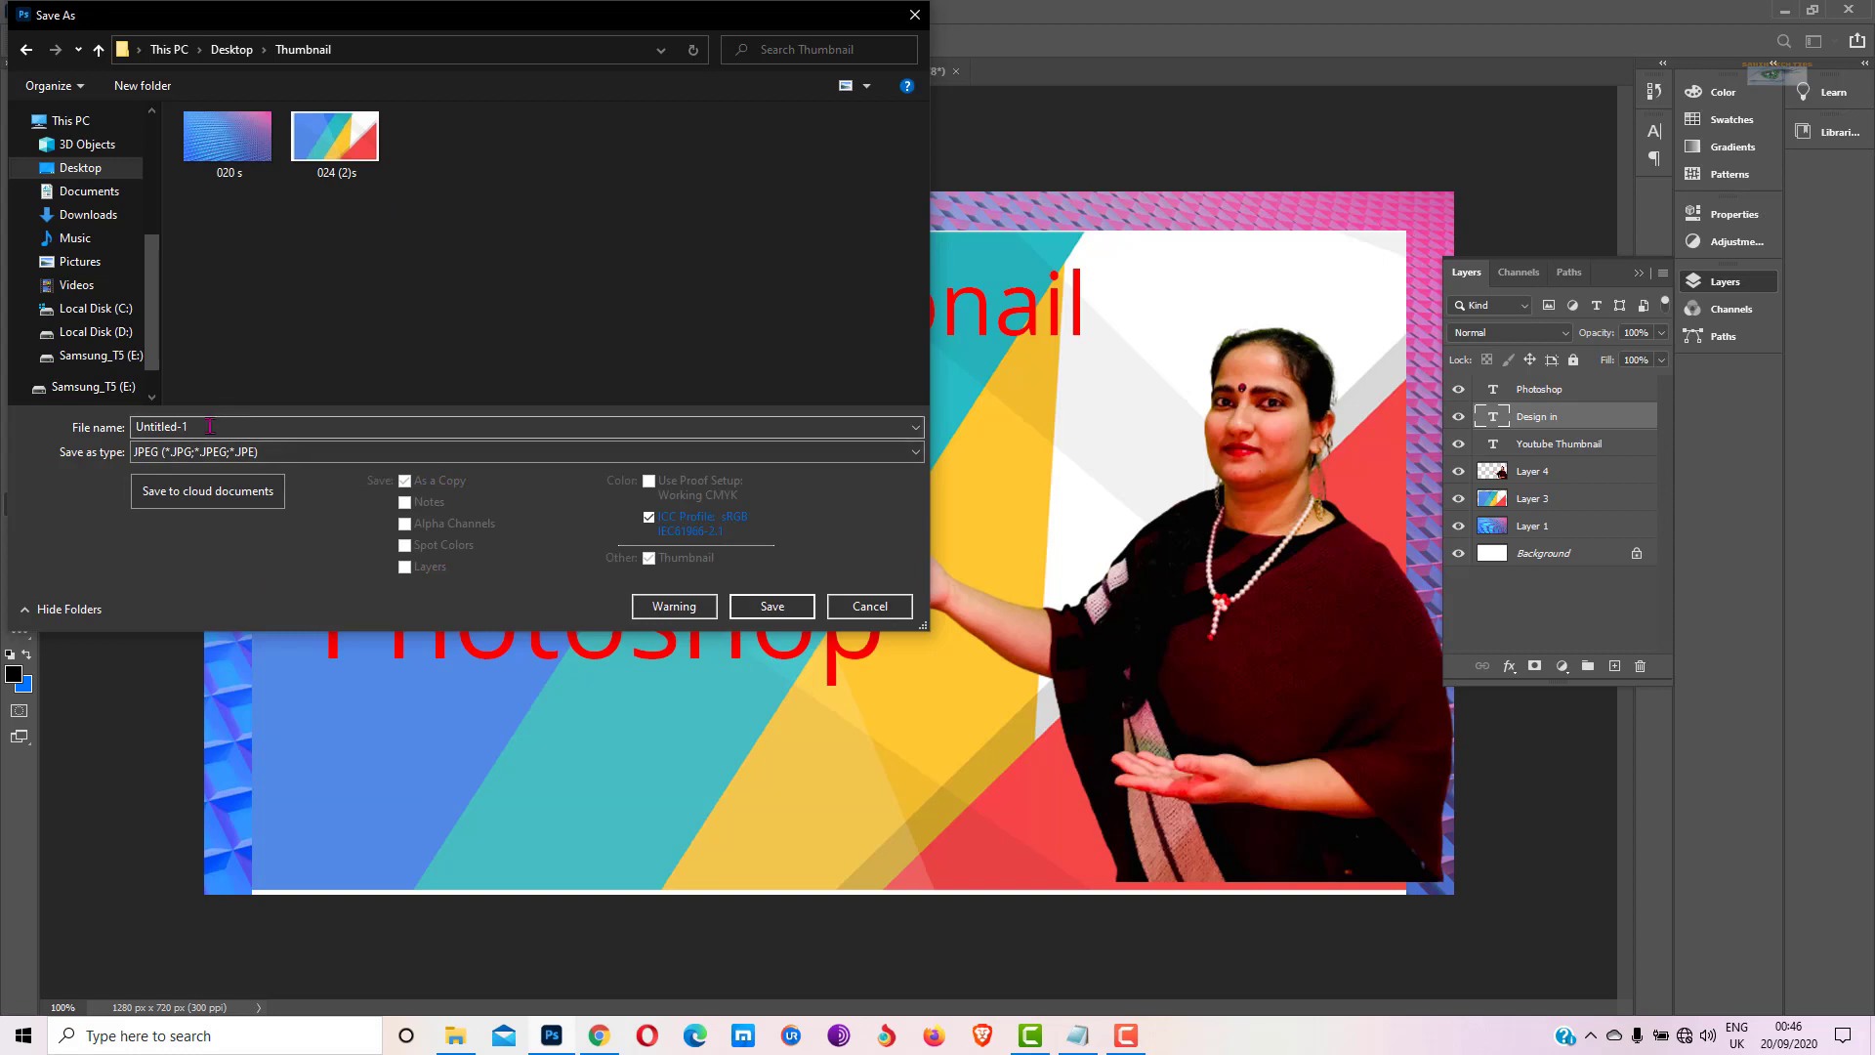
right_click(208, 427)
click(249, 503)
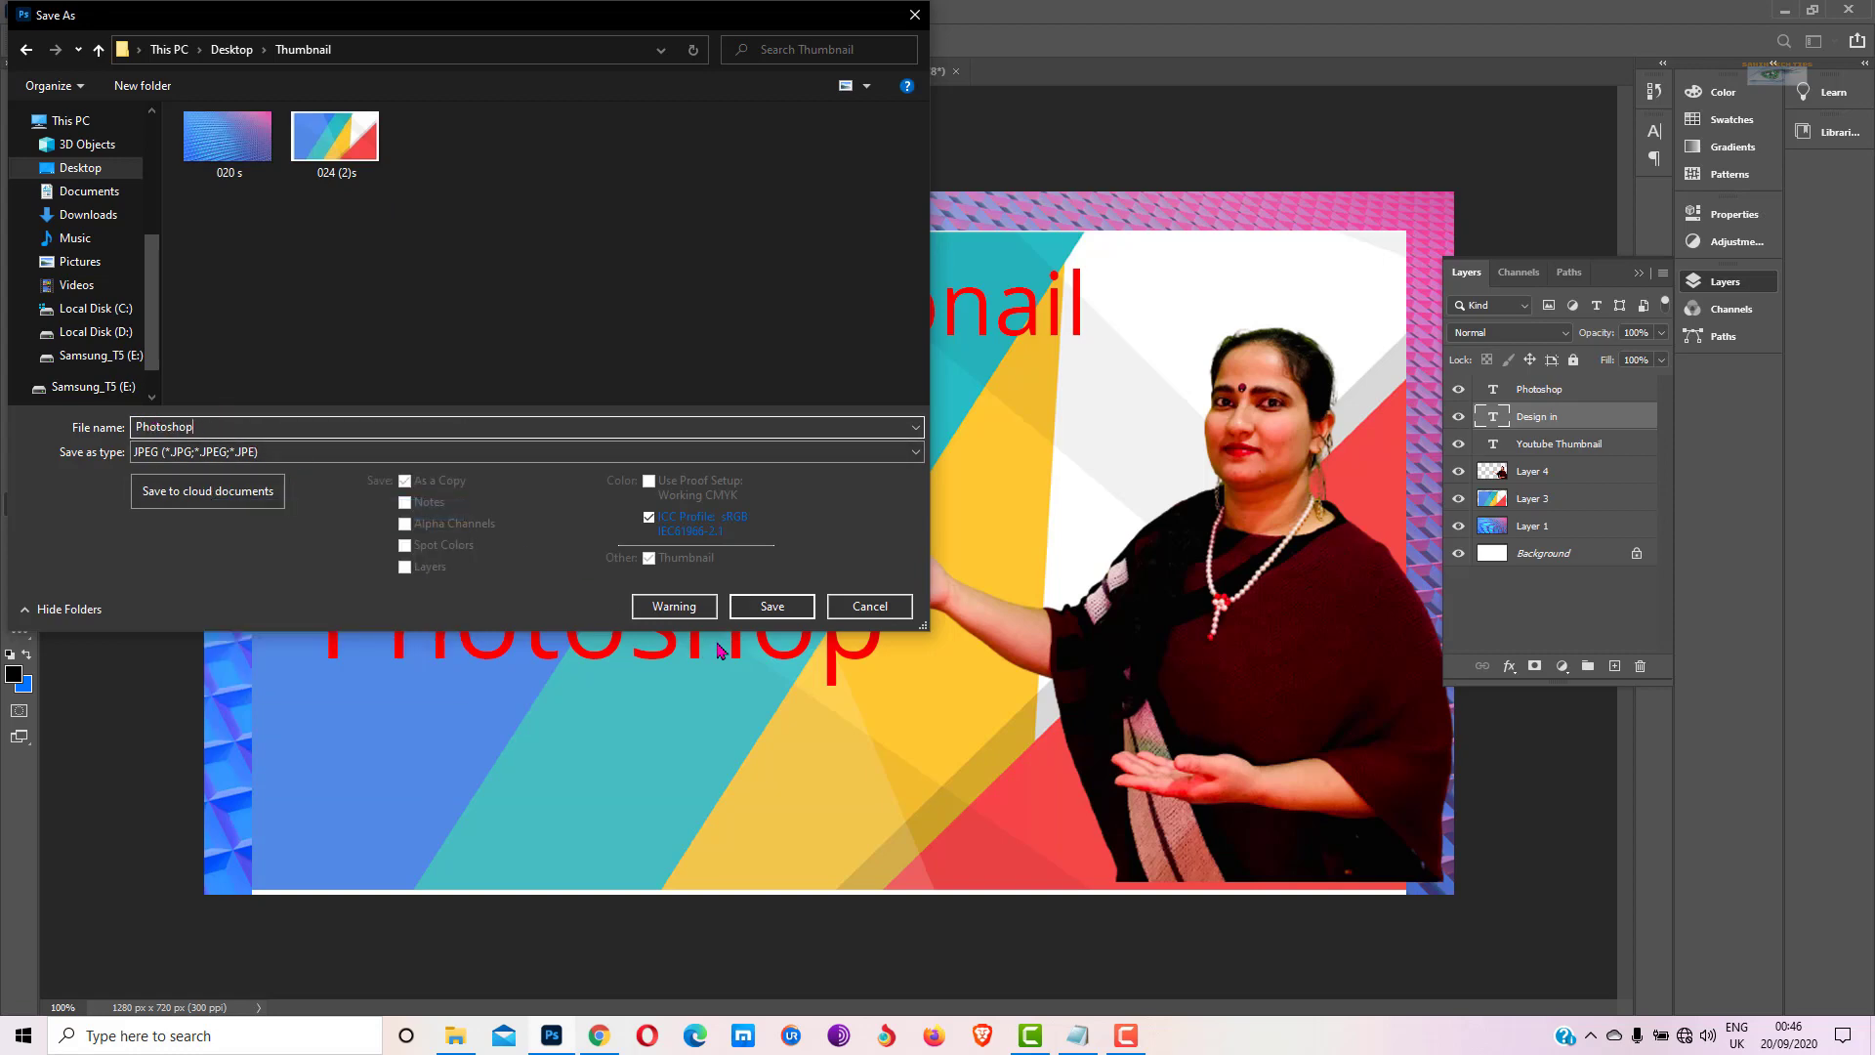
click(770, 605)
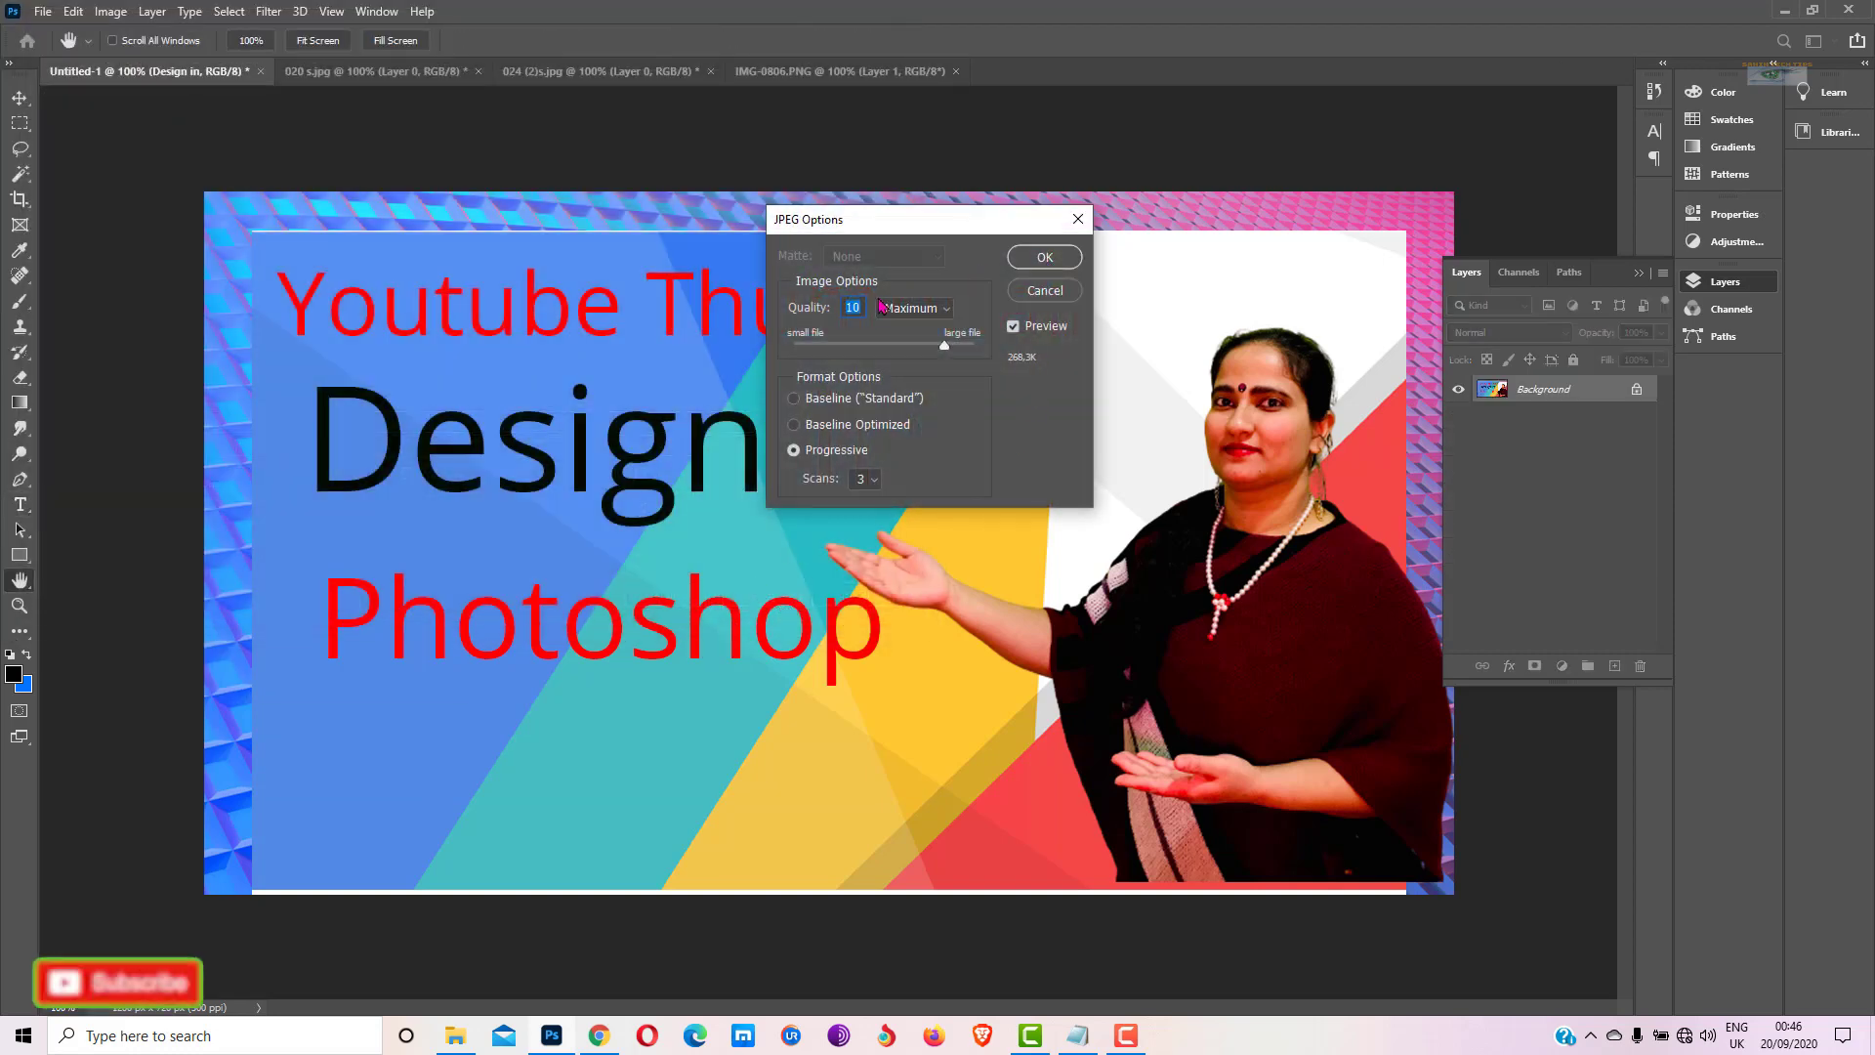
click(1045, 257)
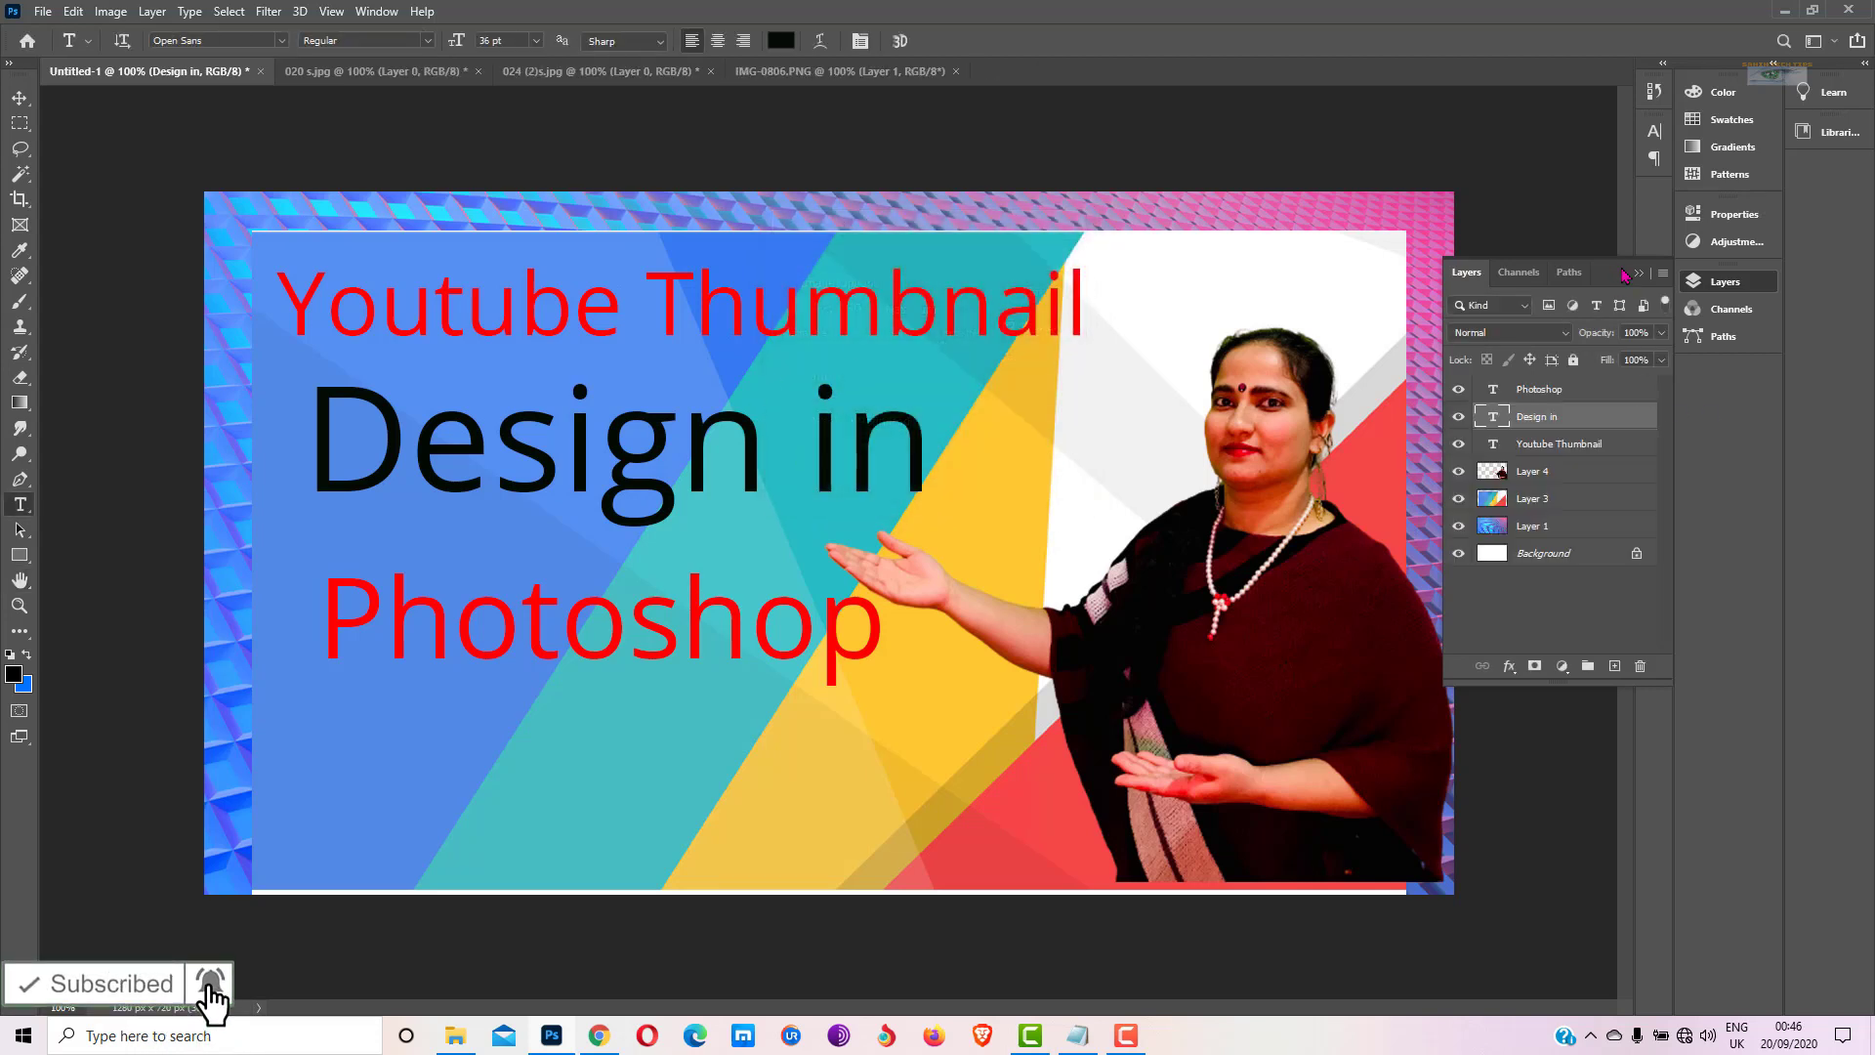
Open the exported Photoshop image from the desktop's Thumbnail folder in Snip & Sketch to check it, and close the image and folder
click(1784, 10)
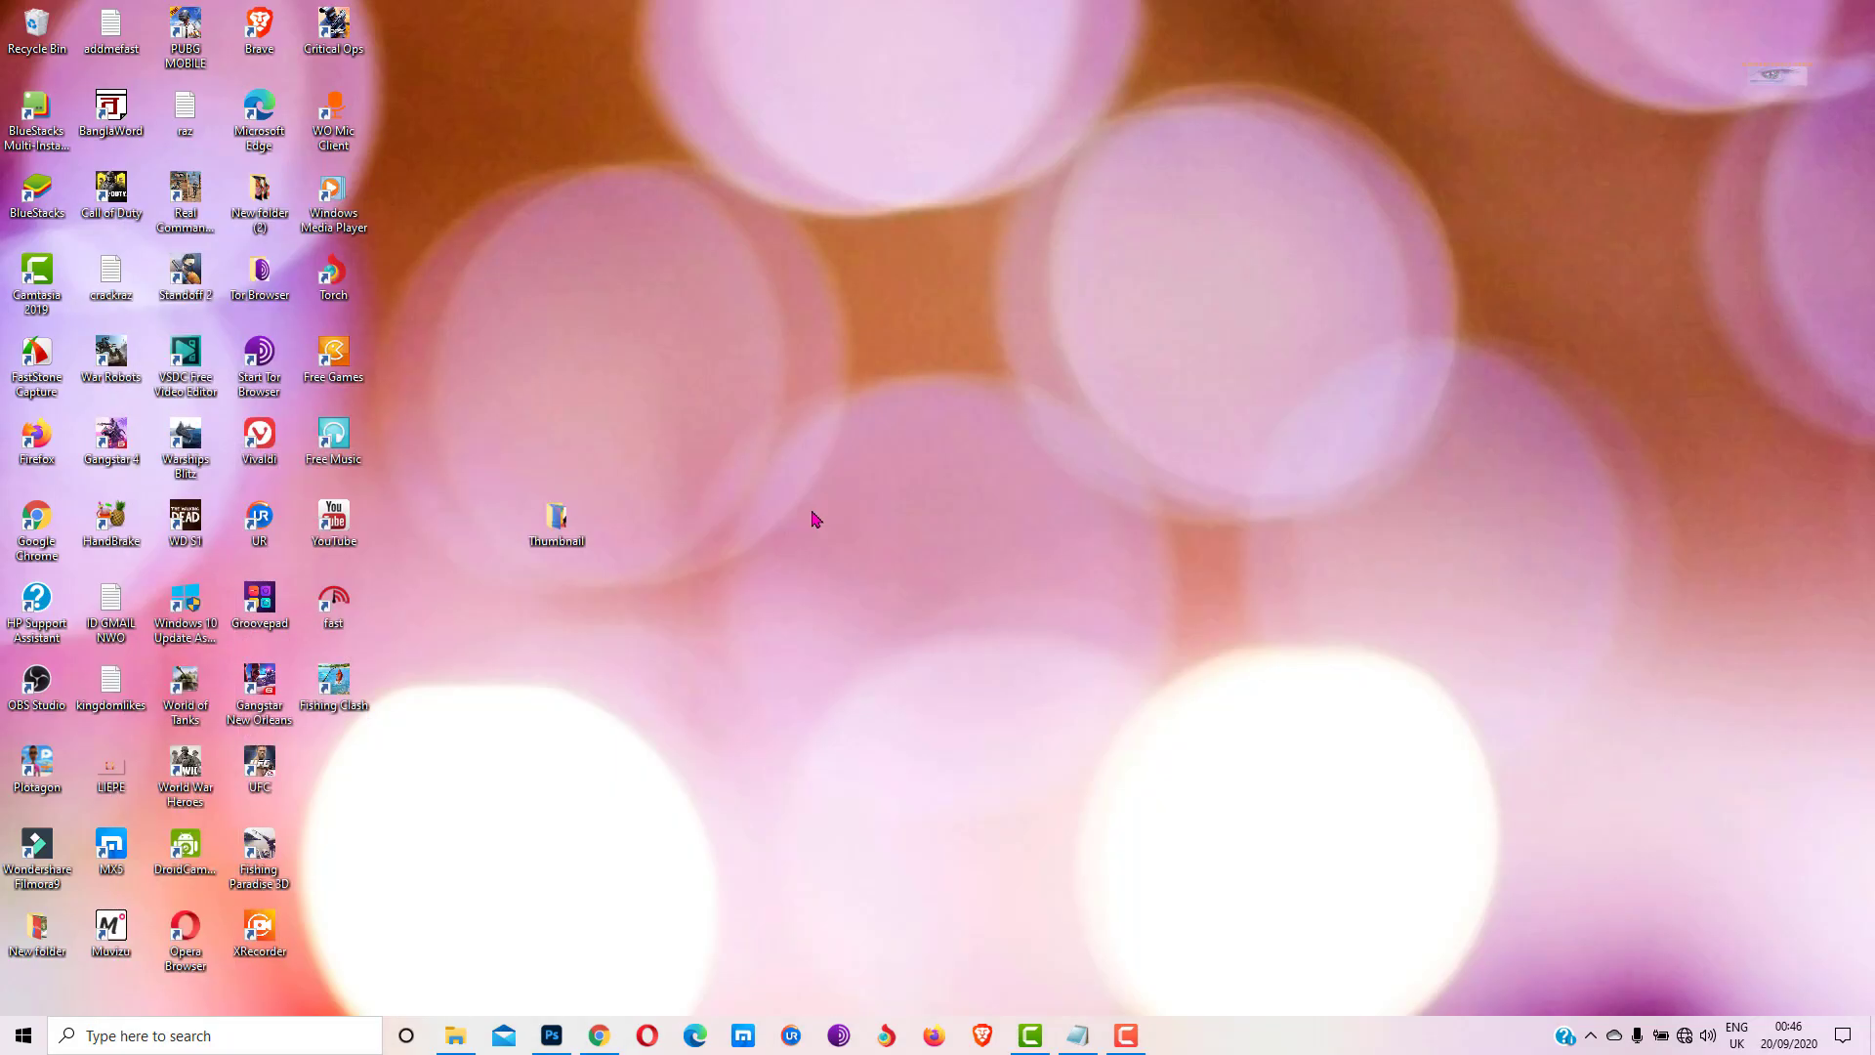
double_click(559, 523)
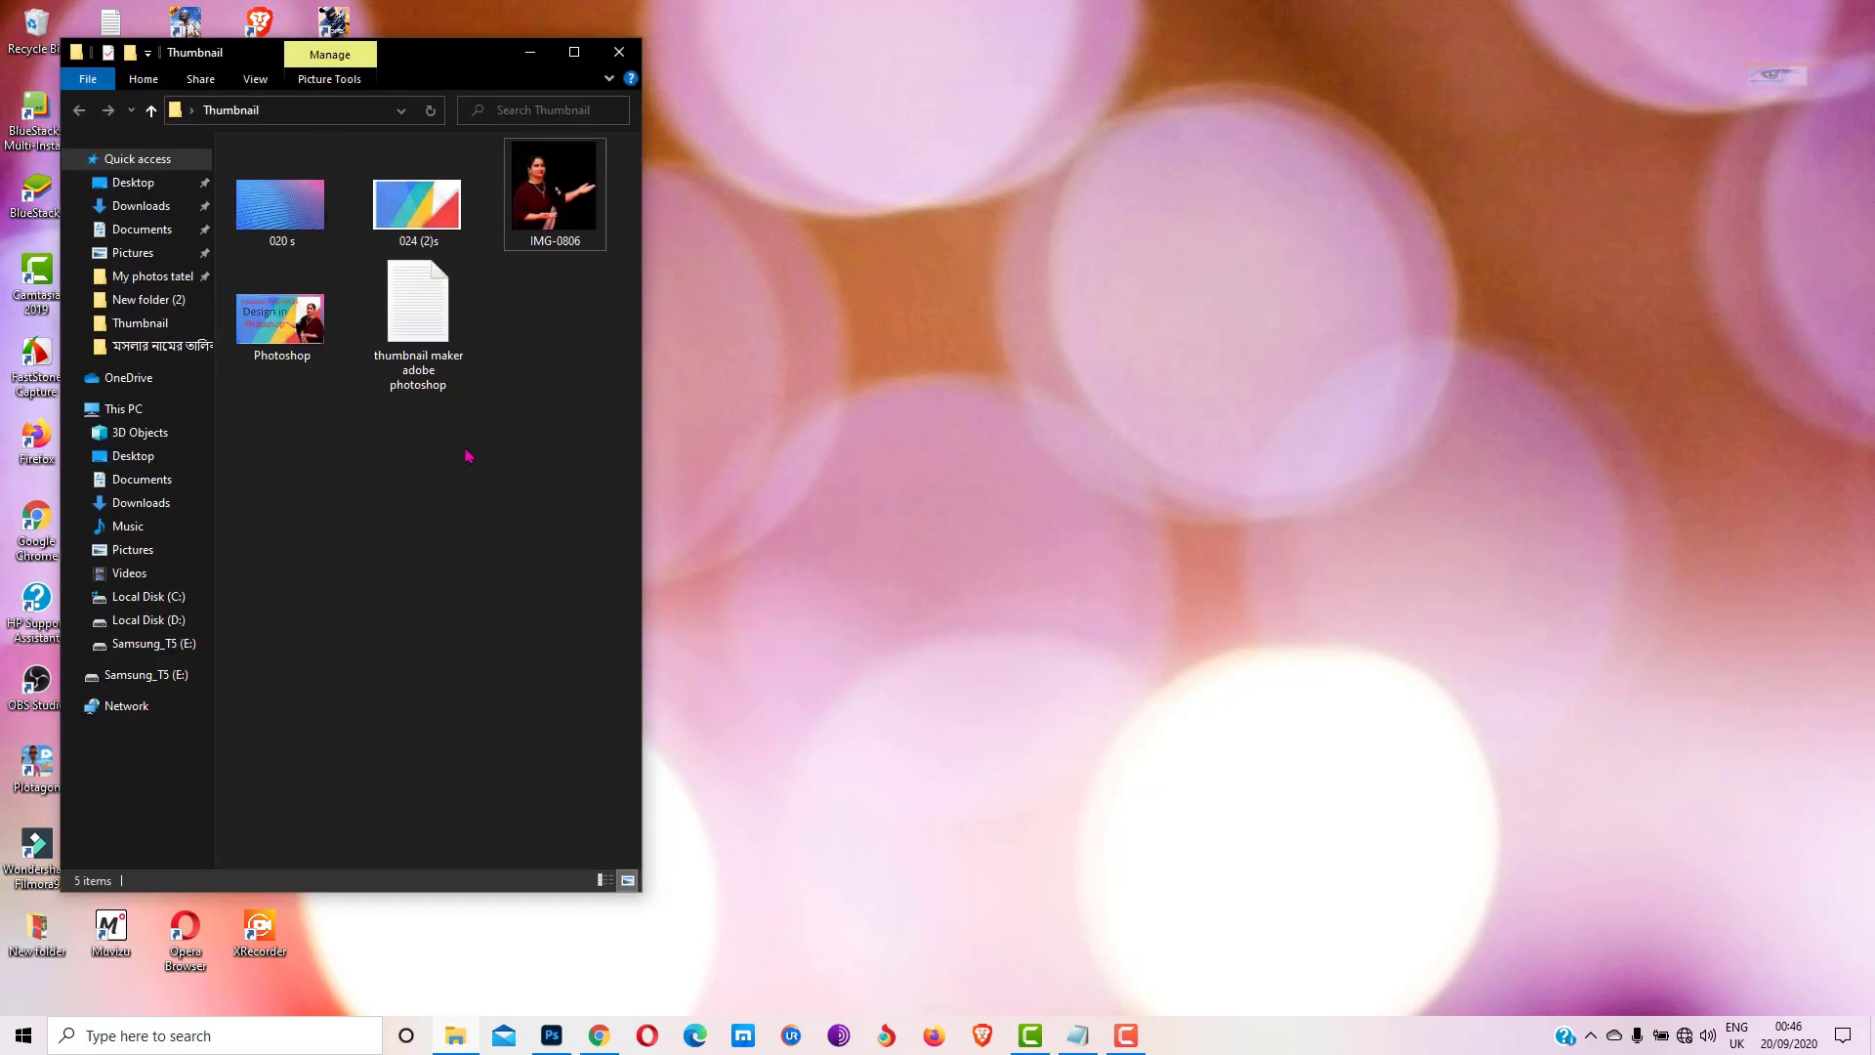
right_click(284, 324)
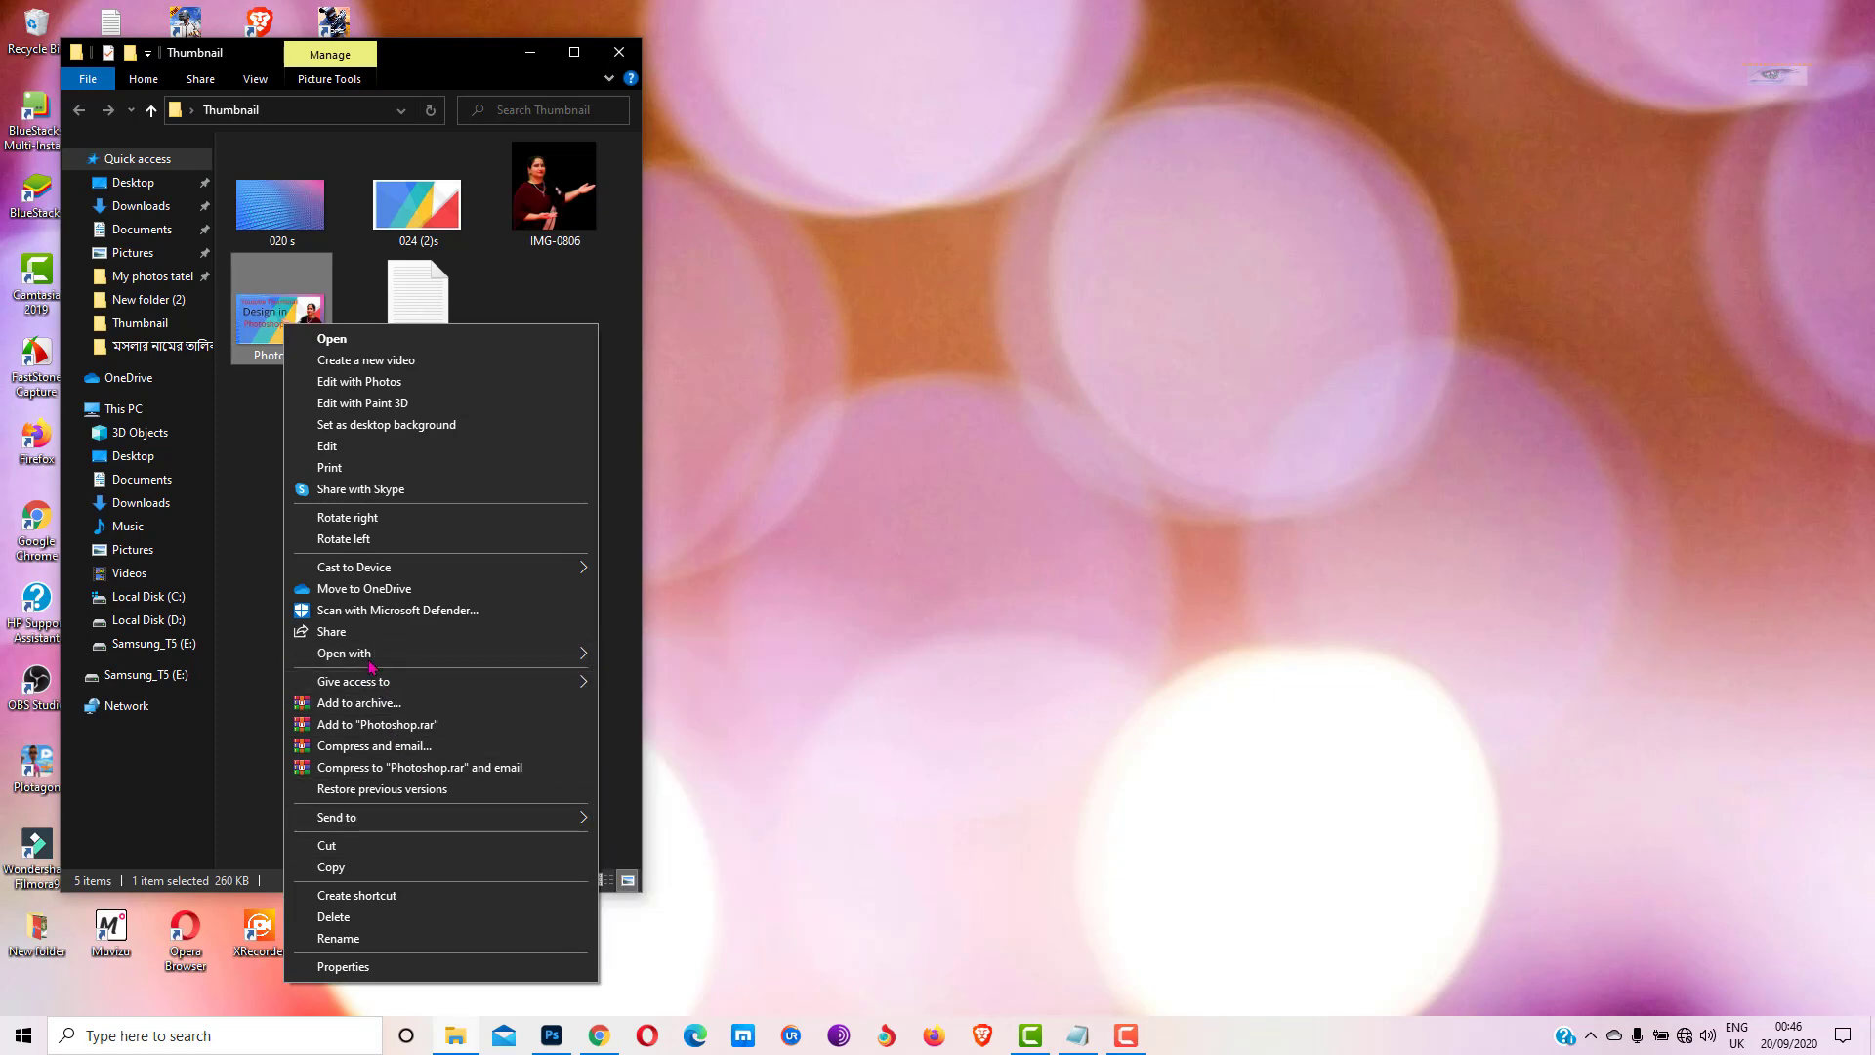
mouse_move(505, 654)
click(663, 741)
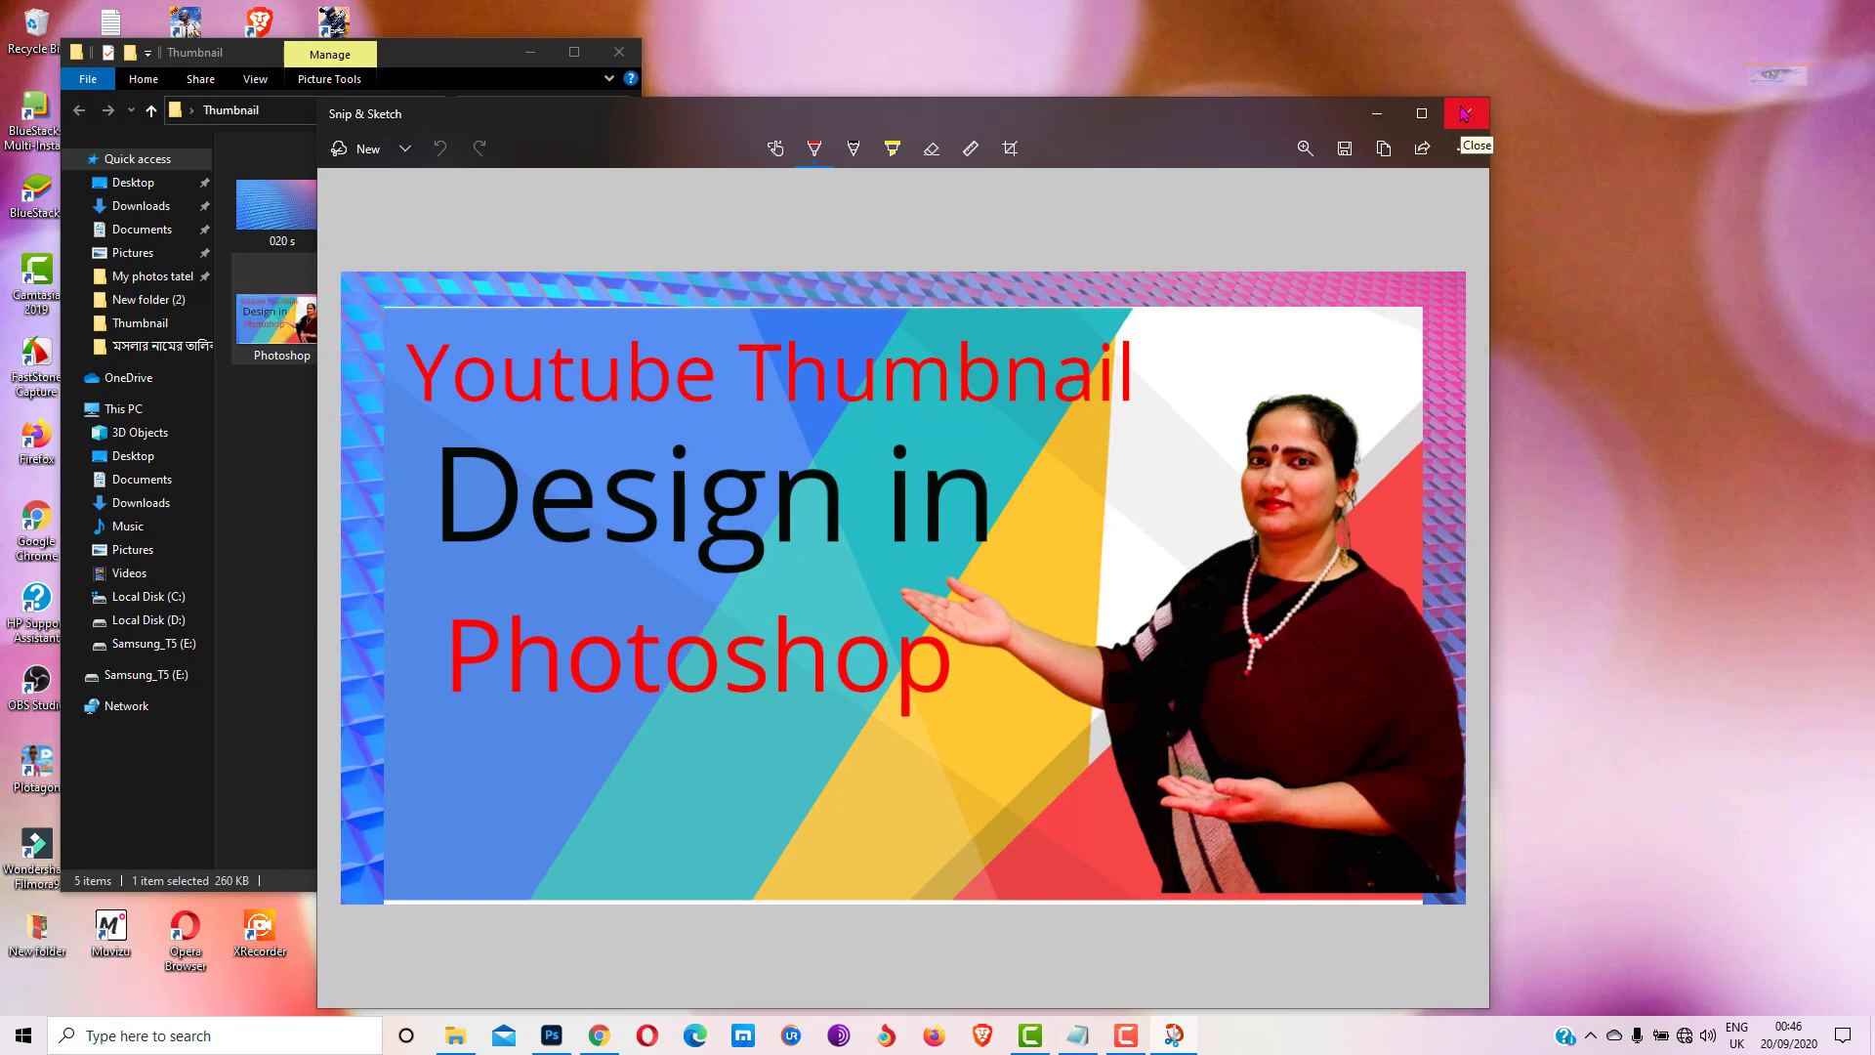
click(1464, 113)
click(618, 60)
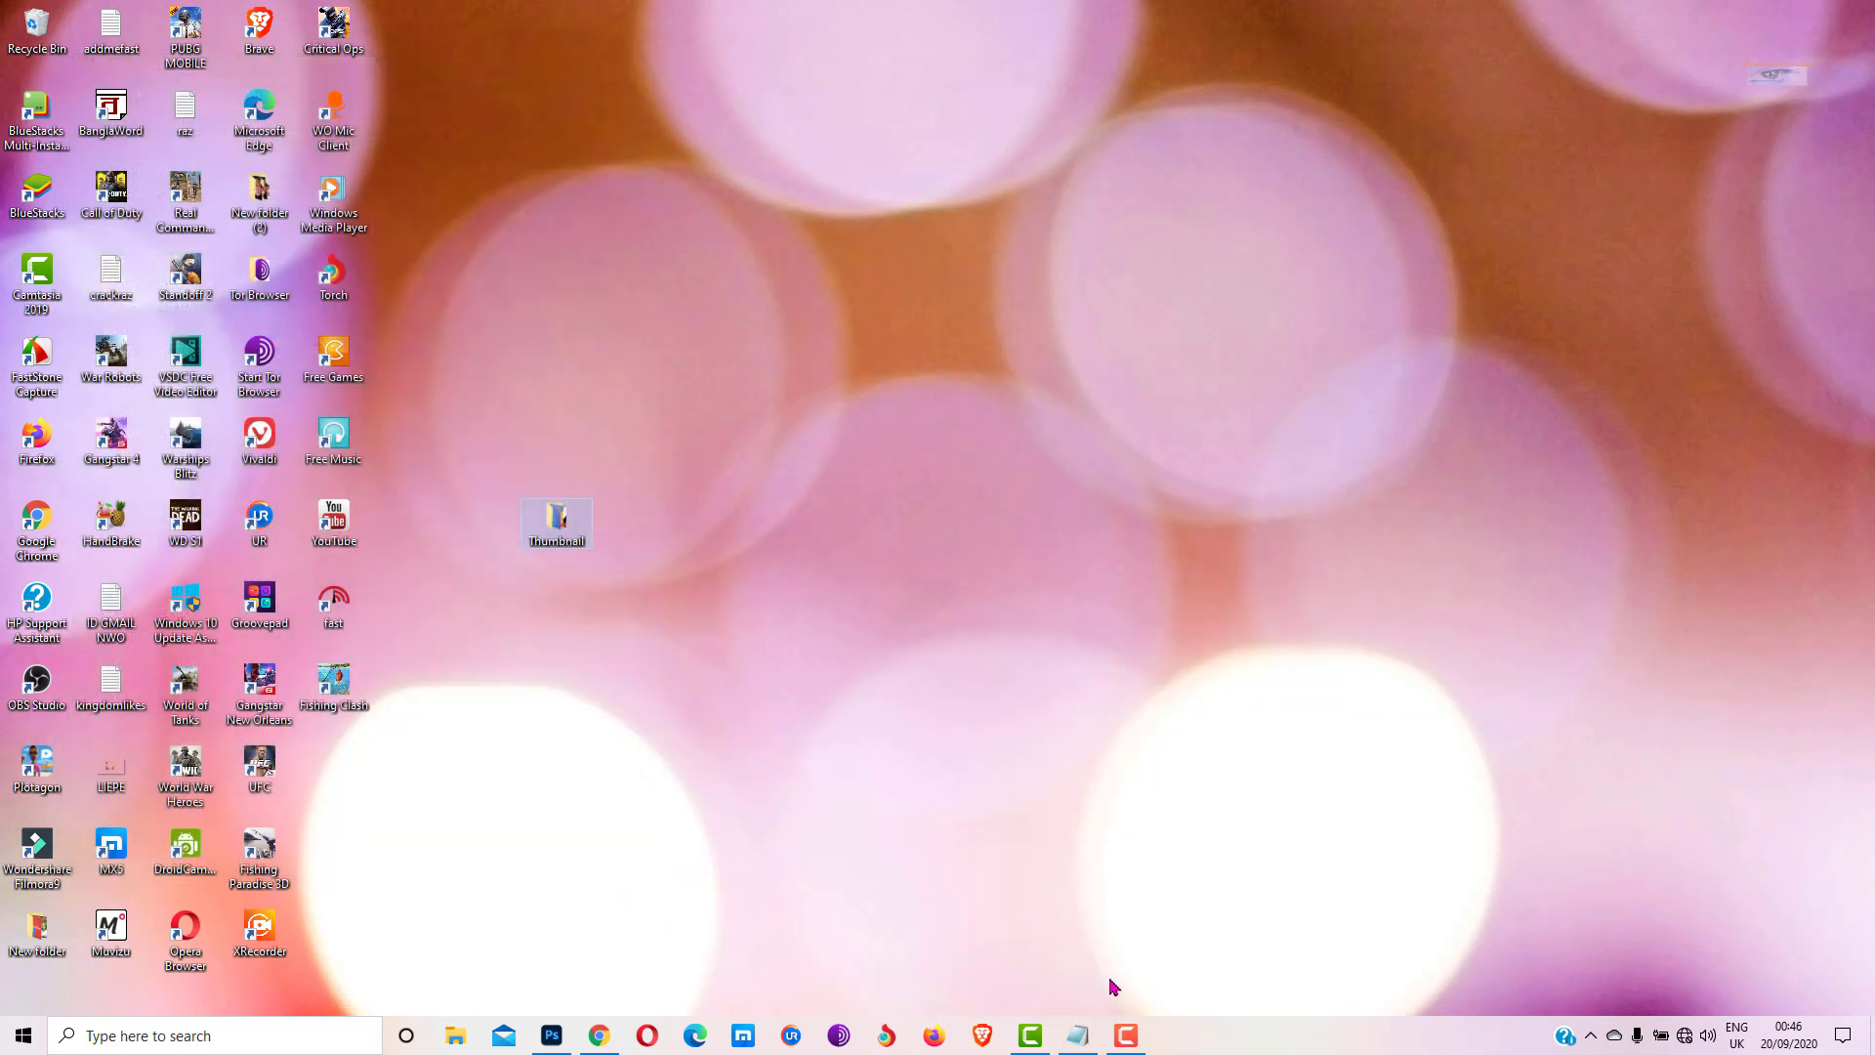
mouse_move(1126, 1035)
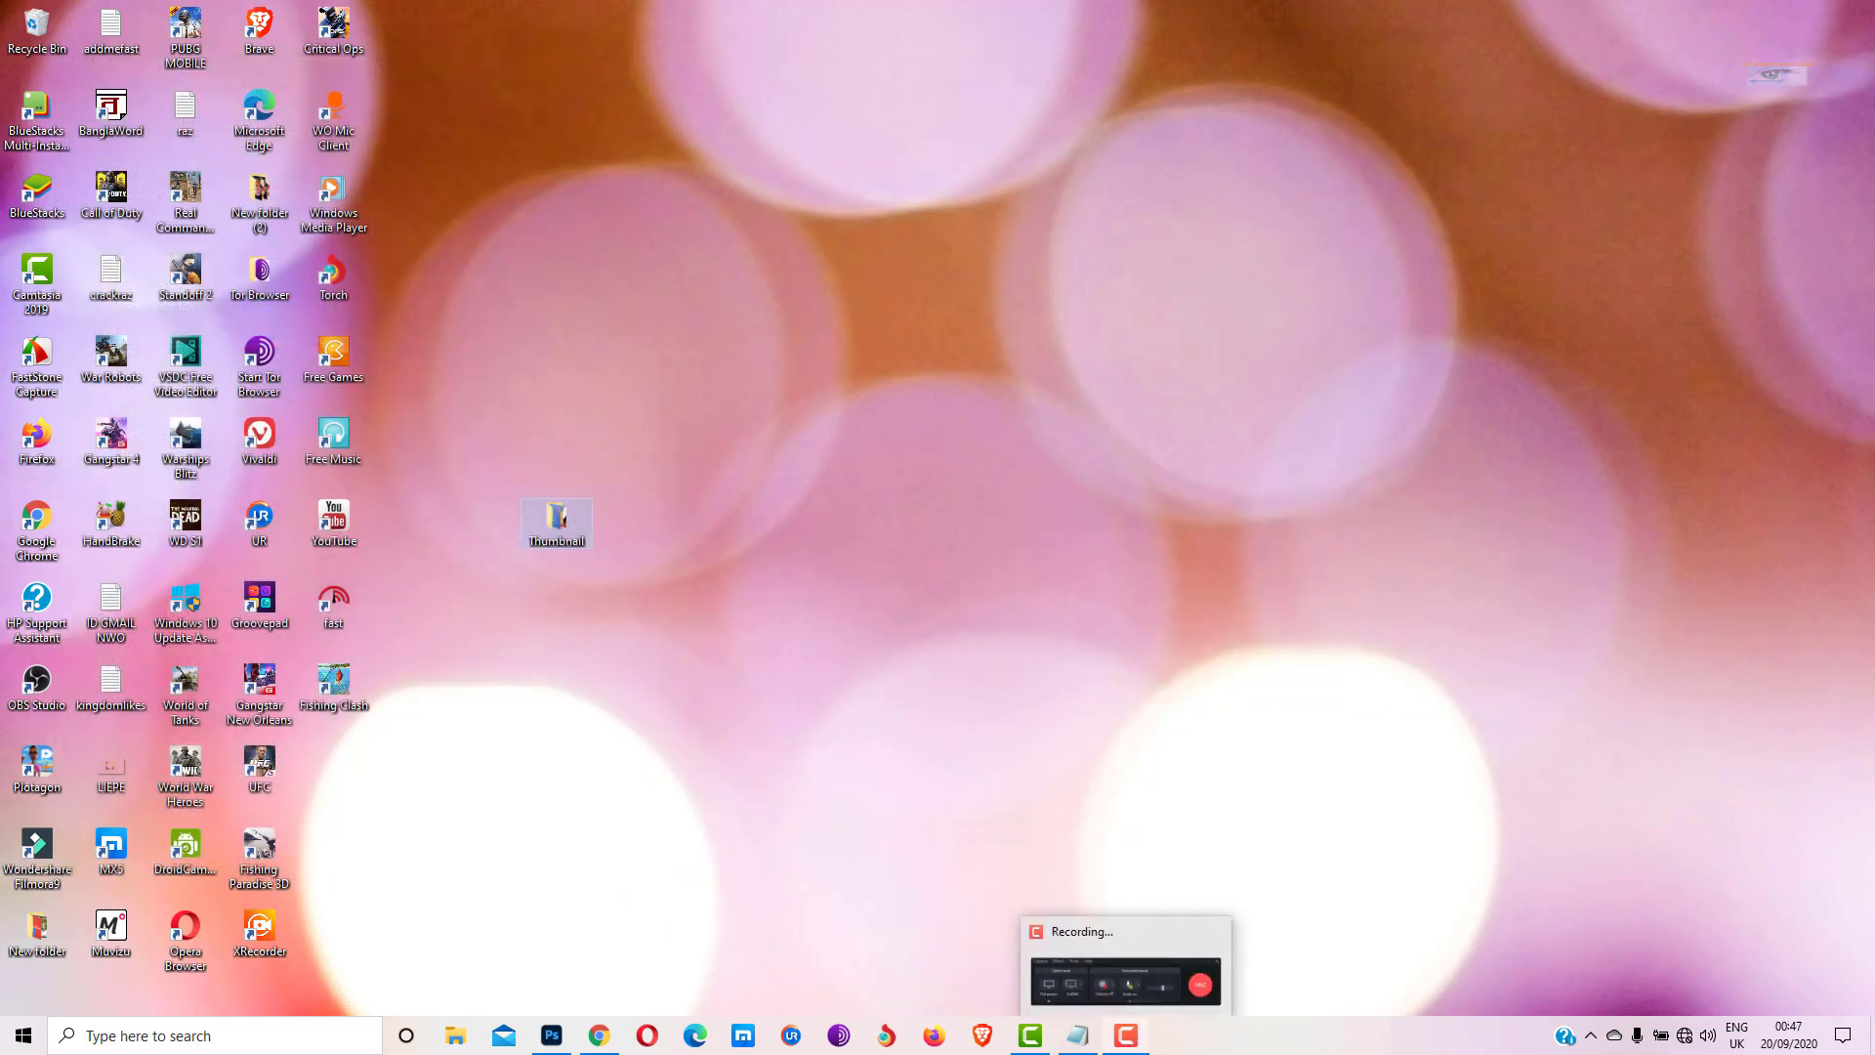